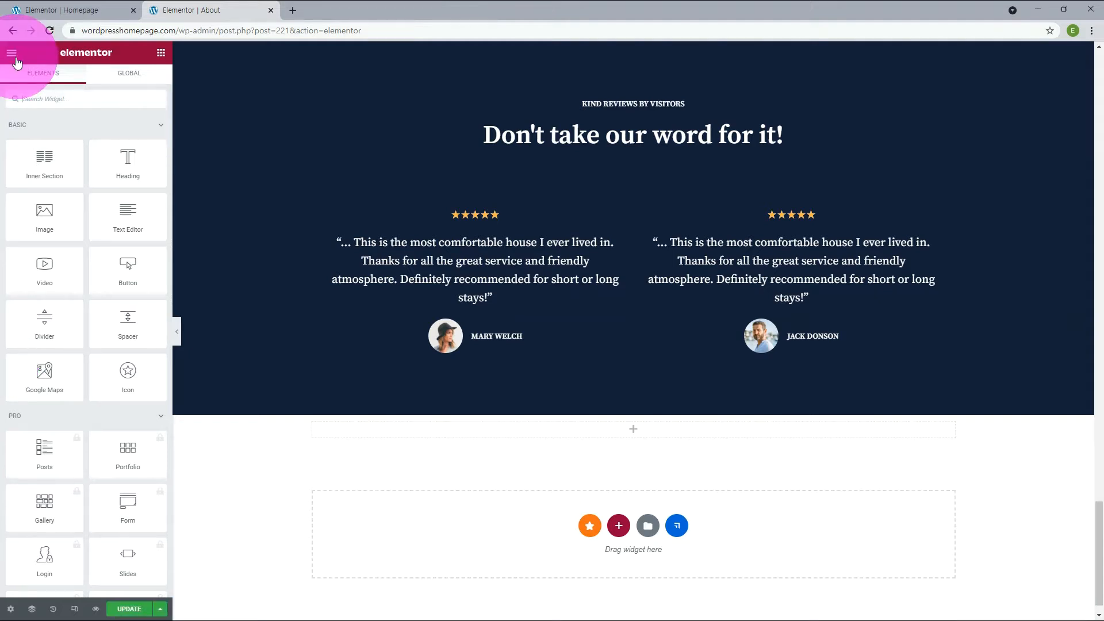
drag(53, 264, 583, 432)
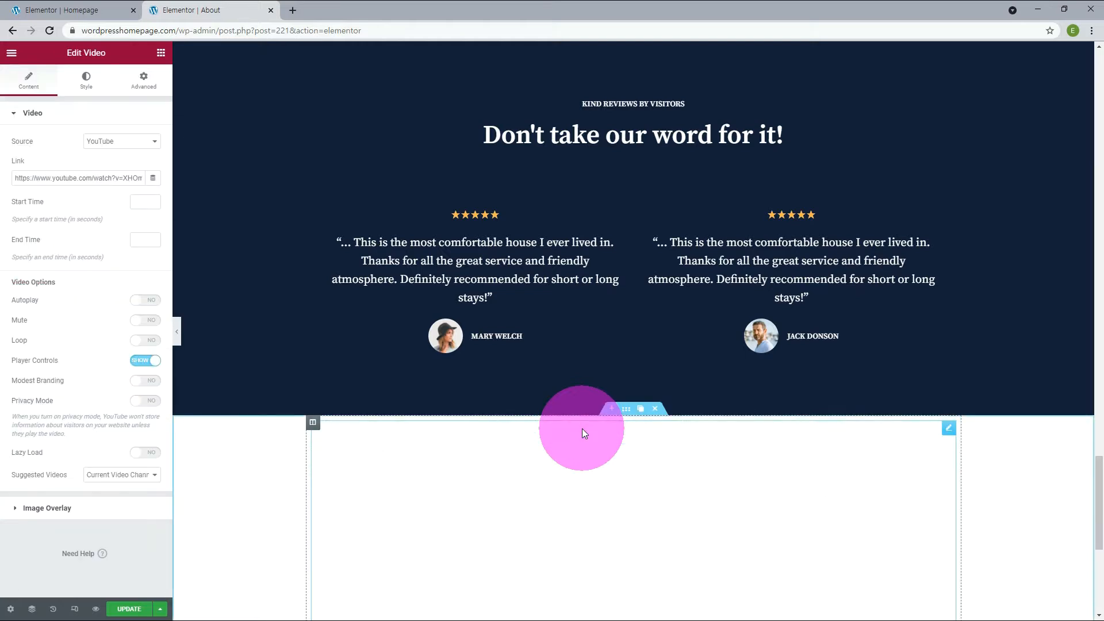
scroll(1034, 407, down, 5)
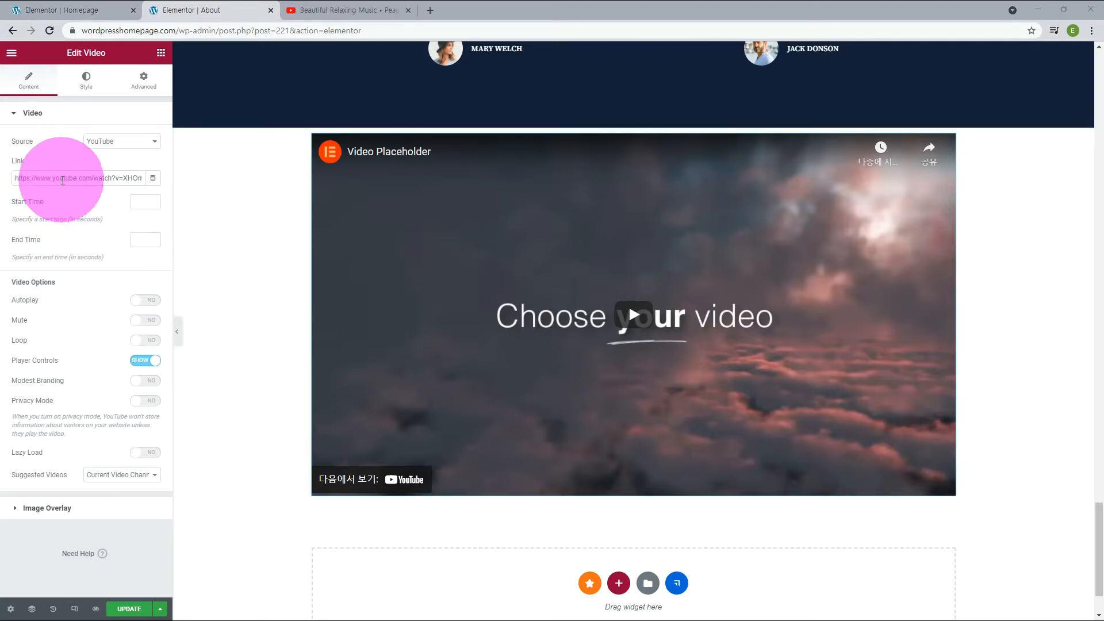
text(https://www.youtube.com/watch?v=hlWiI4xVXKY)
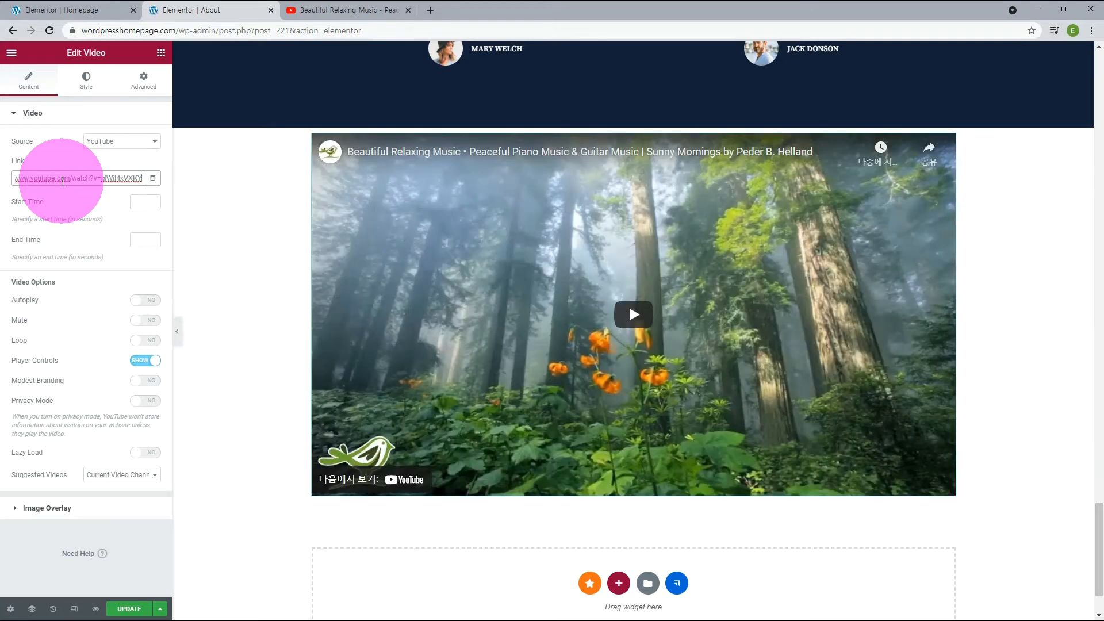
Set the video's start time to 180 seconds and its end time to 240 seconds.
click(134, 201)
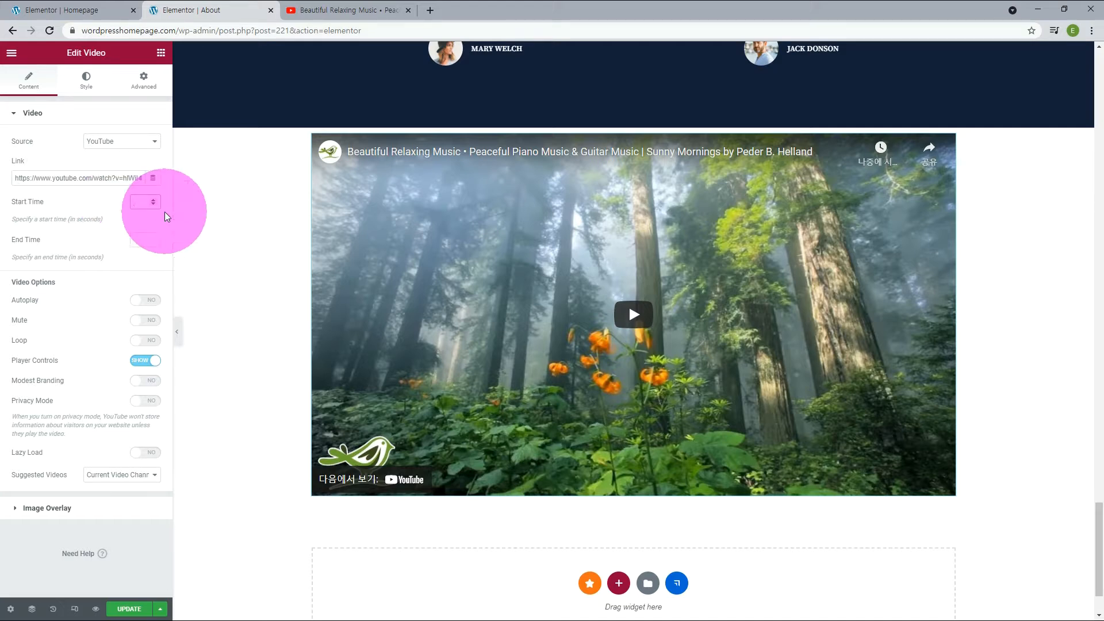
text(180)
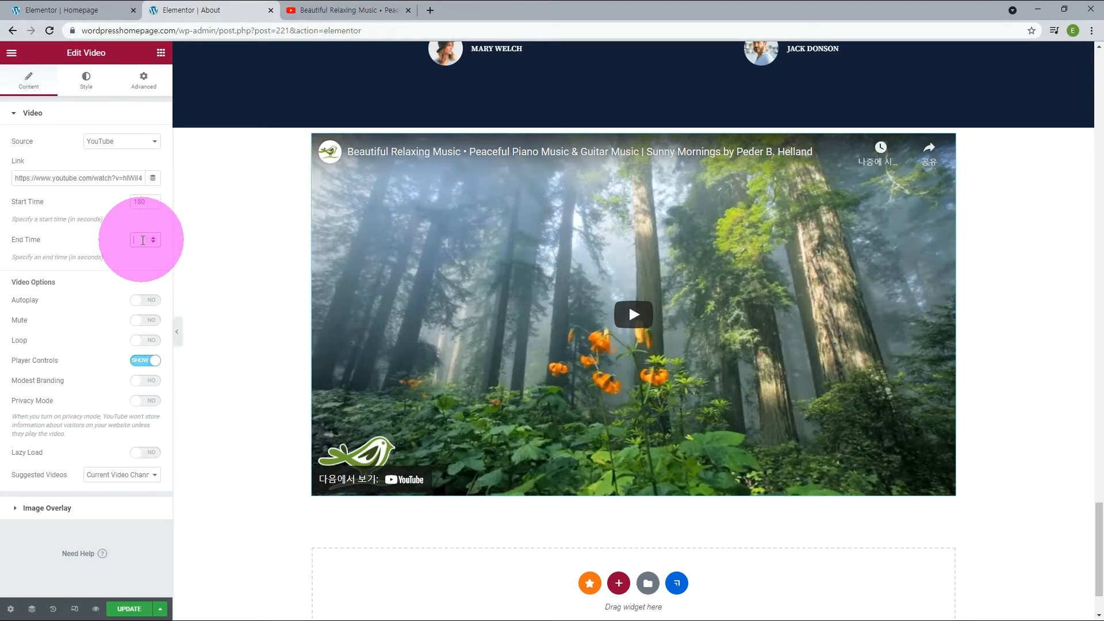
click(142, 239)
text(240)
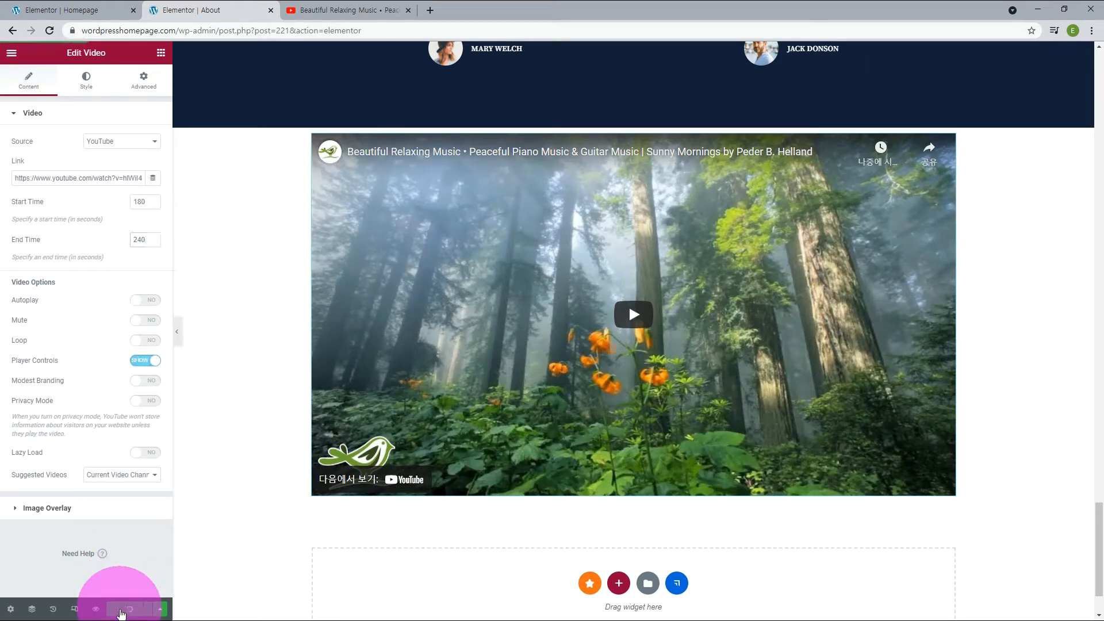
Preview the About page and play the embedded video, dismissing the advertisement banner over it.
click(95, 609)
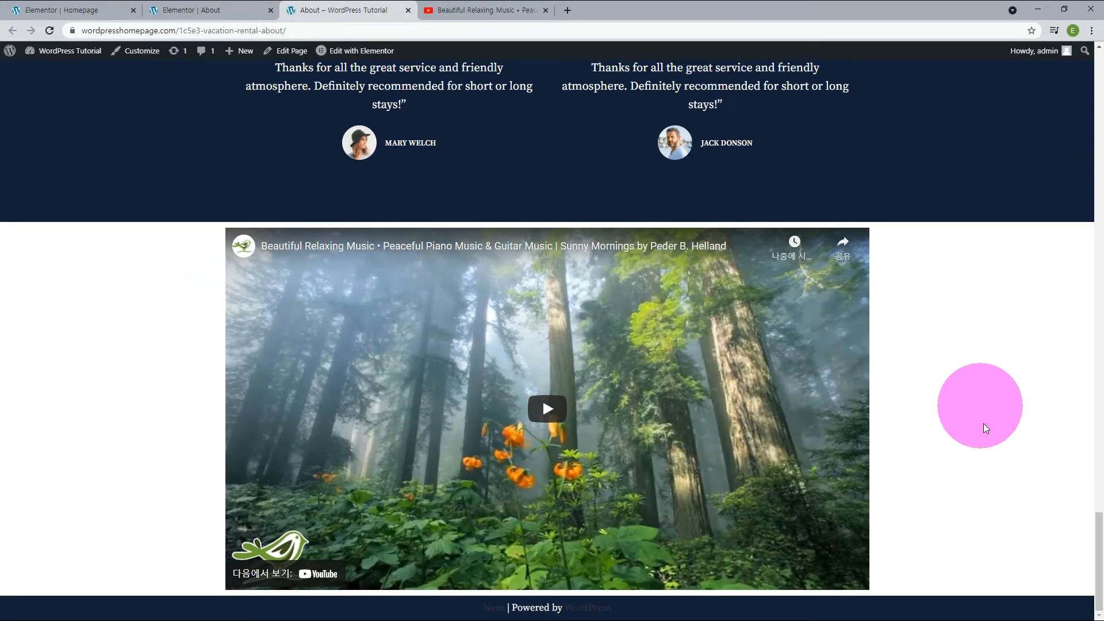
click(552, 420)
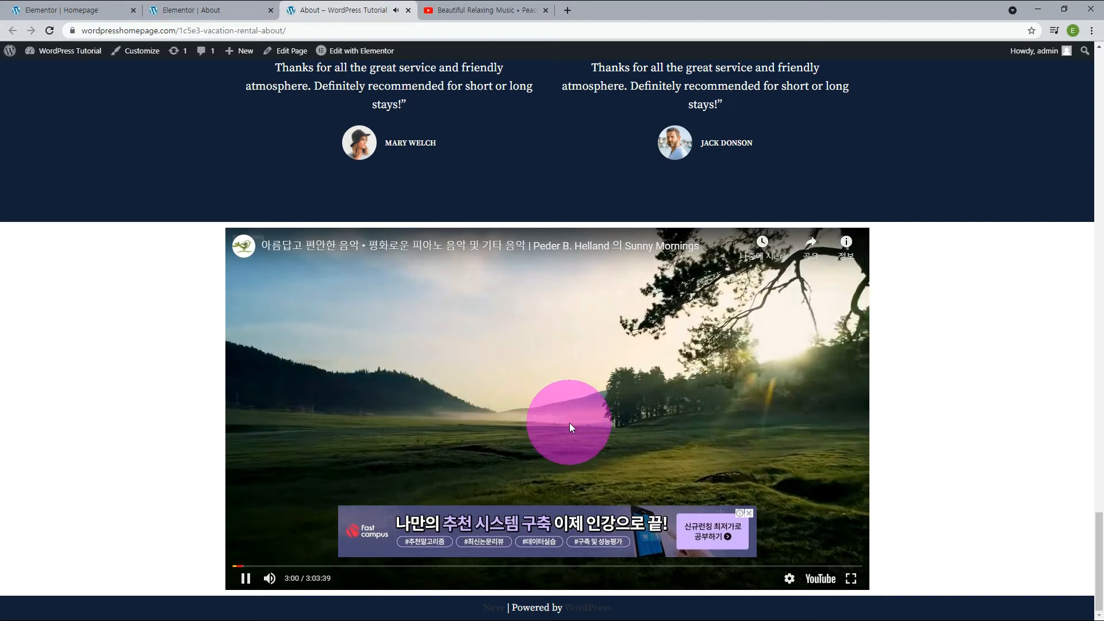
click(749, 513)
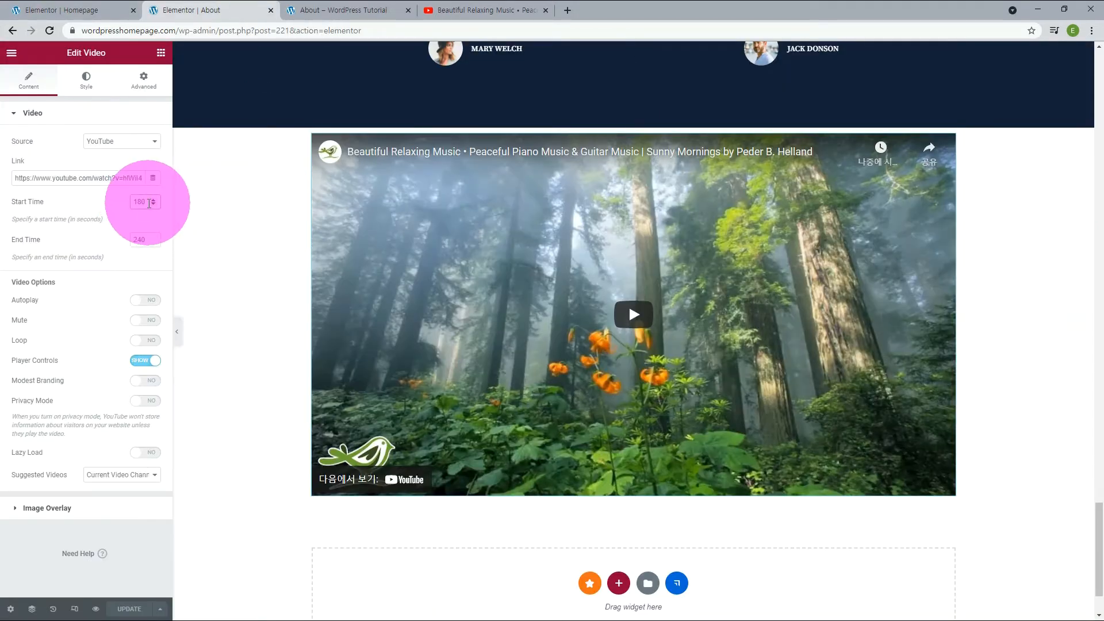
Set the video's start time to 225 seconds and enable Autoplay, pausing the video once it plays.
double_click(149, 204)
text(225)
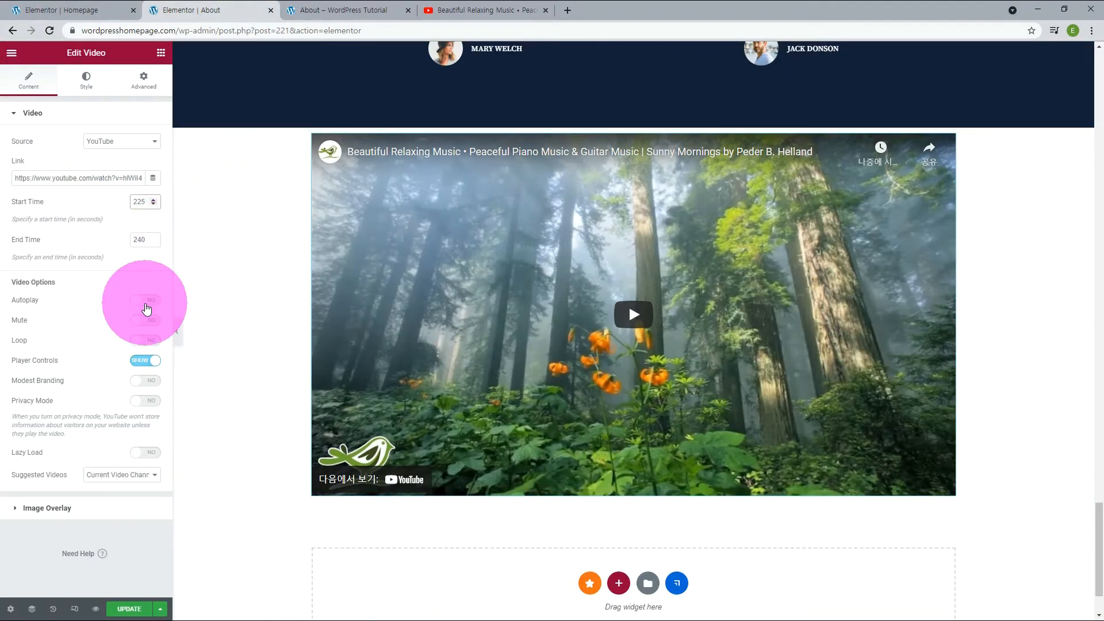
click(148, 307)
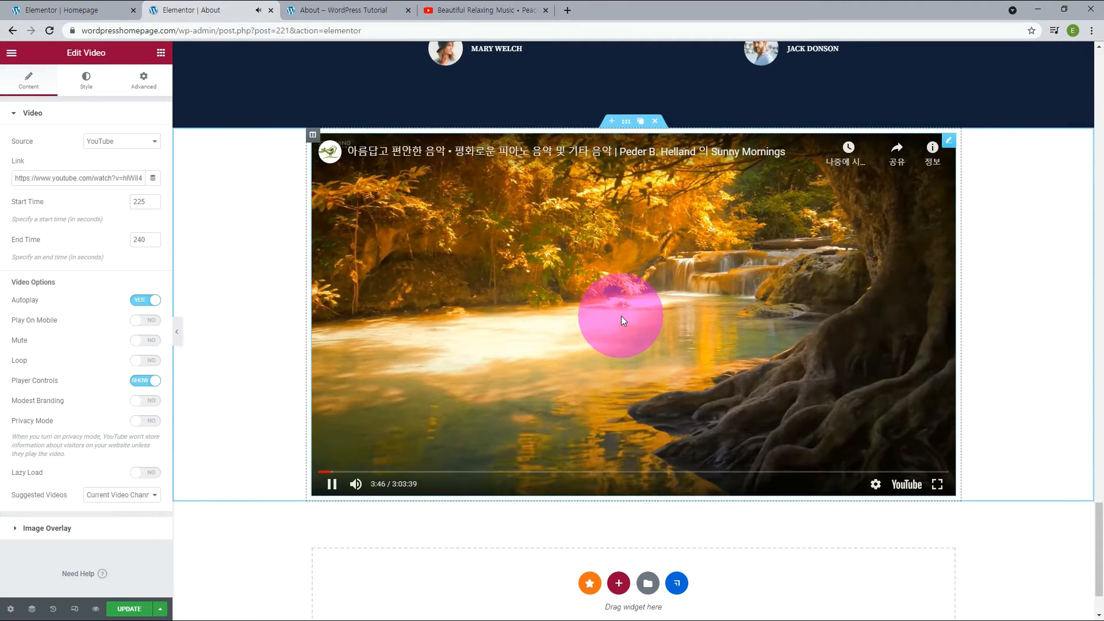
click(621, 316)
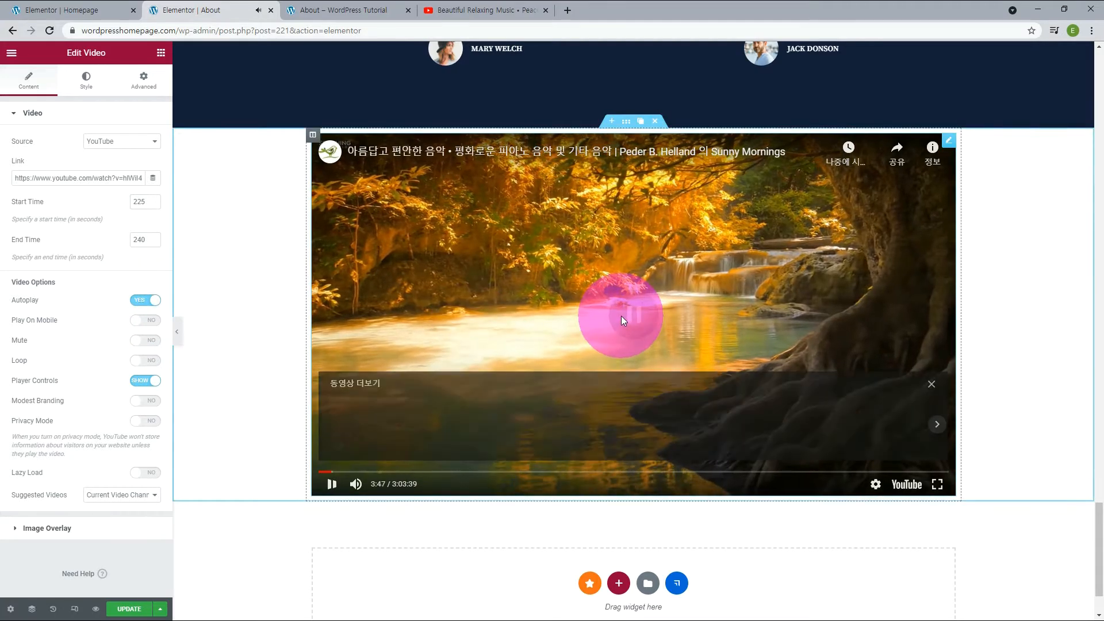
Enable the Mute and Loop options for the video.
click(151, 321)
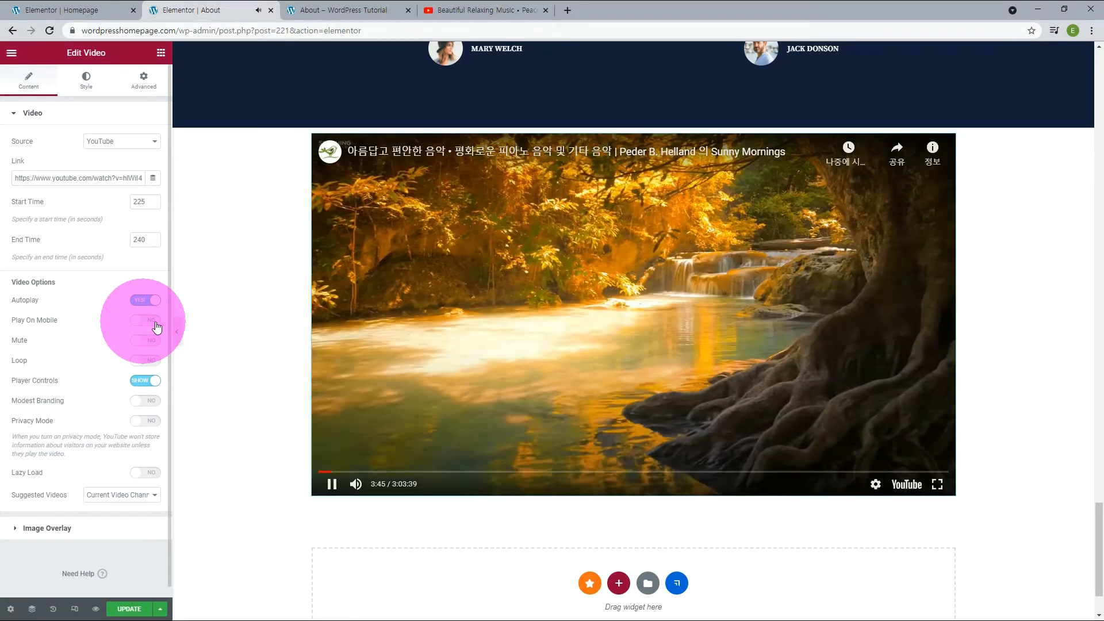
click(415, 332)
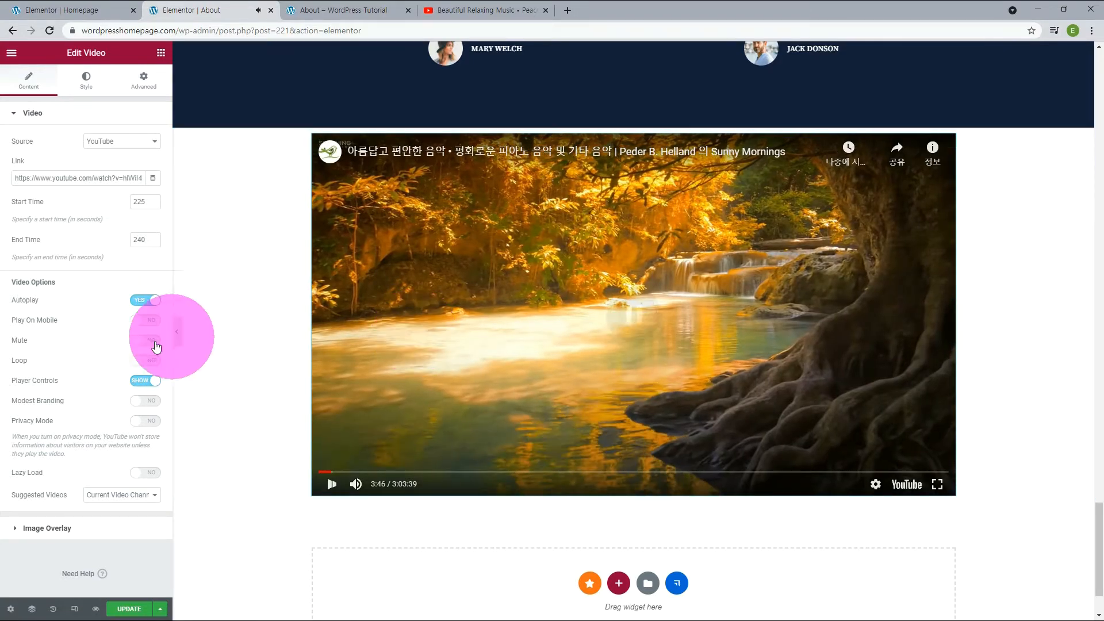
click(149, 341)
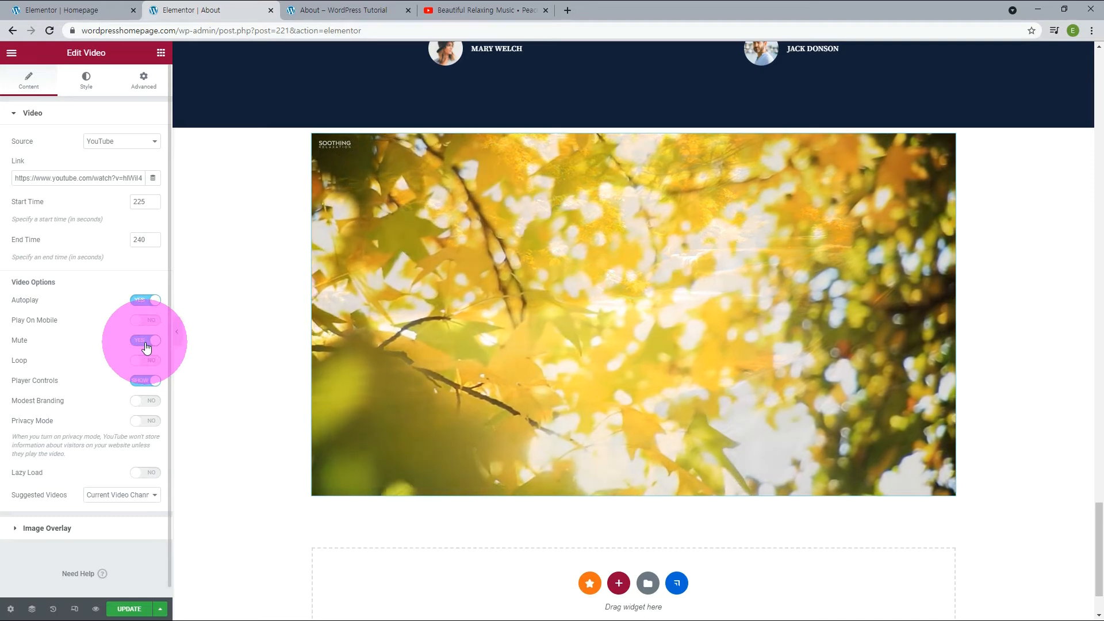
click(148, 362)
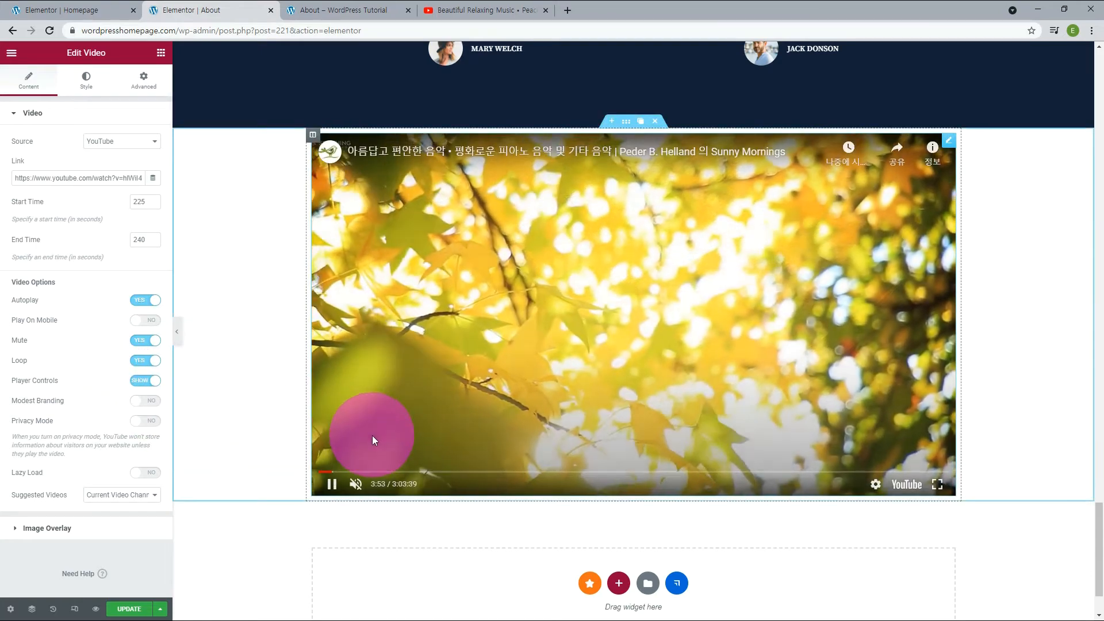
Hide the video's player controls and enable Lazy Load.
click(147, 382)
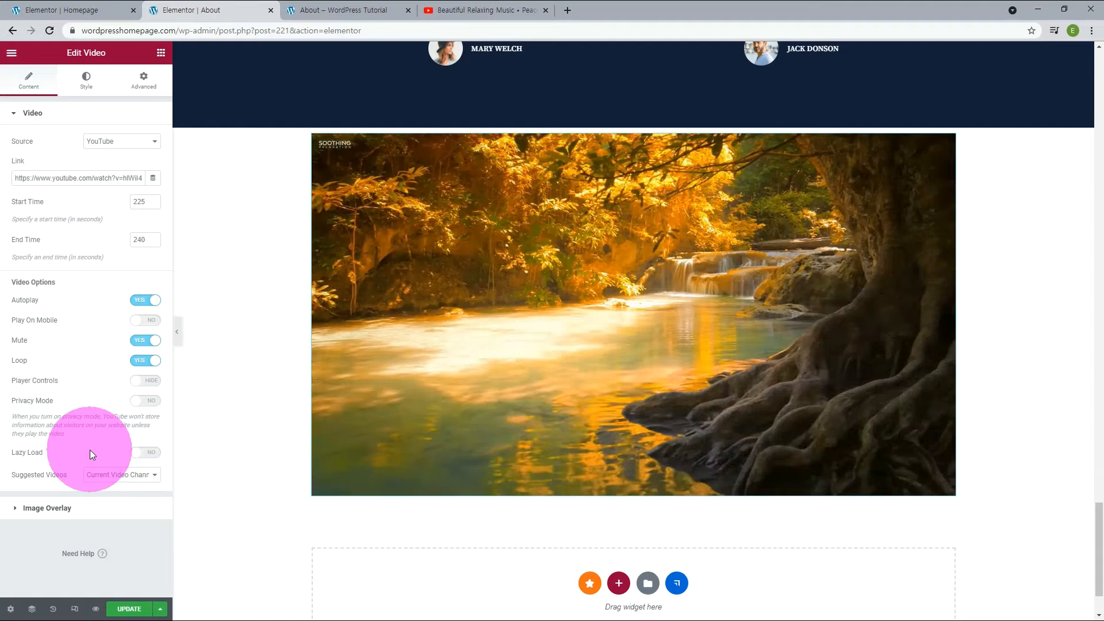
click(151, 457)
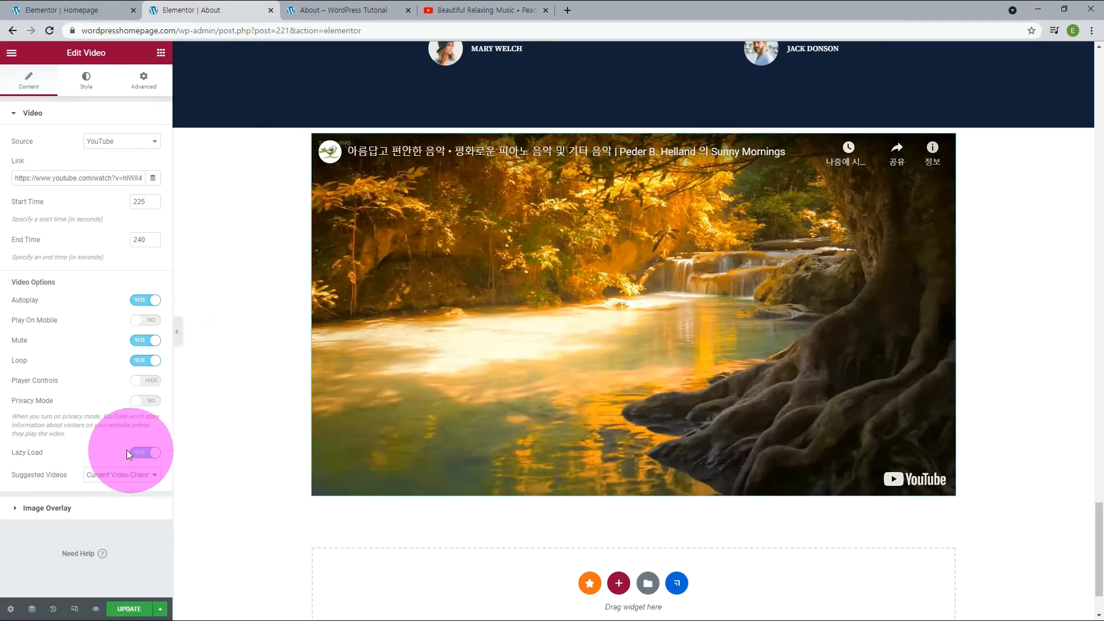
Reload the live About page to check the video's playback, and pause it.
click(330, 11)
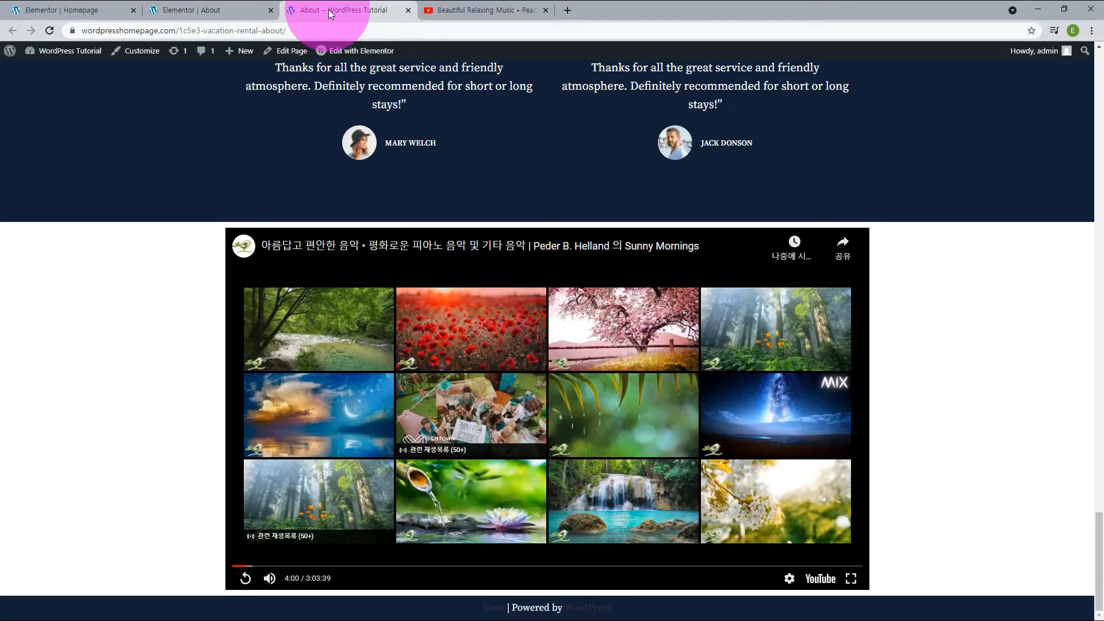
key(F5)
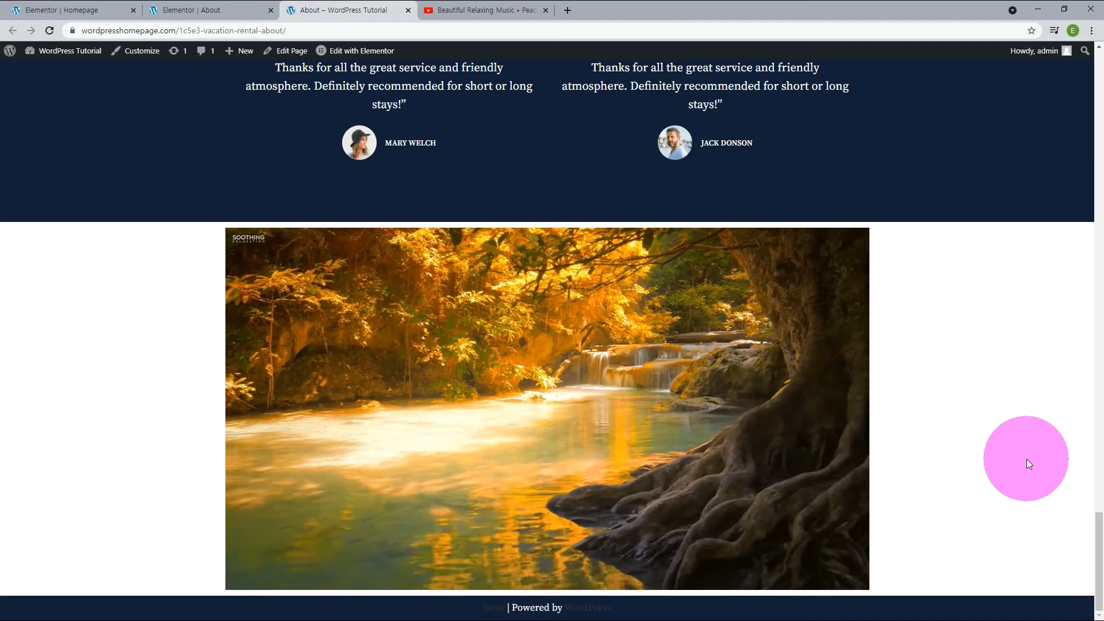
mouse_move(691, 447)
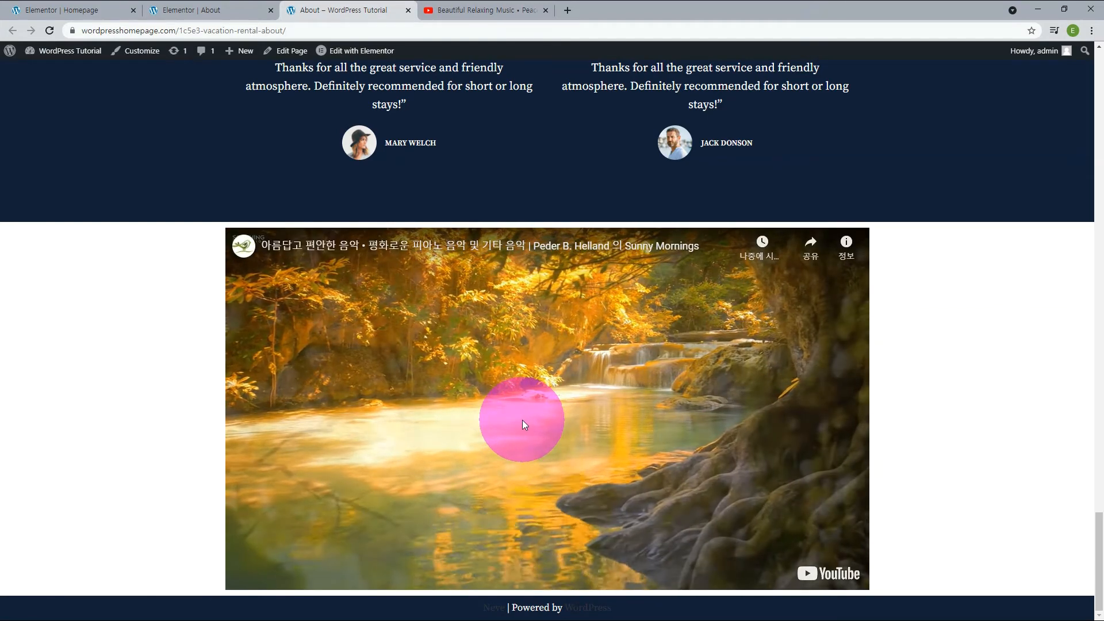
click(522, 424)
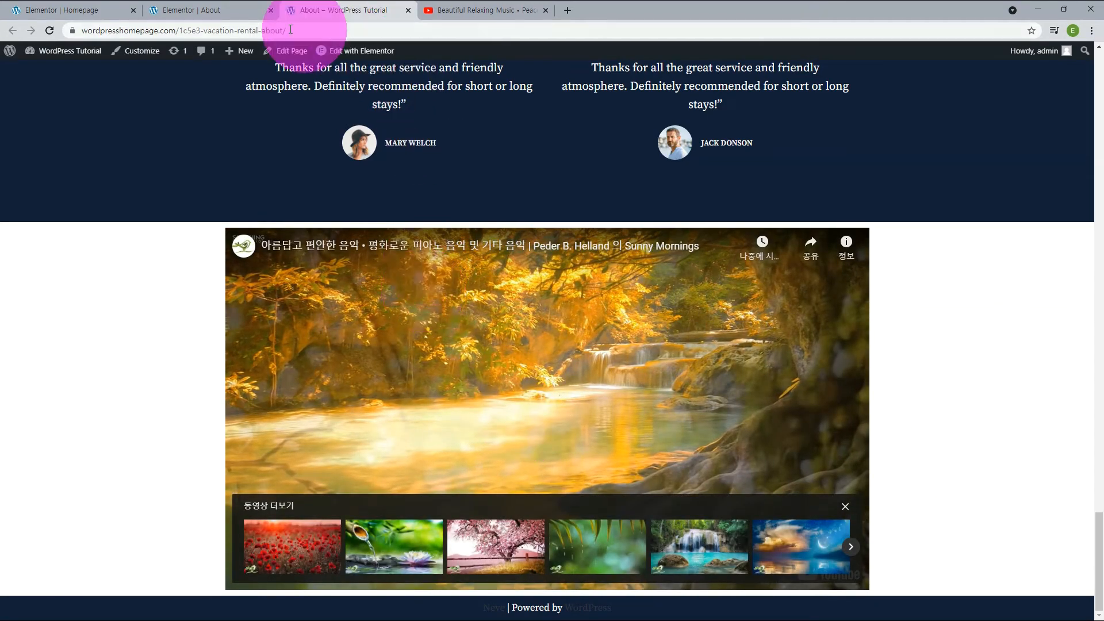
Return to the page editor and enable the video's image overlay with sun-rise-sea-banner.jpg from the media library.
click(197, 12)
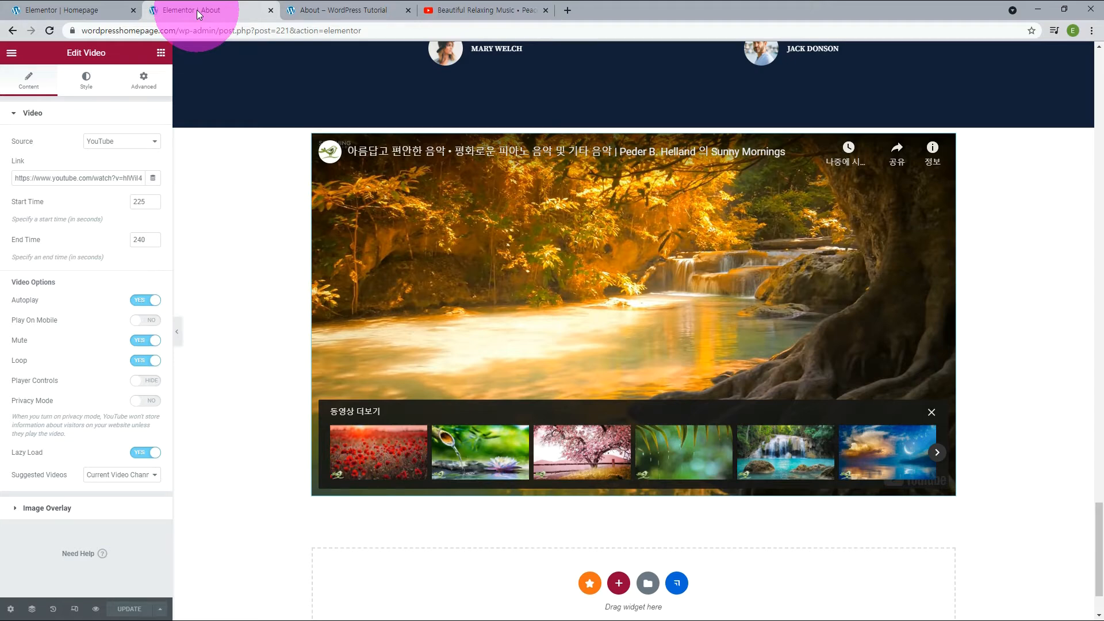
click(33, 477)
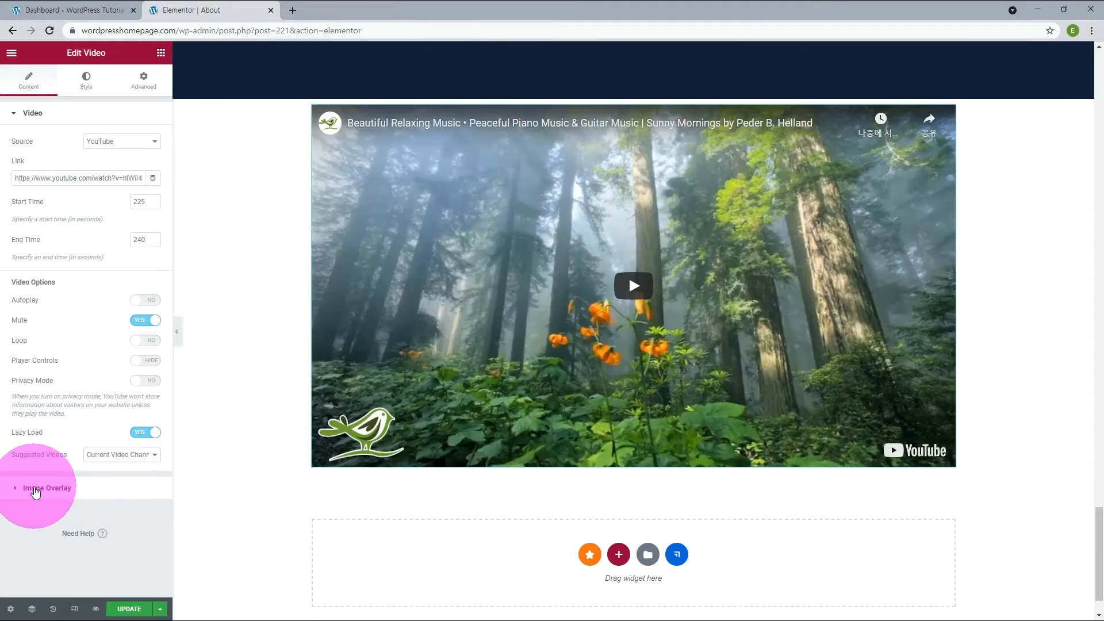
click(35, 489)
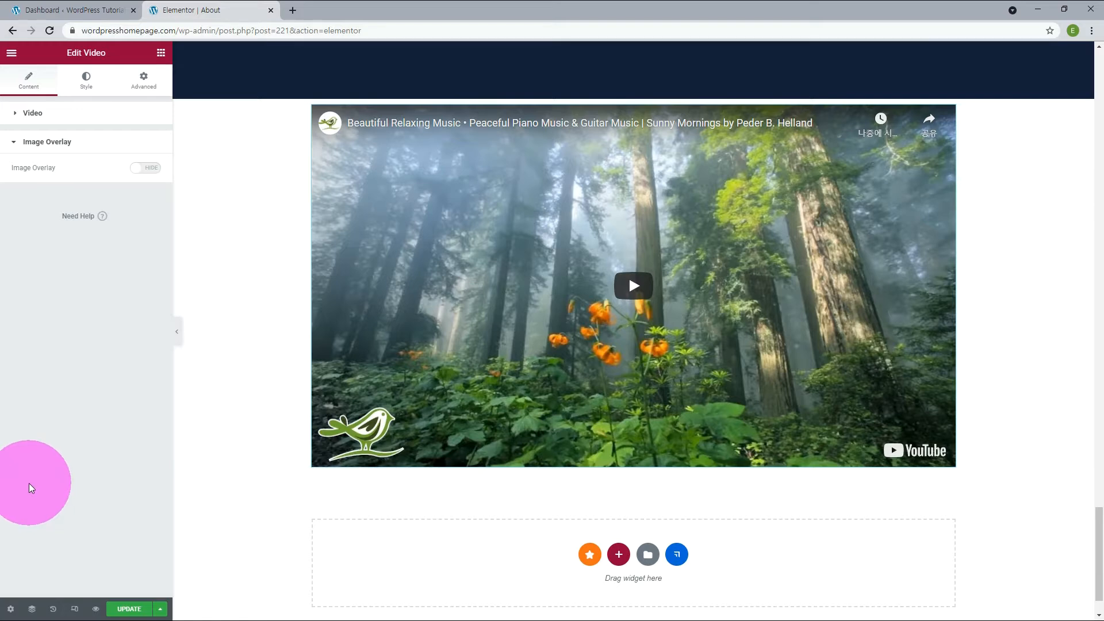
click(148, 168)
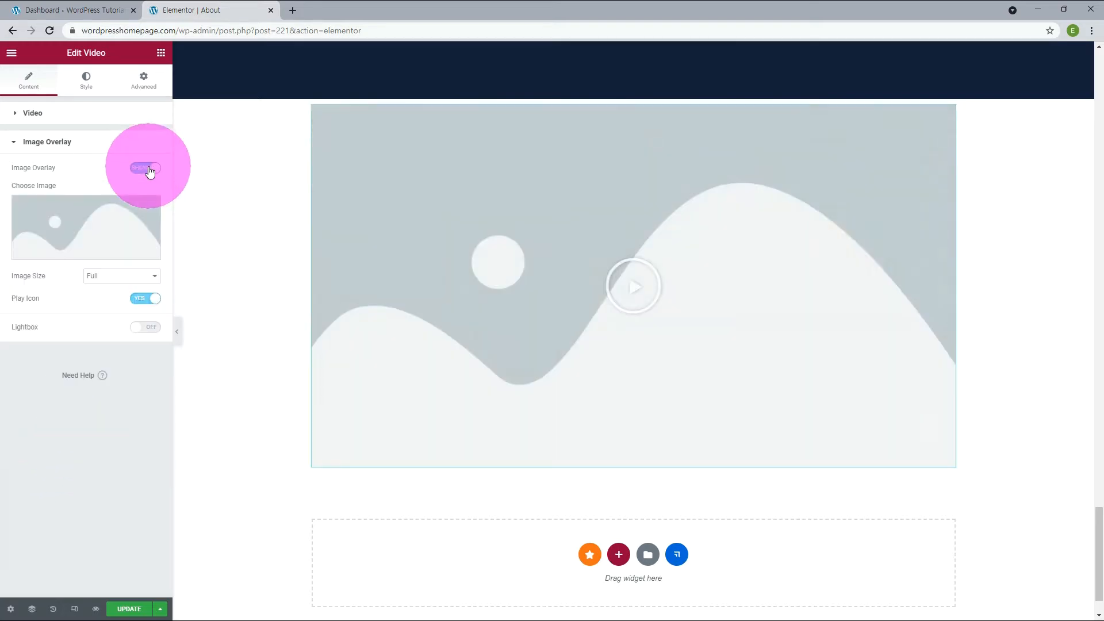
click(90, 256)
click(766, 209)
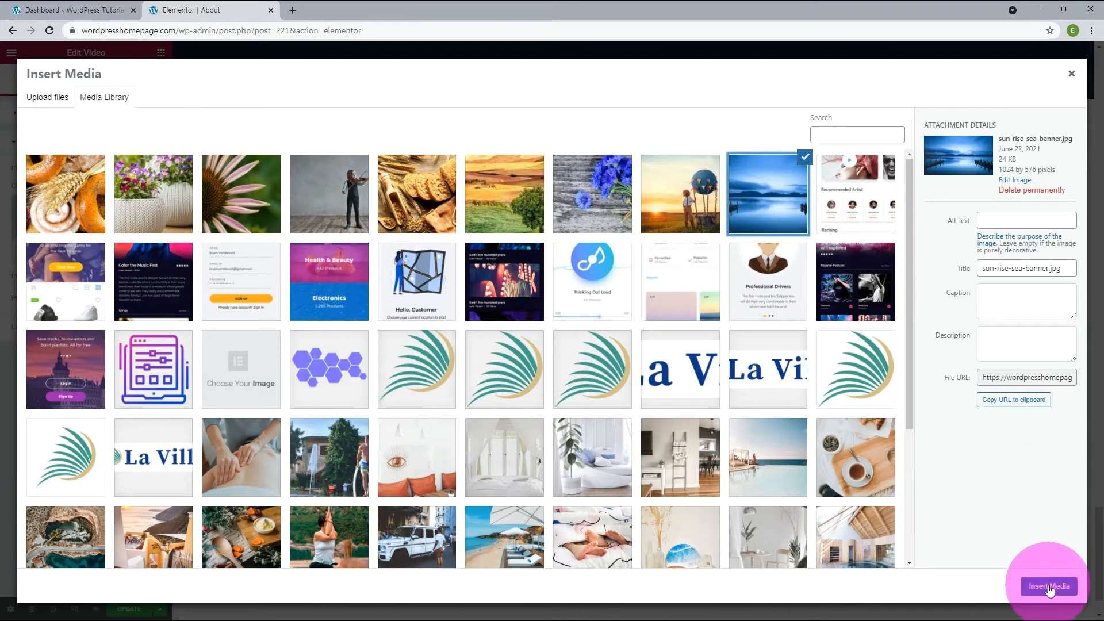
click(1049, 586)
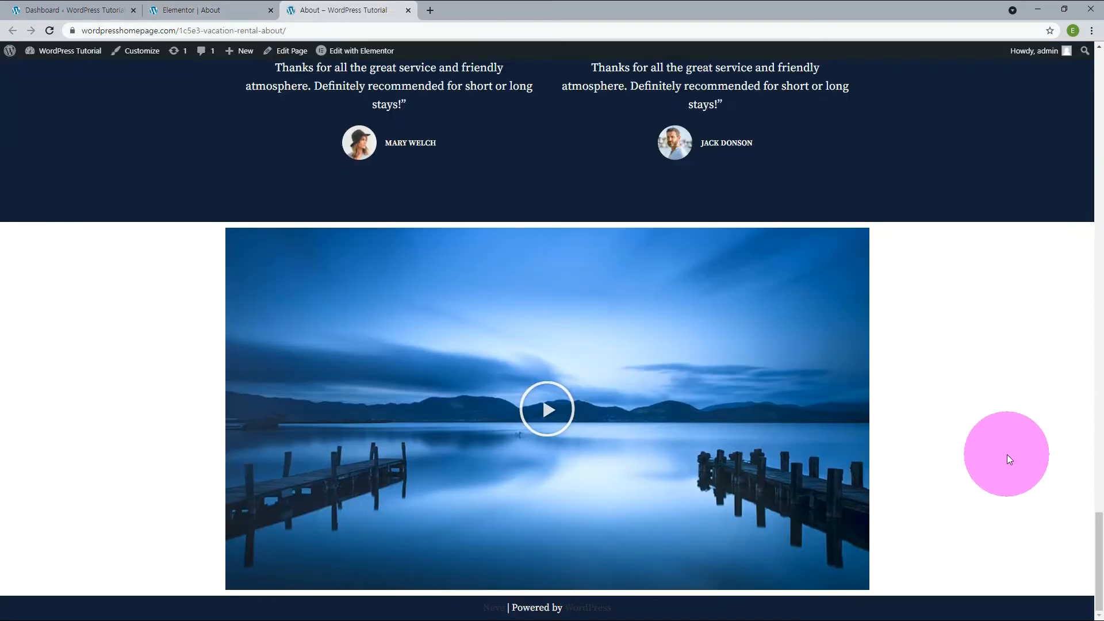
Test playing the video through its overlay on the live page and turn off the overlay's play icon.
click(547, 409)
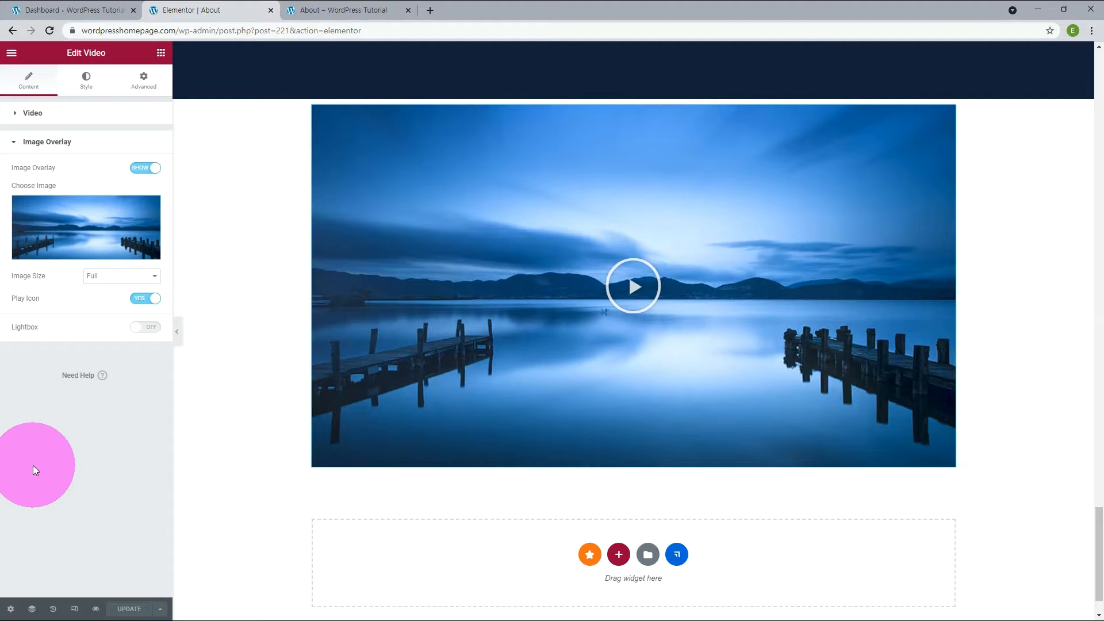
click(140, 299)
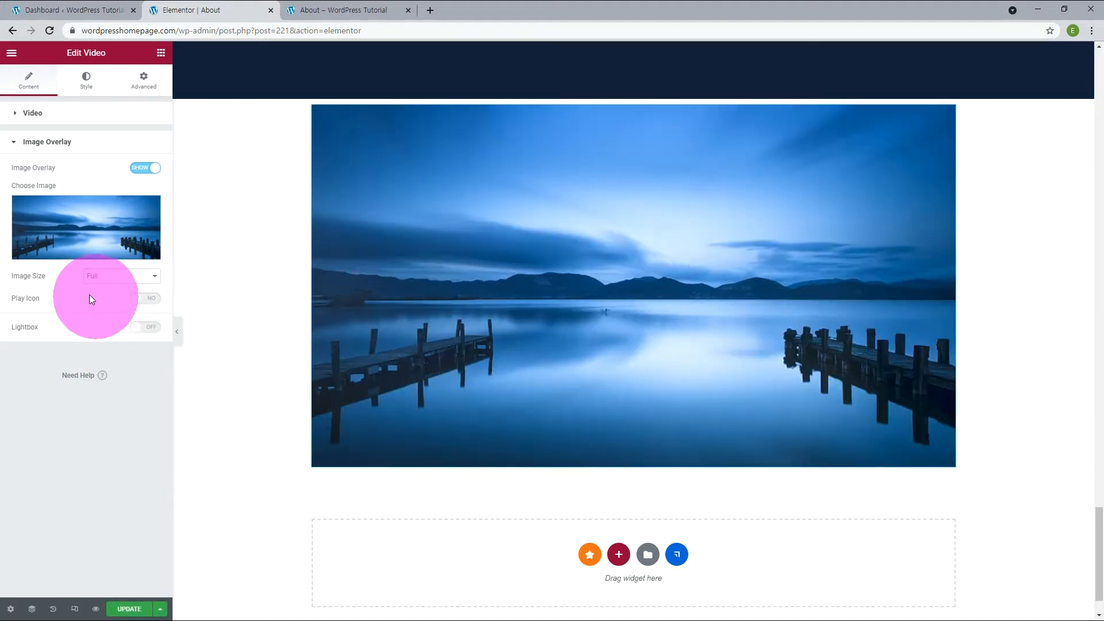
Try the 4:3 and 1:1 aspect ratios on the video and set its aspect ratio to 21:9.
click(86, 112)
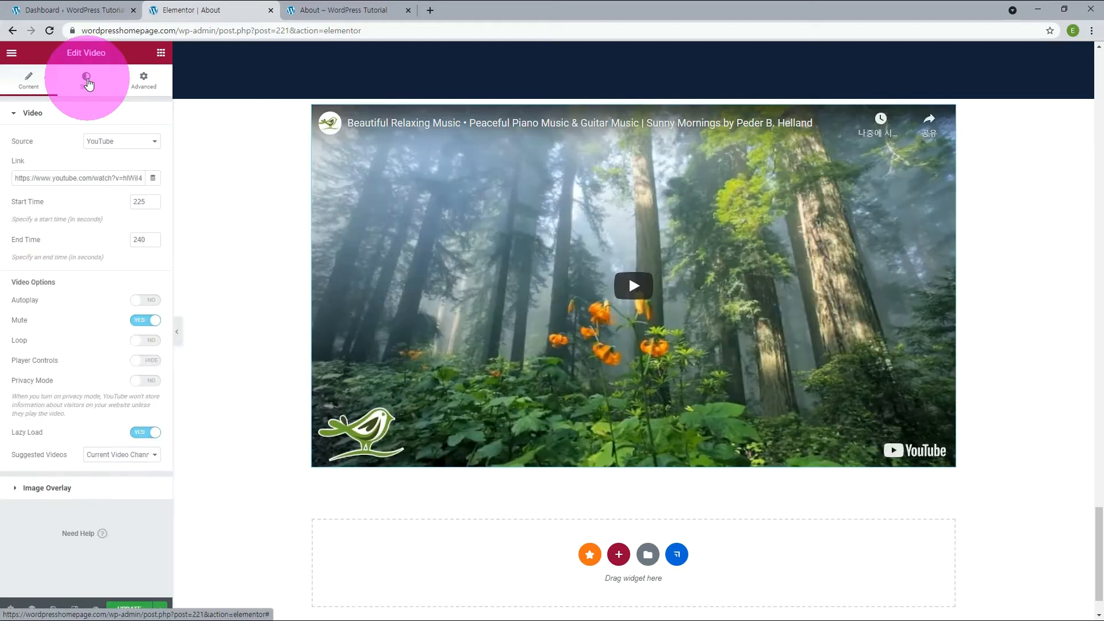
click(89, 81)
click(155, 142)
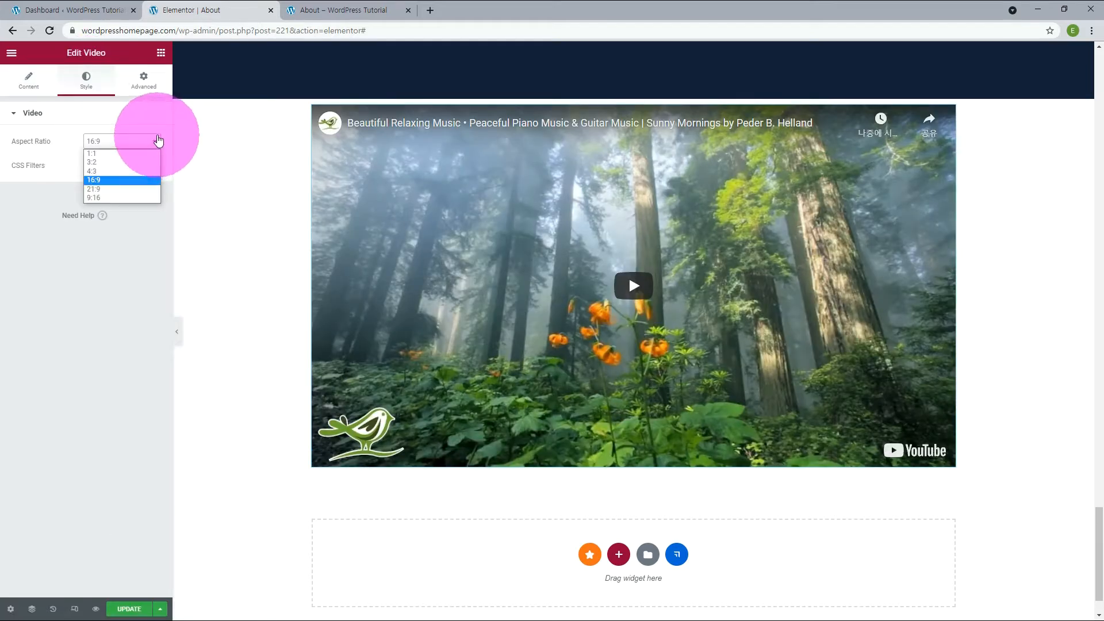
click(108, 171)
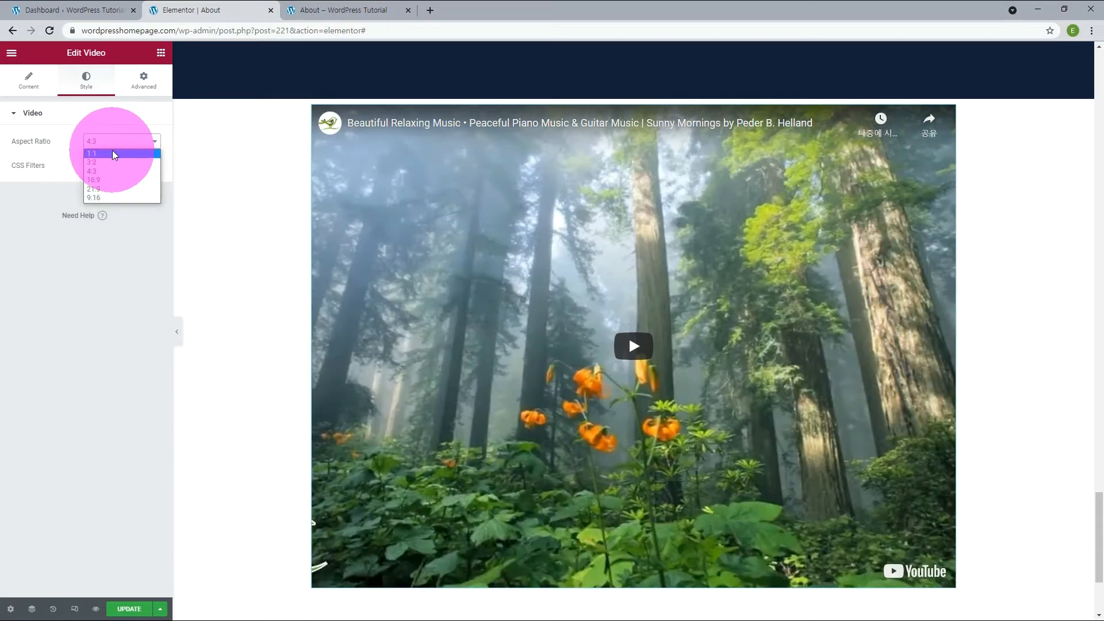
click(97, 153)
click(104, 144)
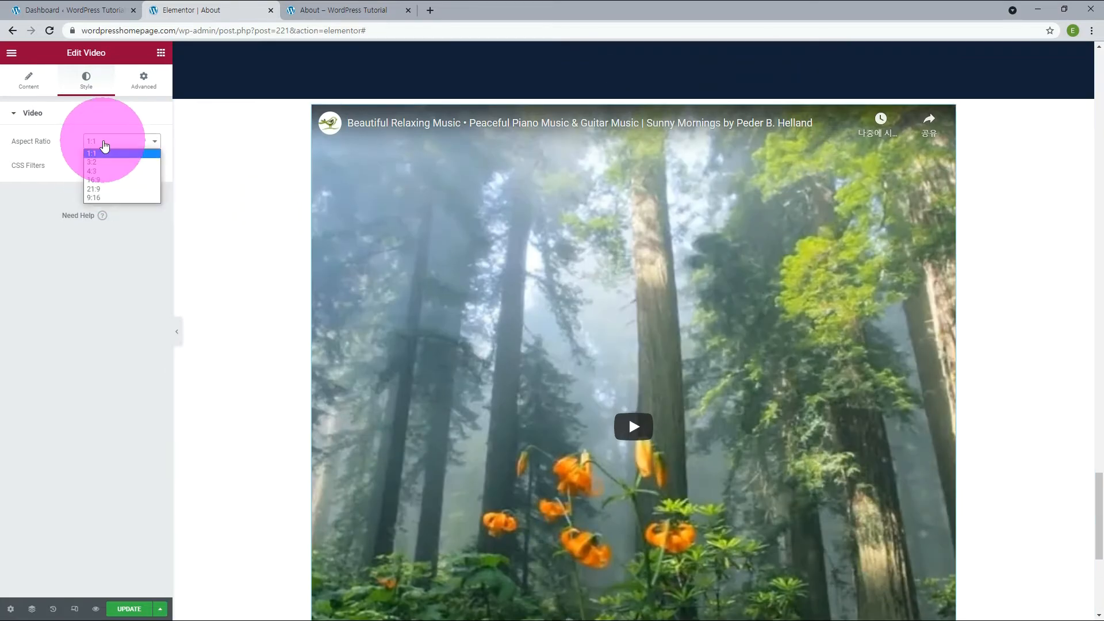
click(97, 189)
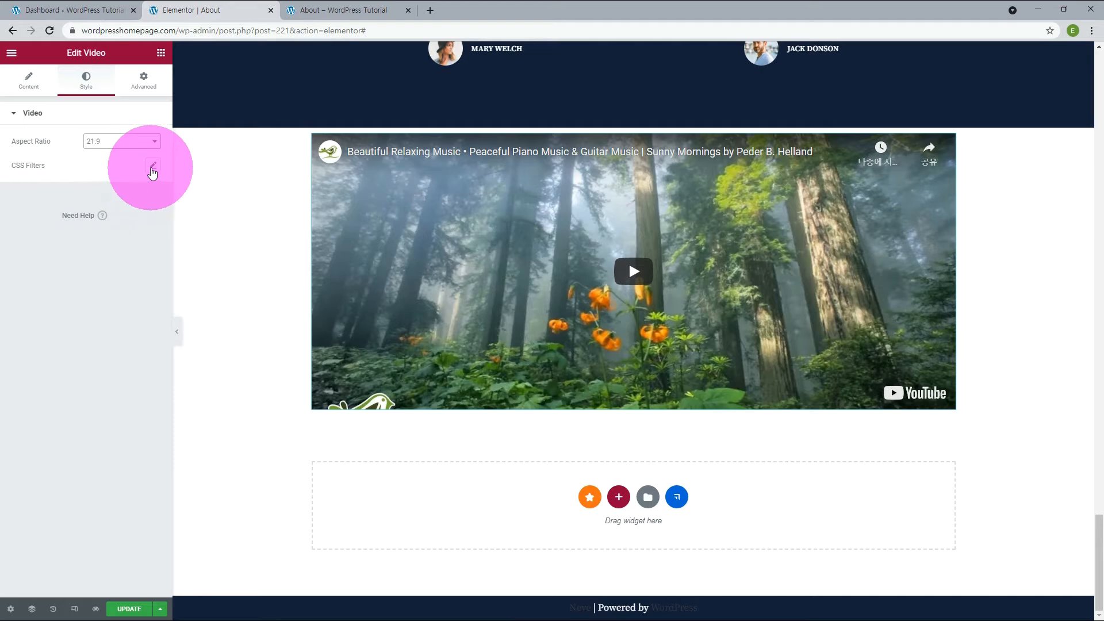
Try a 6.4 blur filter on the video, undo it, and set the brightness filter to 105.
click(152, 167)
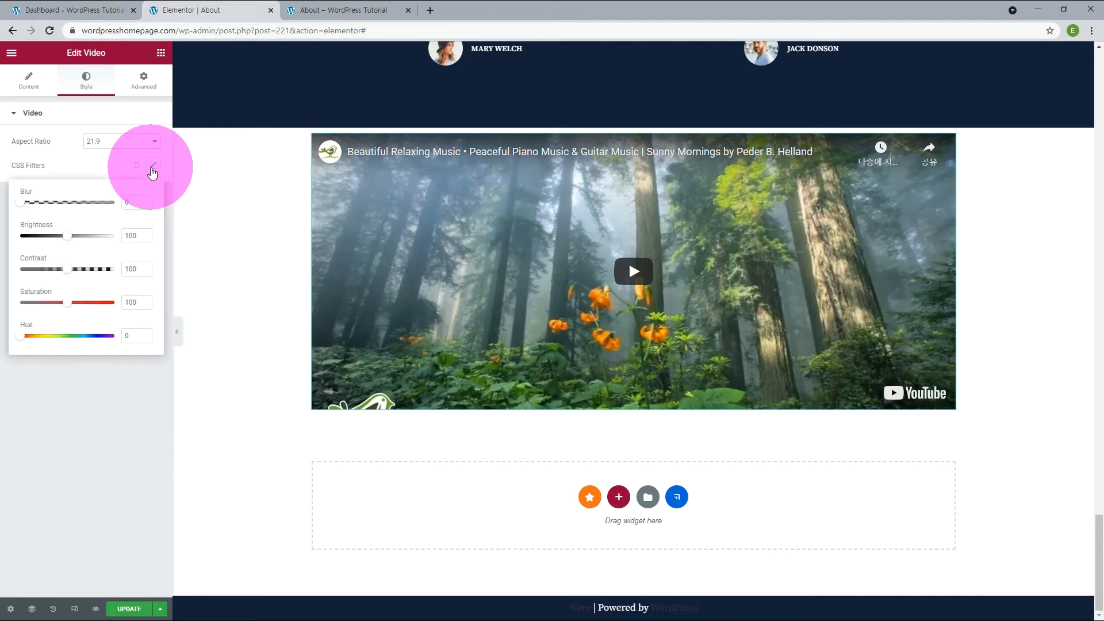
drag(22, 202, 84, 205)
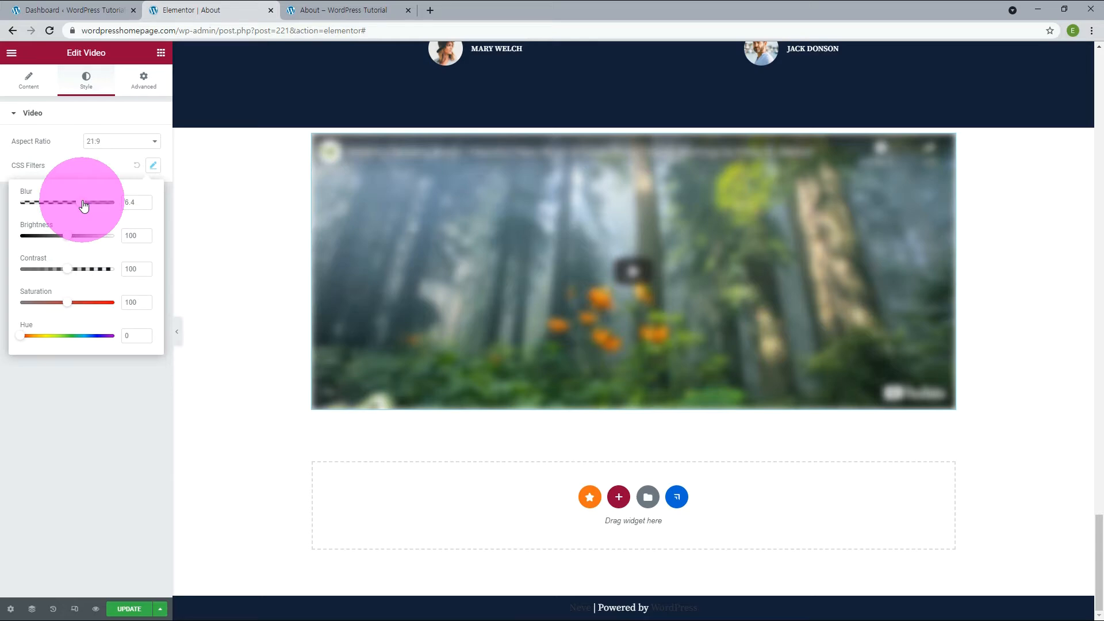
key(ctrl+z)
mouse_move(68, 236)
mouse_down()
mouse_move(110, 241)
mouse_move(38, 242)
mouse_move(69, 237)
mouse_up()
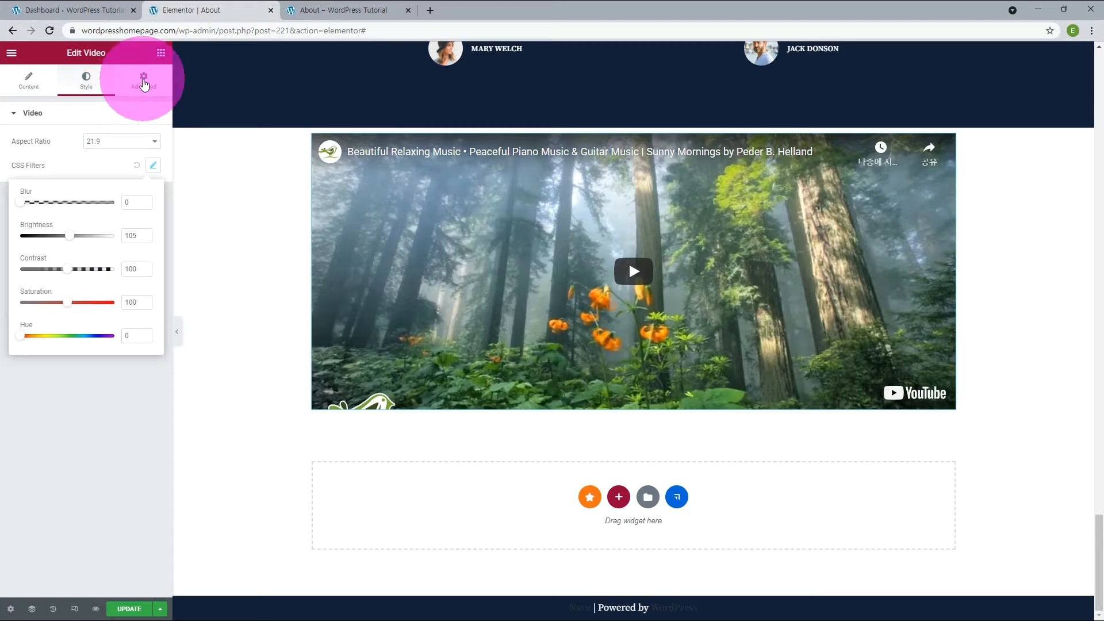
Set the video's entrance animation to Zoom In in its motion effects.
click(143, 85)
click(35, 113)
click(51, 144)
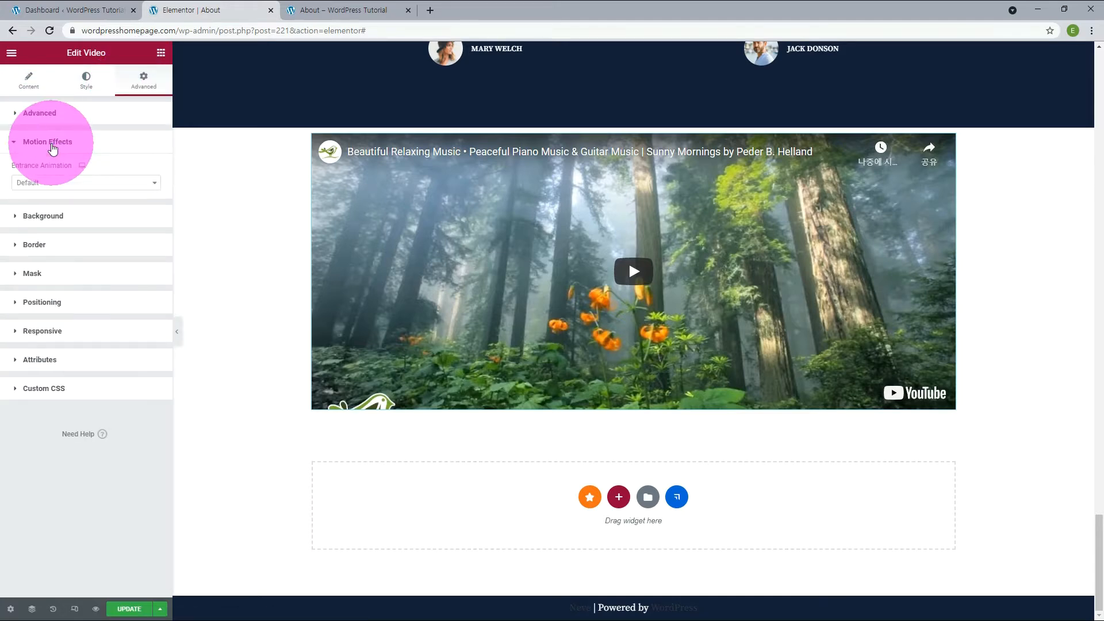
click(47, 183)
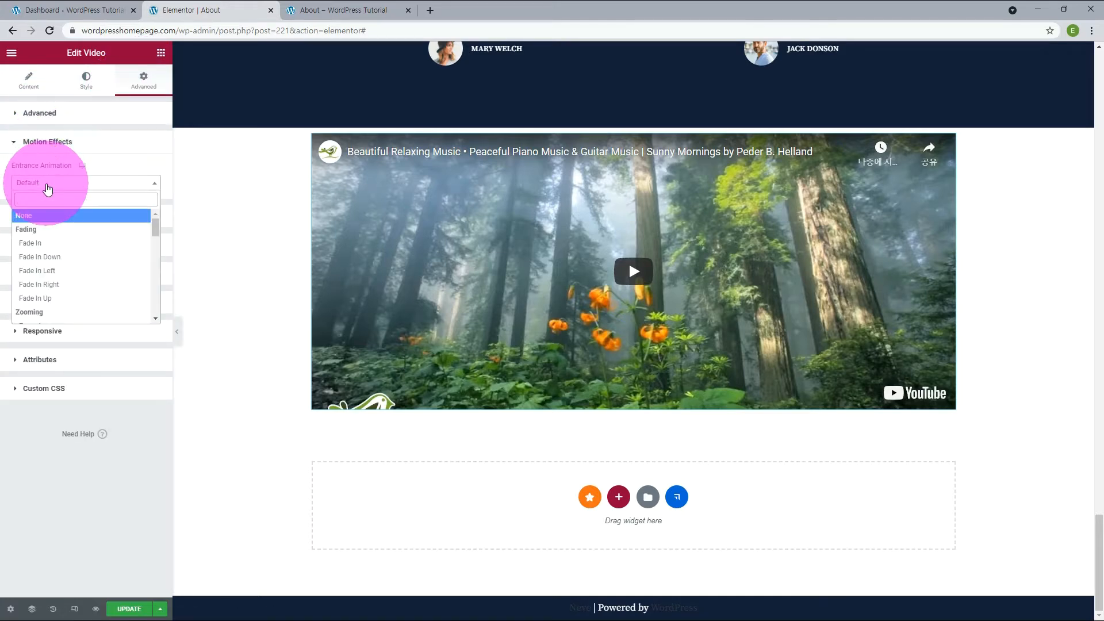
scroll(46, 253, down, 2)
click(41, 270)
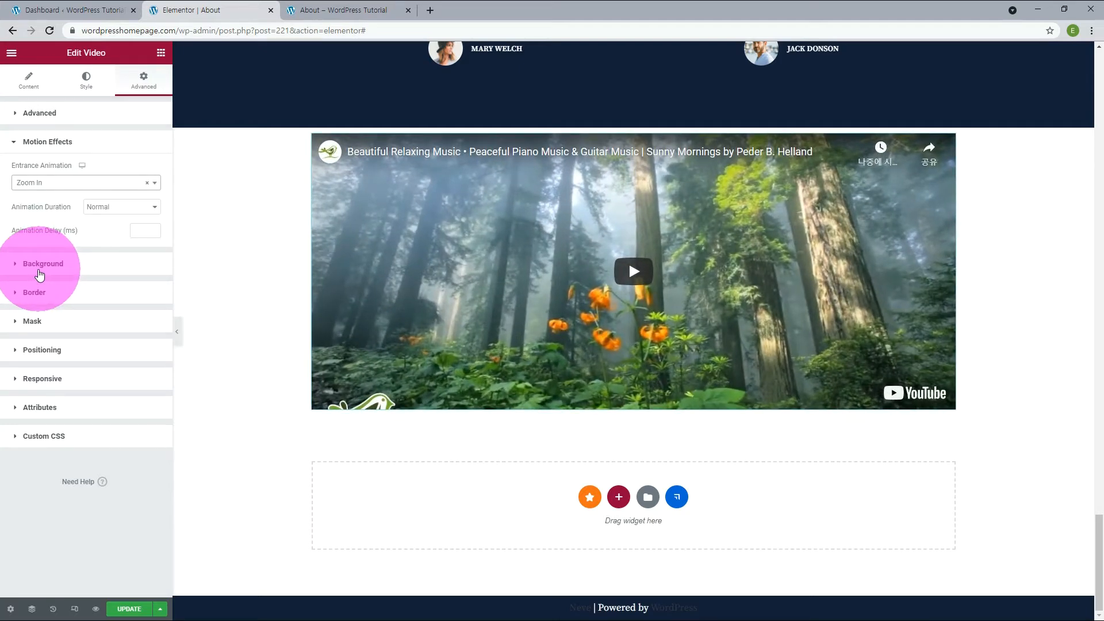
Give the video a solid light blue border 10 px wide and open its mask settings.
click(38, 290)
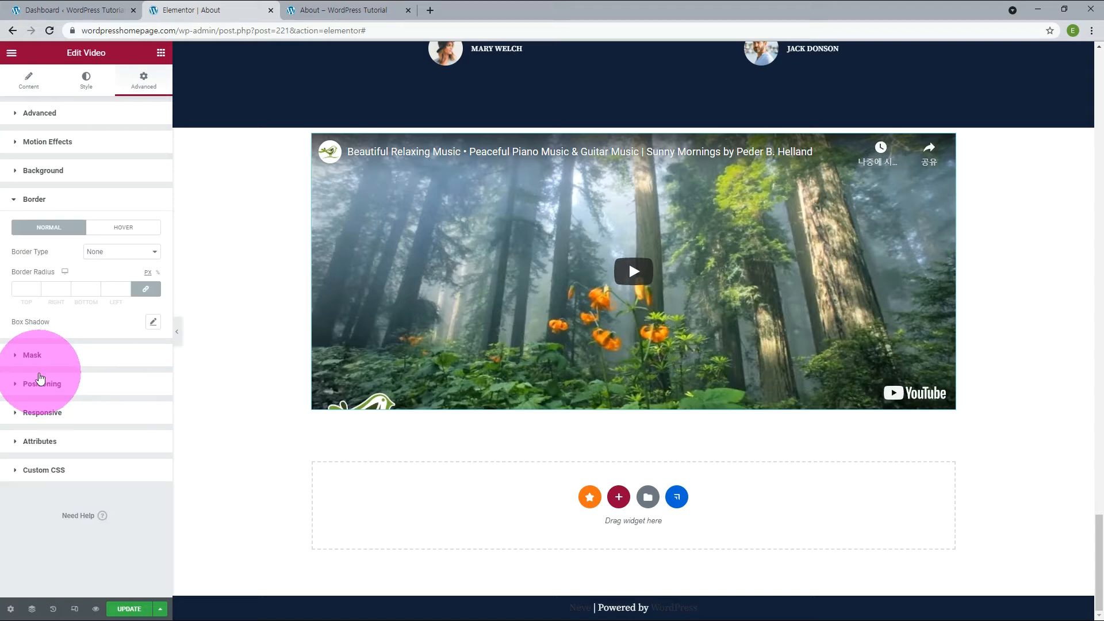
click(125, 261)
click(117, 273)
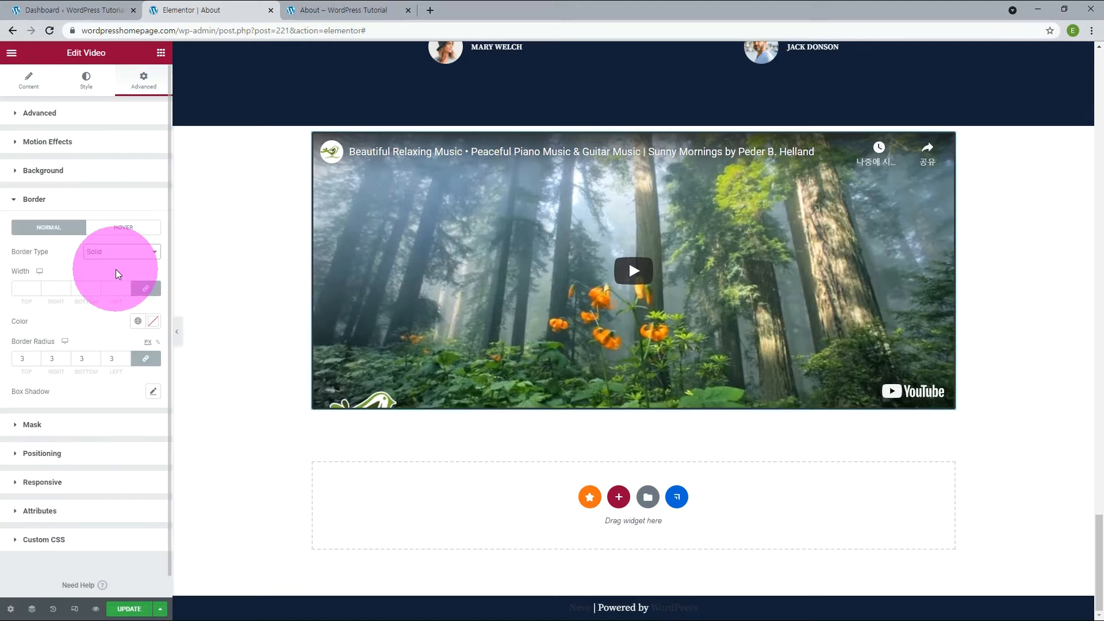
click(138, 321)
click(52, 396)
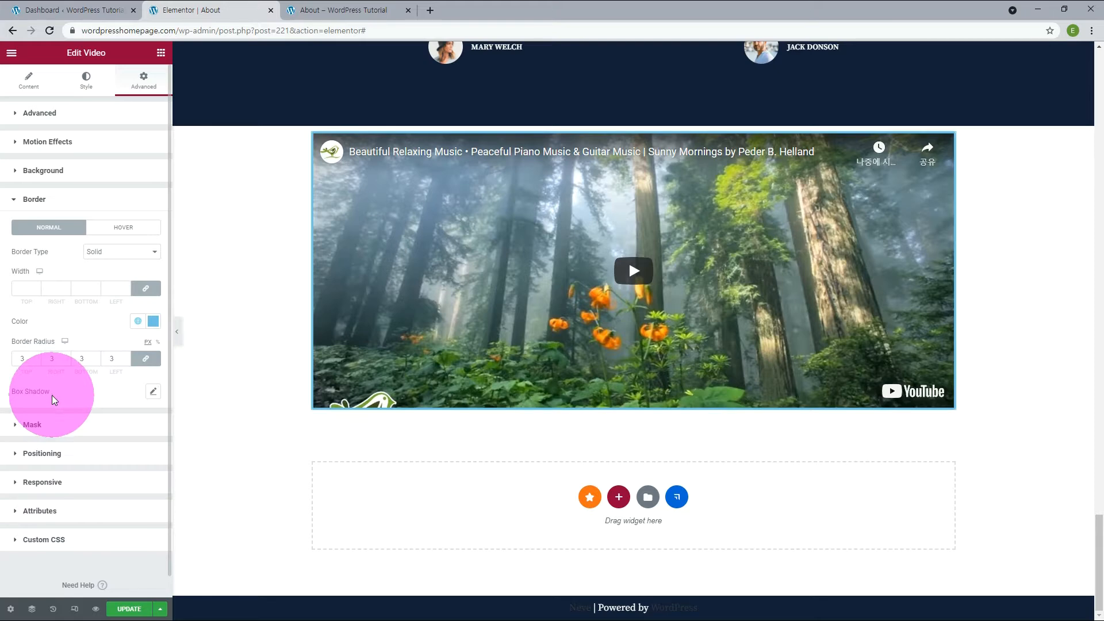
click(126, 288)
text(10)
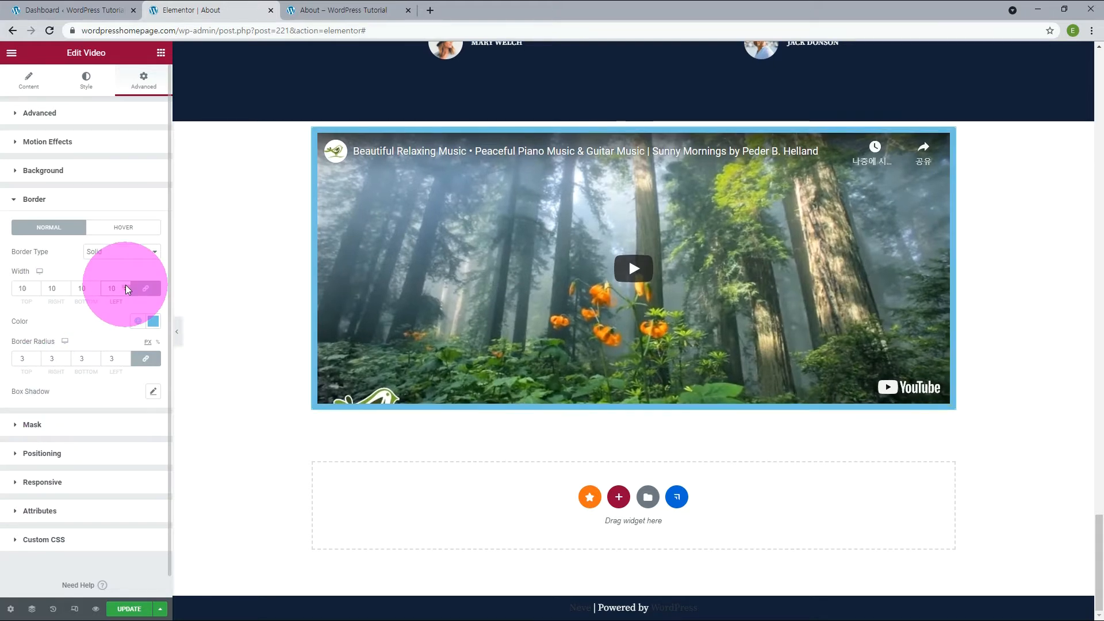
click(39, 426)
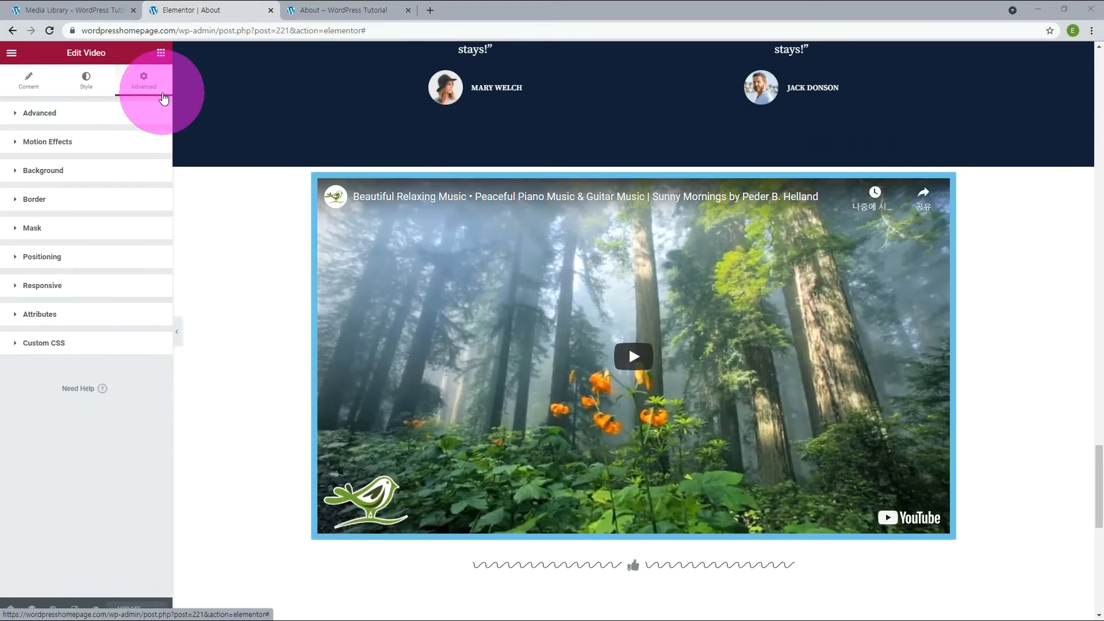
Remove the bordered YouTube video and add a new Video widget above the wavy thumbs-up divider.
click(17, 89)
click(624, 240)
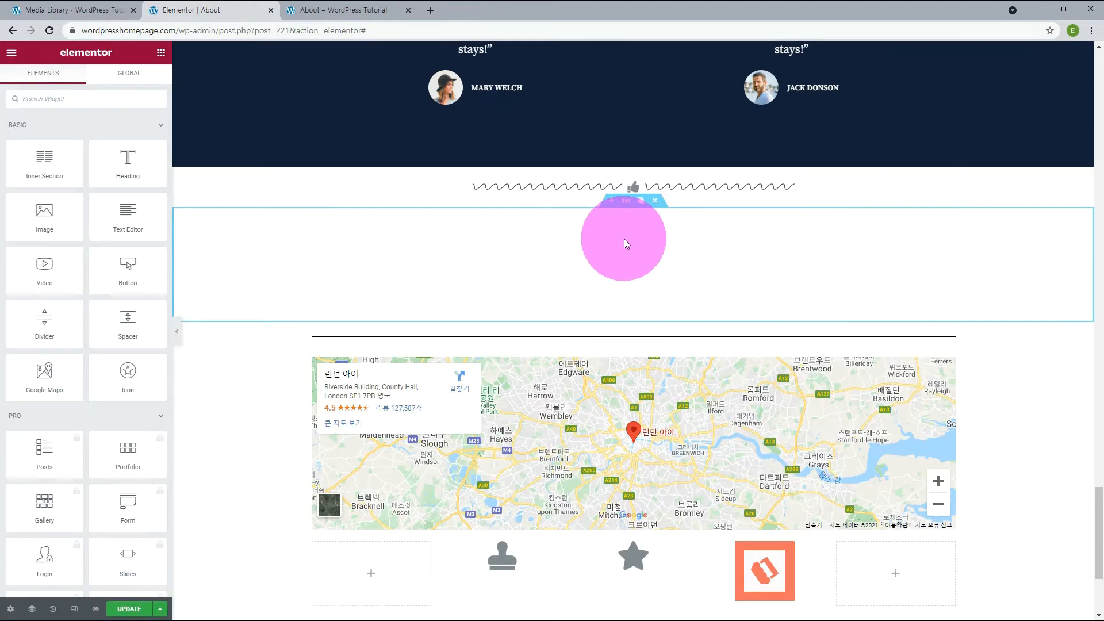
click(519, 206)
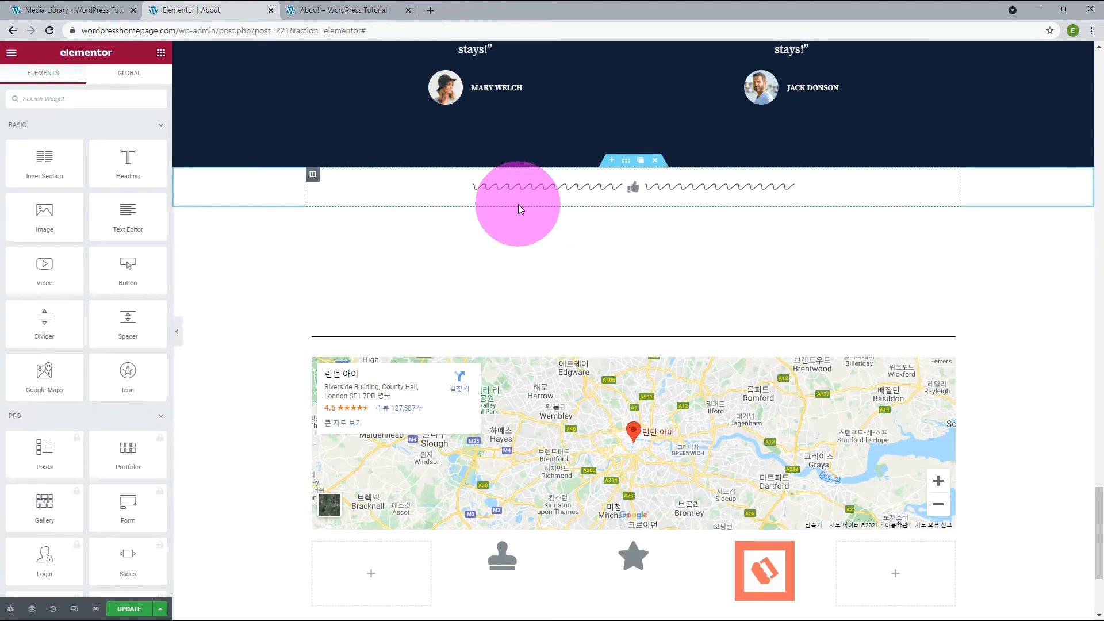
drag(33, 268, 529, 183)
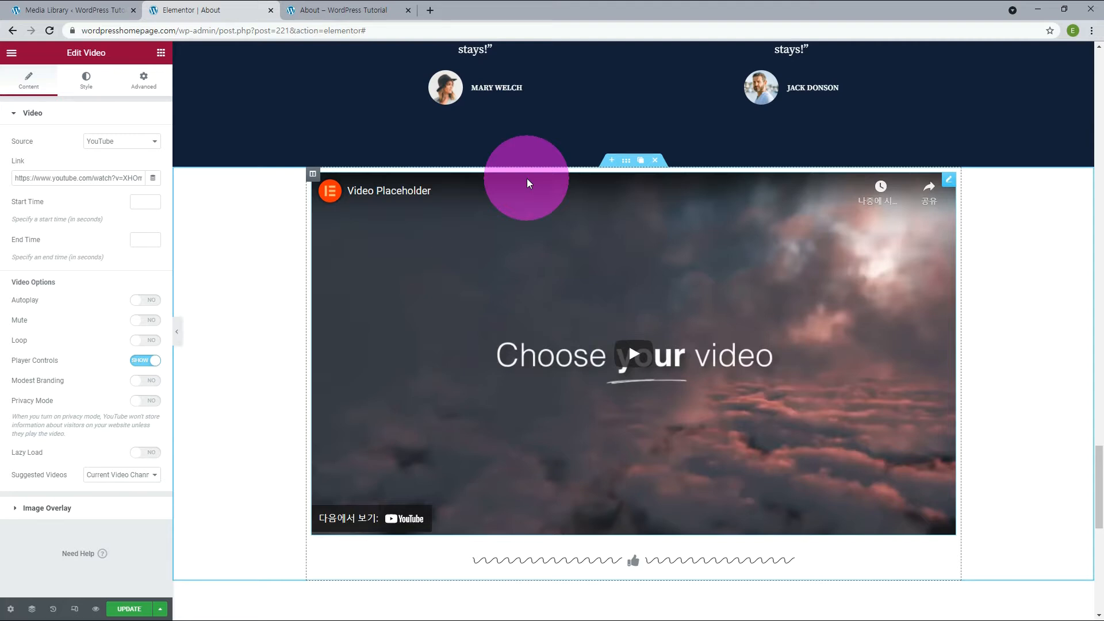
Set the new video's source to Self Hosted, insert SubscribeEnding.mp4 from the media library, and play it.
click(115, 141)
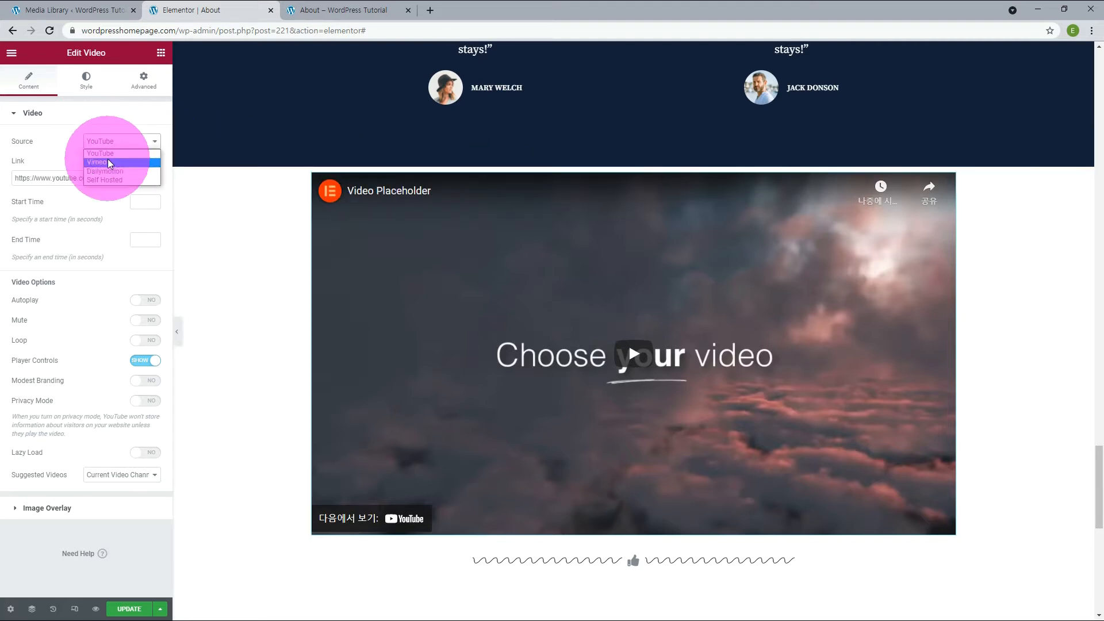
click(105, 180)
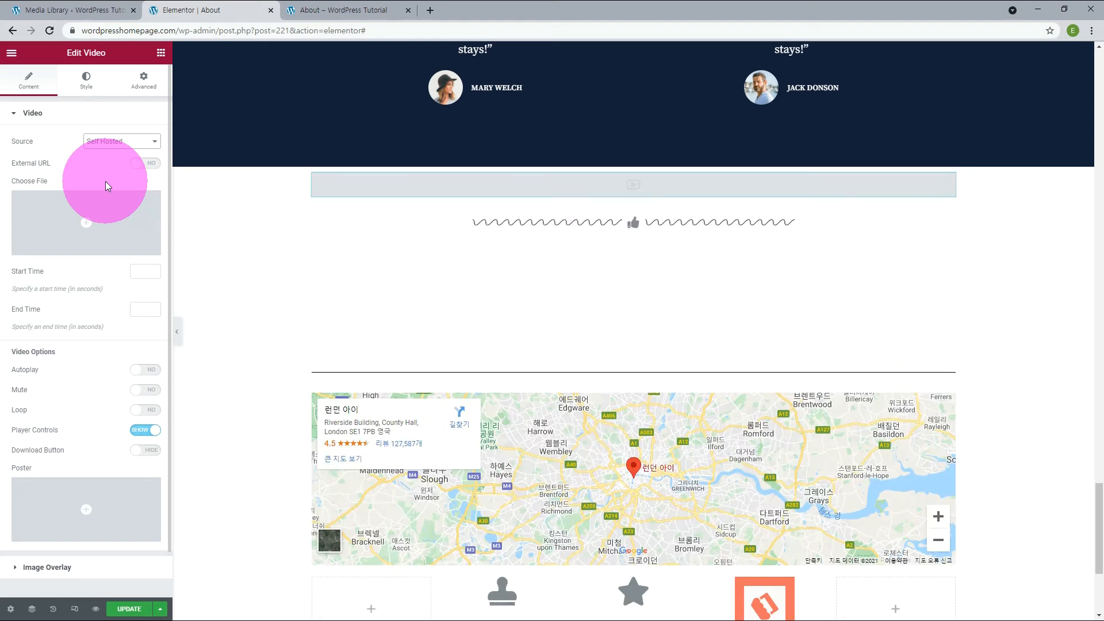
mouse_move(67, 226)
click(67, 251)
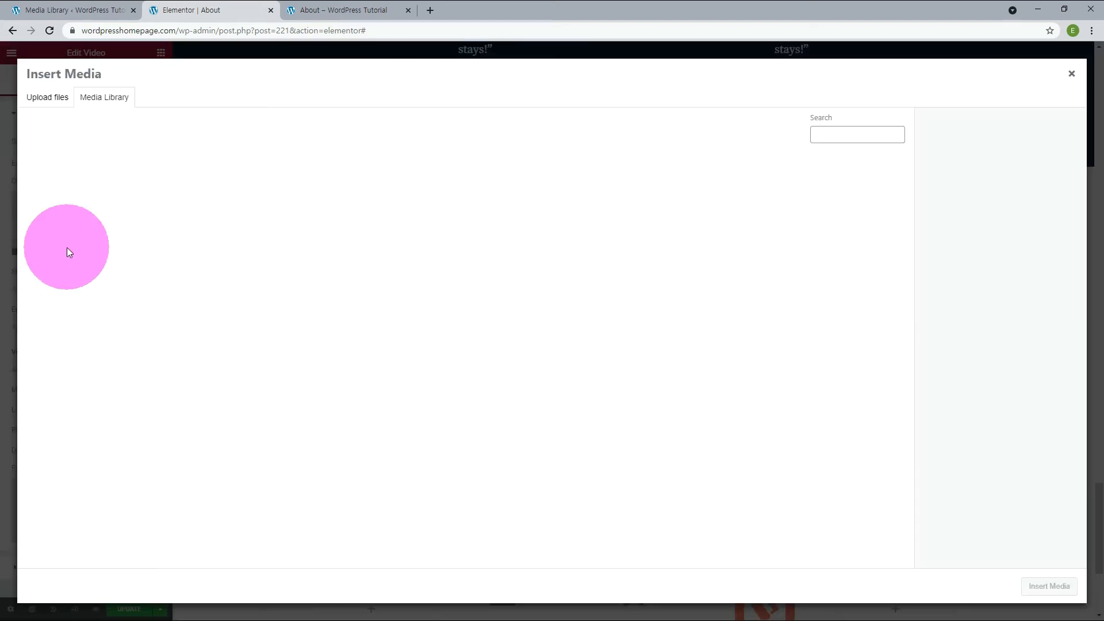
click(75, 216)
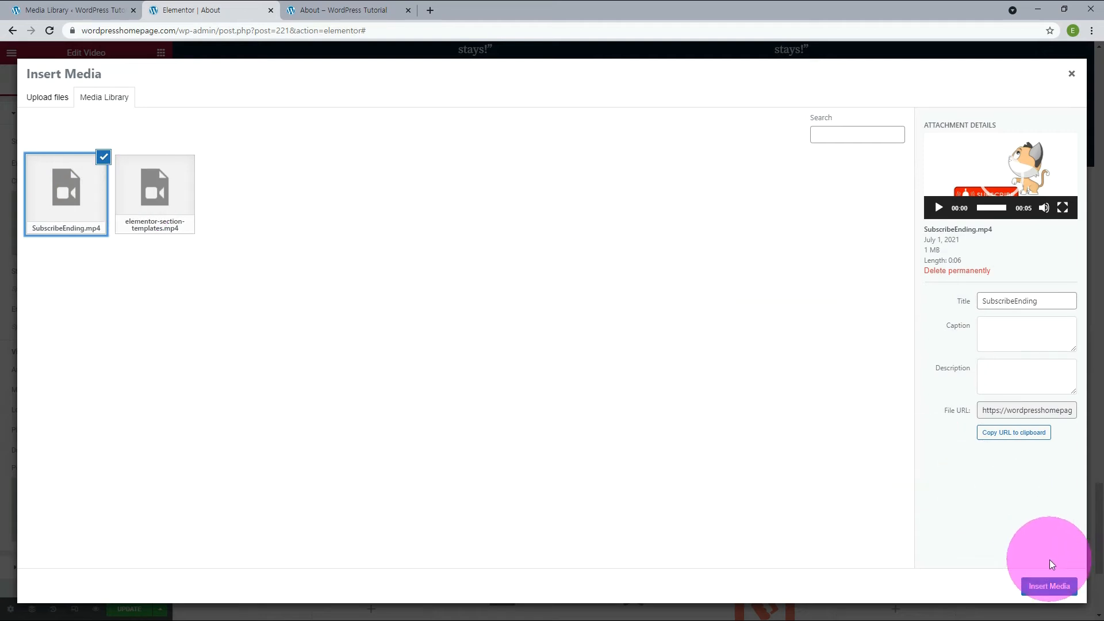
click(1048, 586)
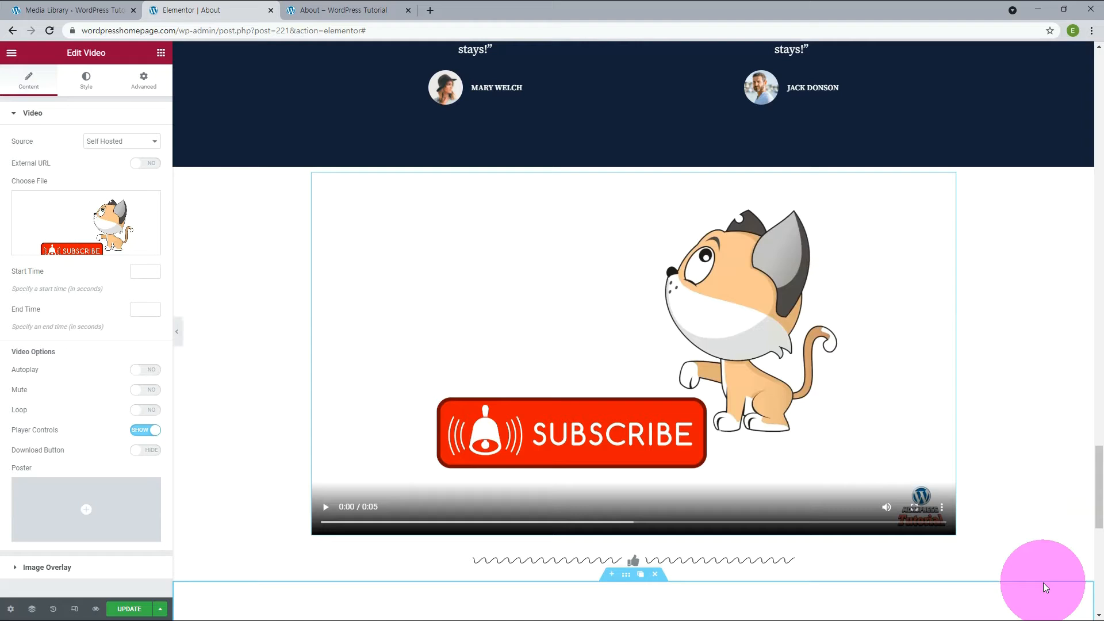
click(326, 507)
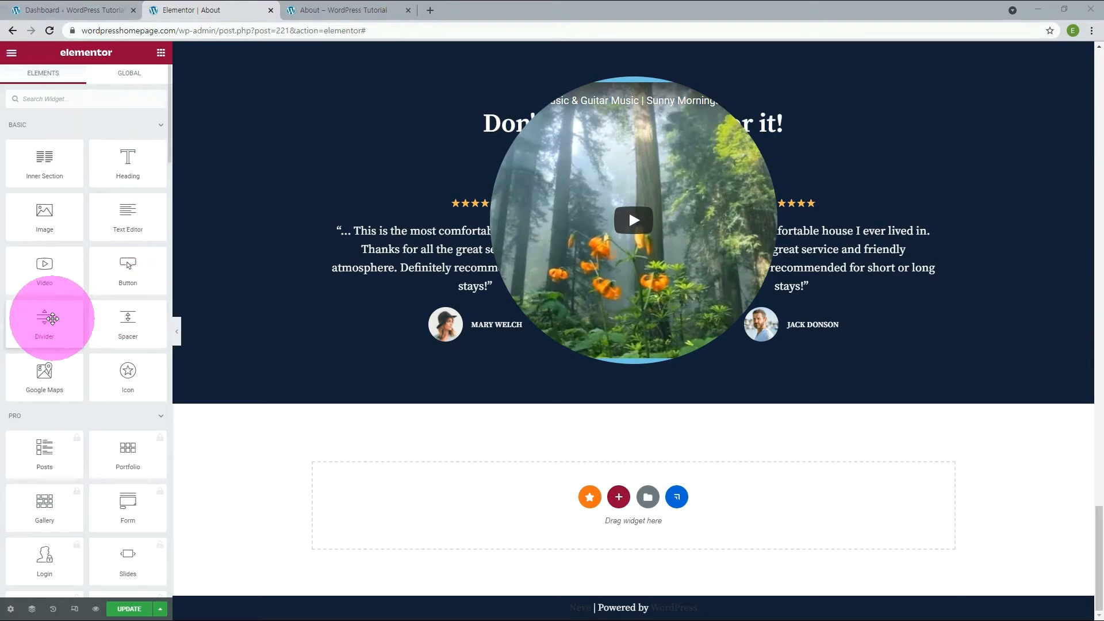
Add two Divider widgets below the testimonials section and place a Spacer widget between them.
drag(51, 318, 411, 496)
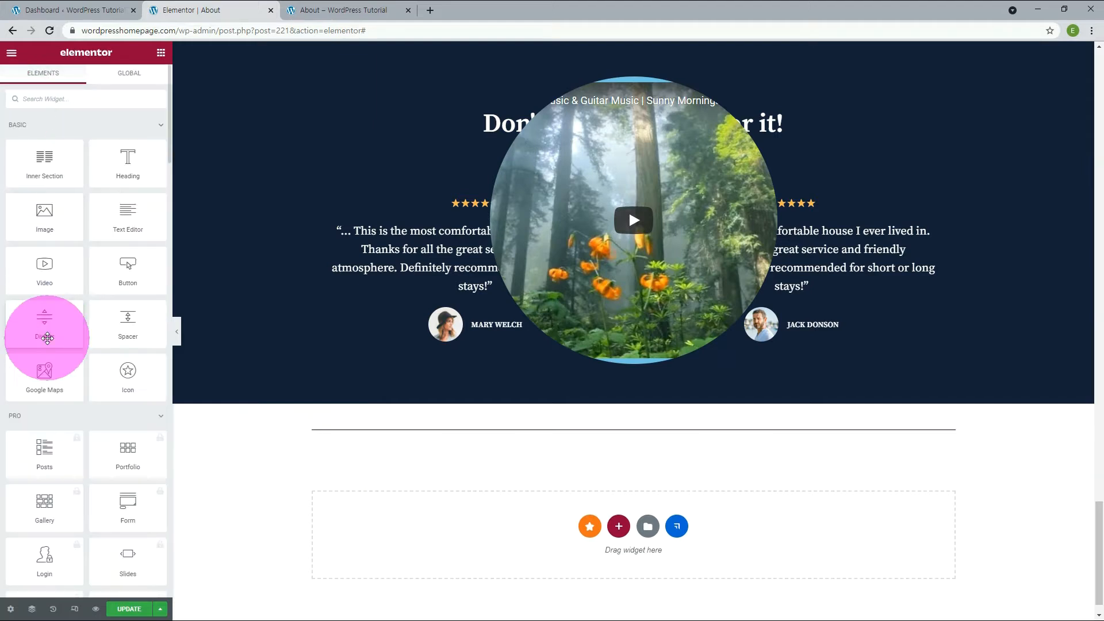
drag(47, 332, 392, 558)
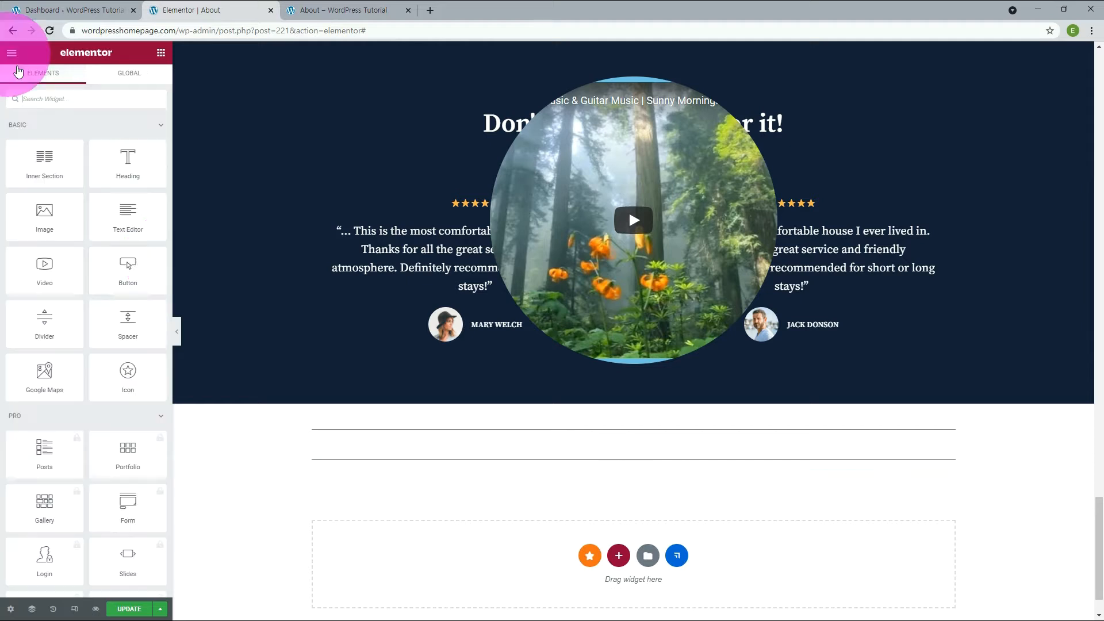
drag(139, 317, 411, 542)
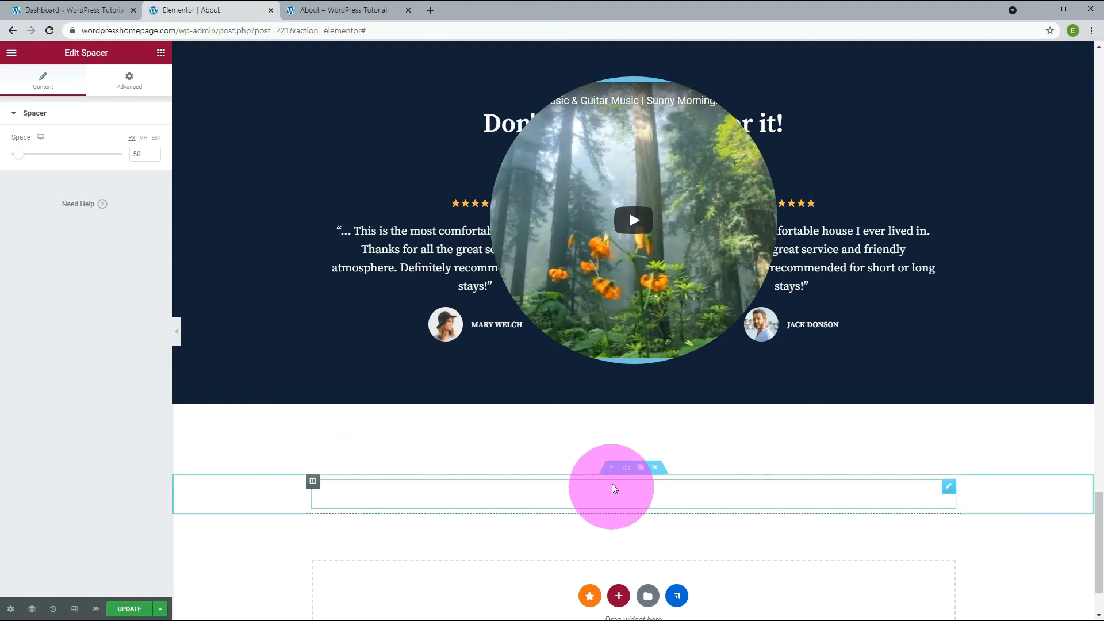
drag(626, 467, 627, 448)
Try Curved and other line styles on the upper divider, set it to Wavy, and center it at 50% width.
click(514, 431)
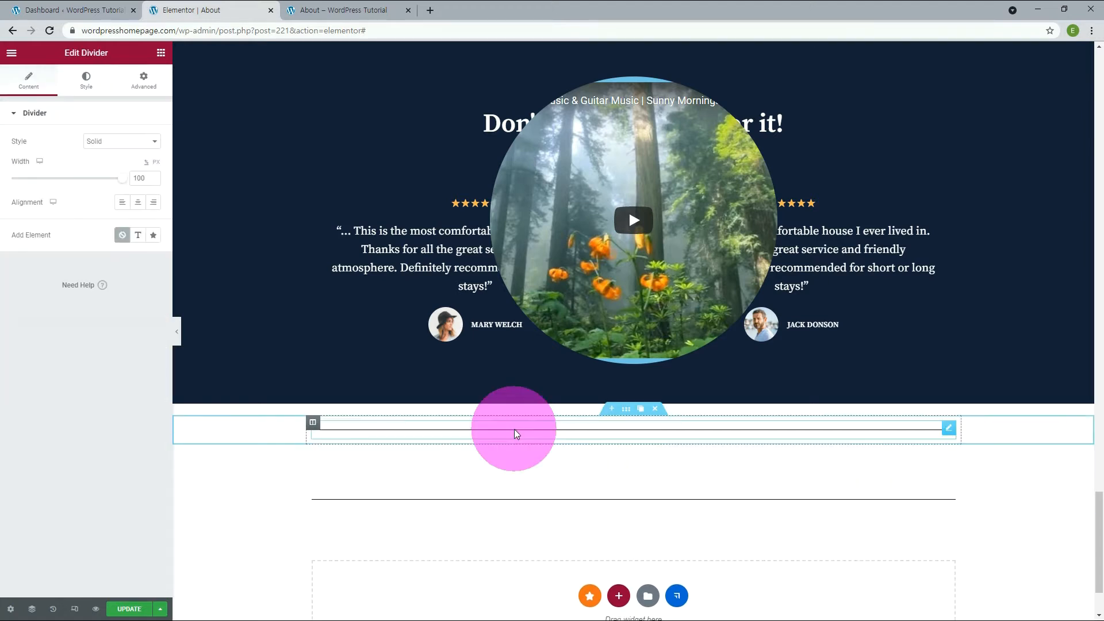
click(153, 142)
click(134, 206)
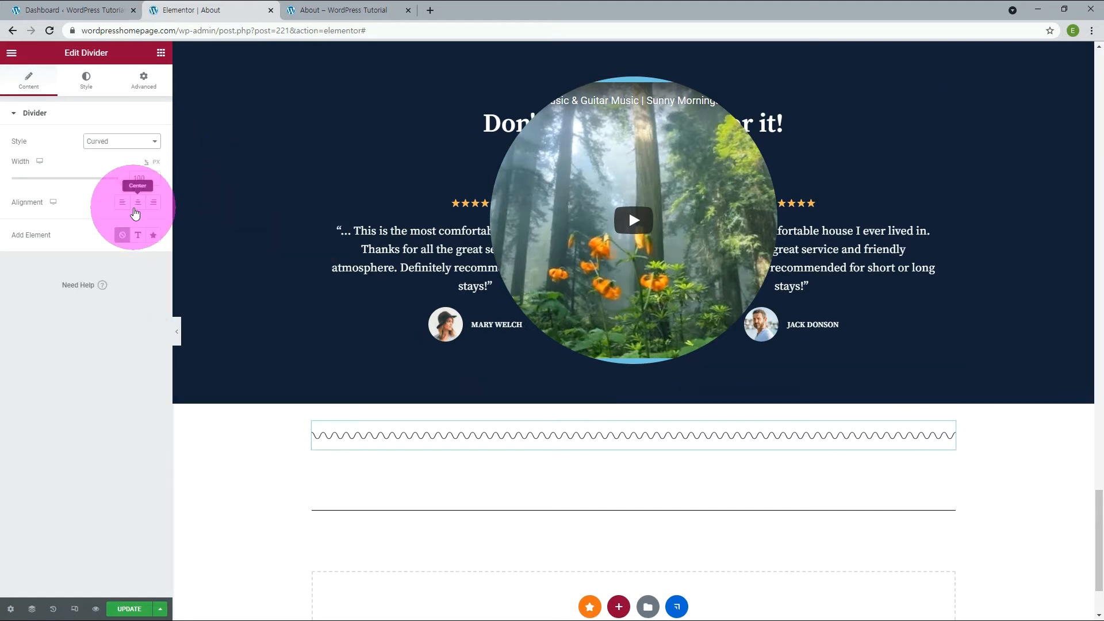
click(153, 143)
click(120, 215)
click(135, 142)
click(109, 224)
click(122, 142)
click(114, 231)
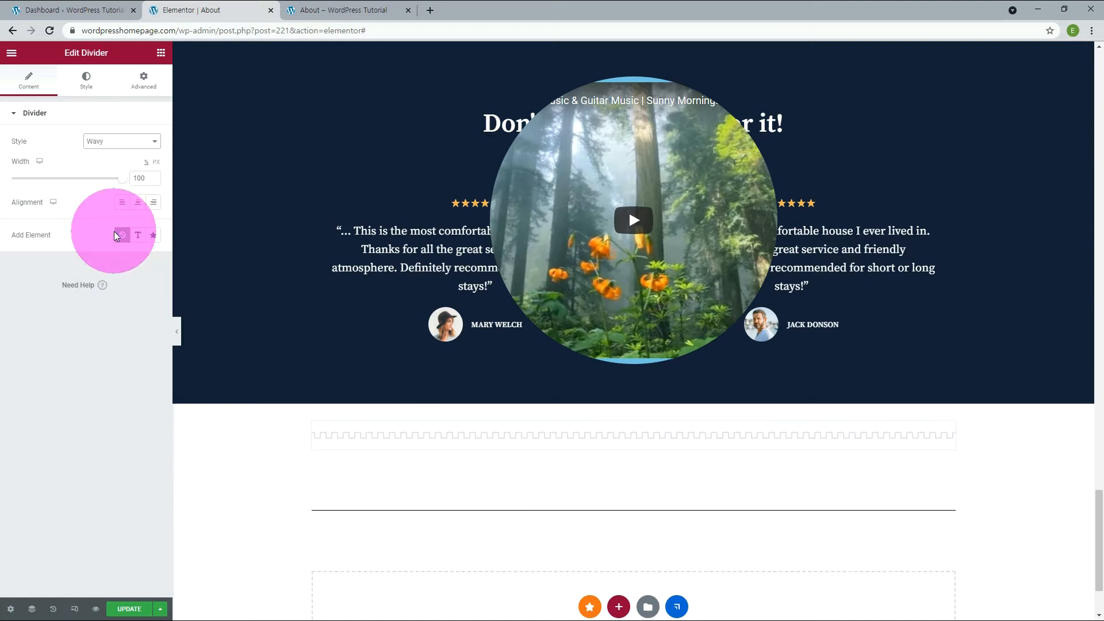
drag(122, 178, 68, 190)
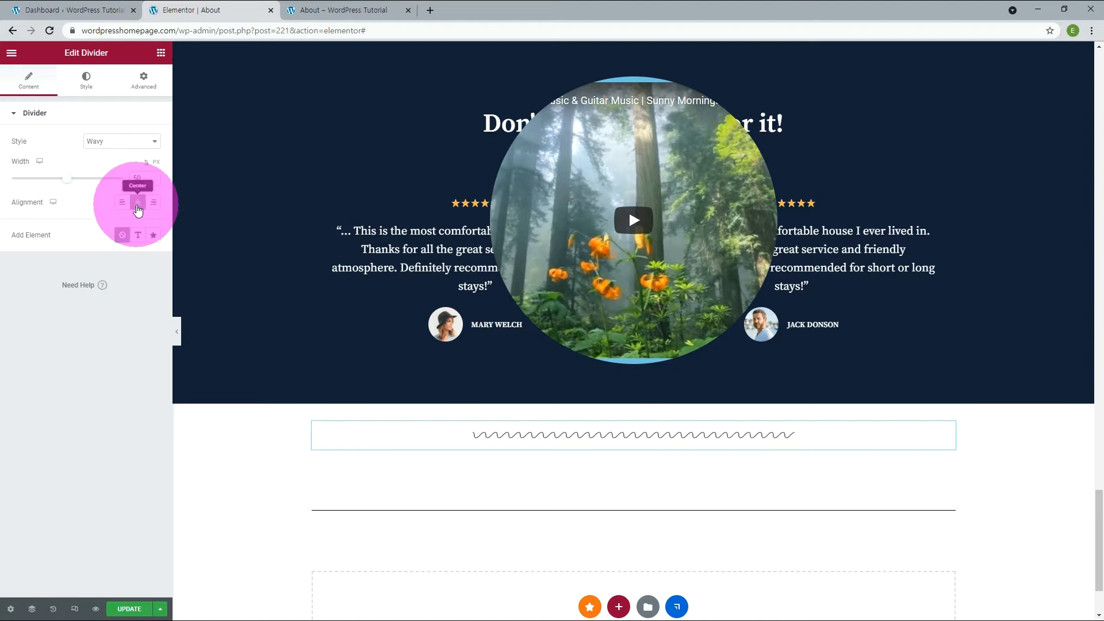
click(138, 202)
Try a text element in the wavy divider and instead insert the solid thumbs-up icon from the icon library.
click(153, 236)
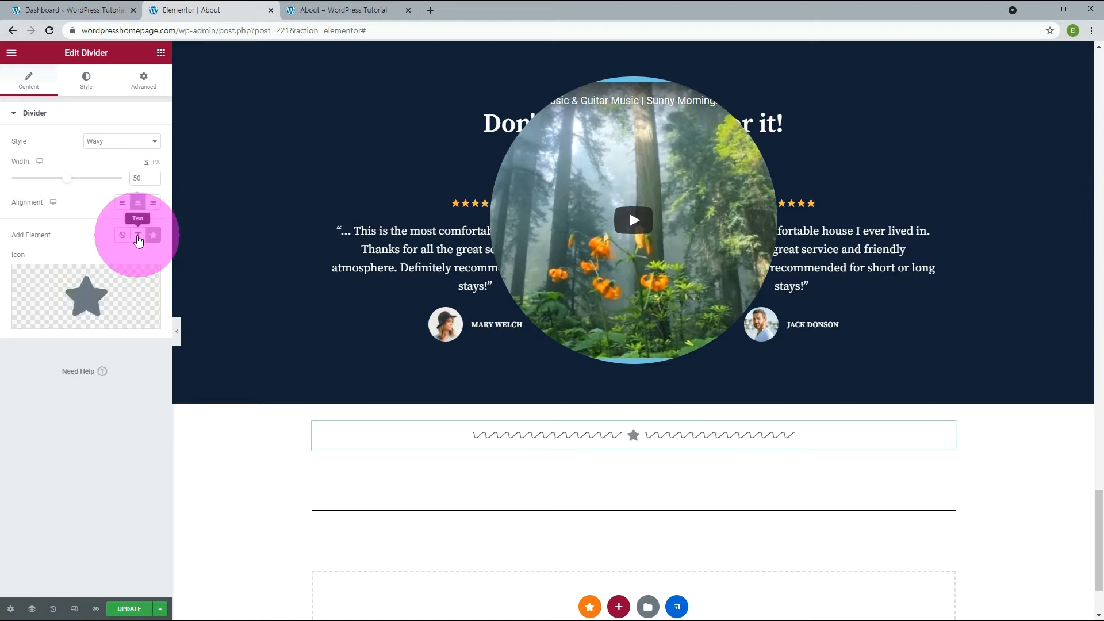
click(138, 237)
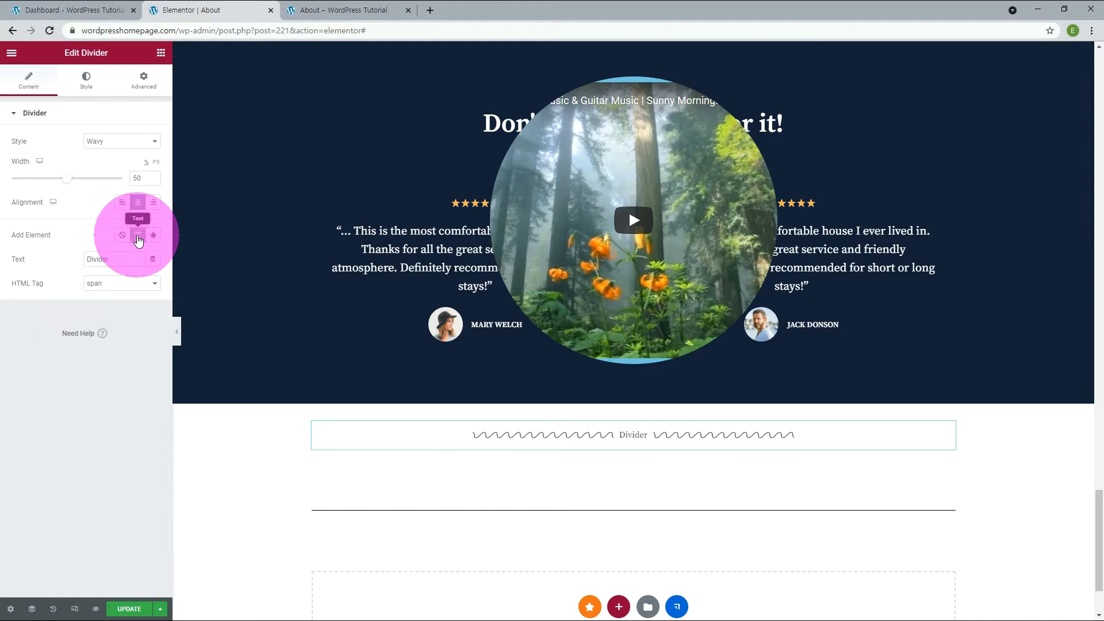
click(153, 236)
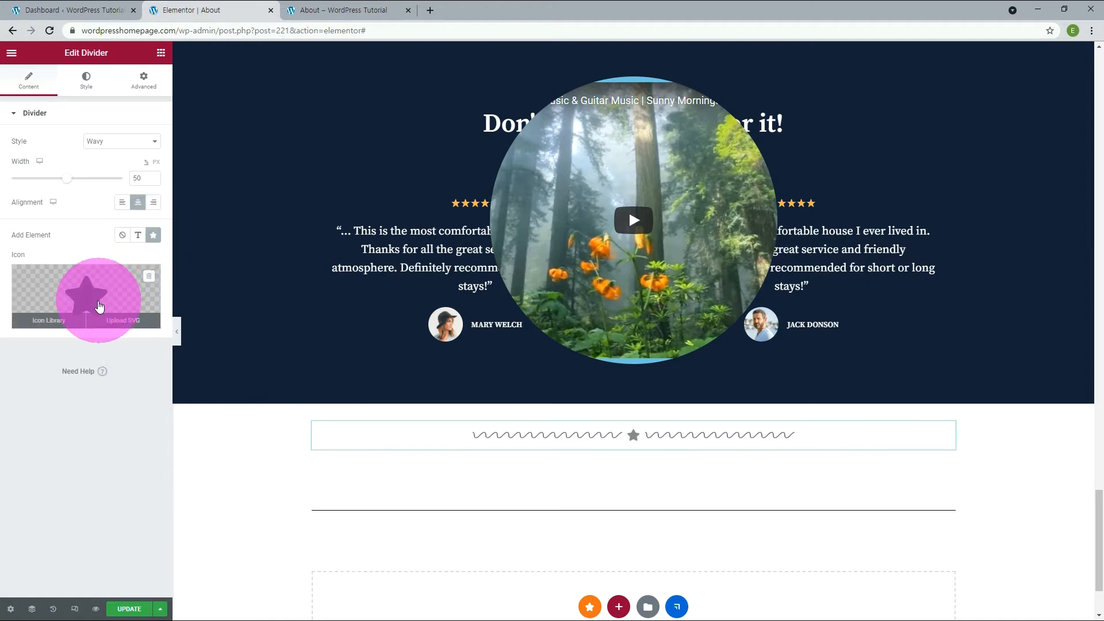
click(52, 321)
scroll(511, 403, down, 6)
click(510, 489)
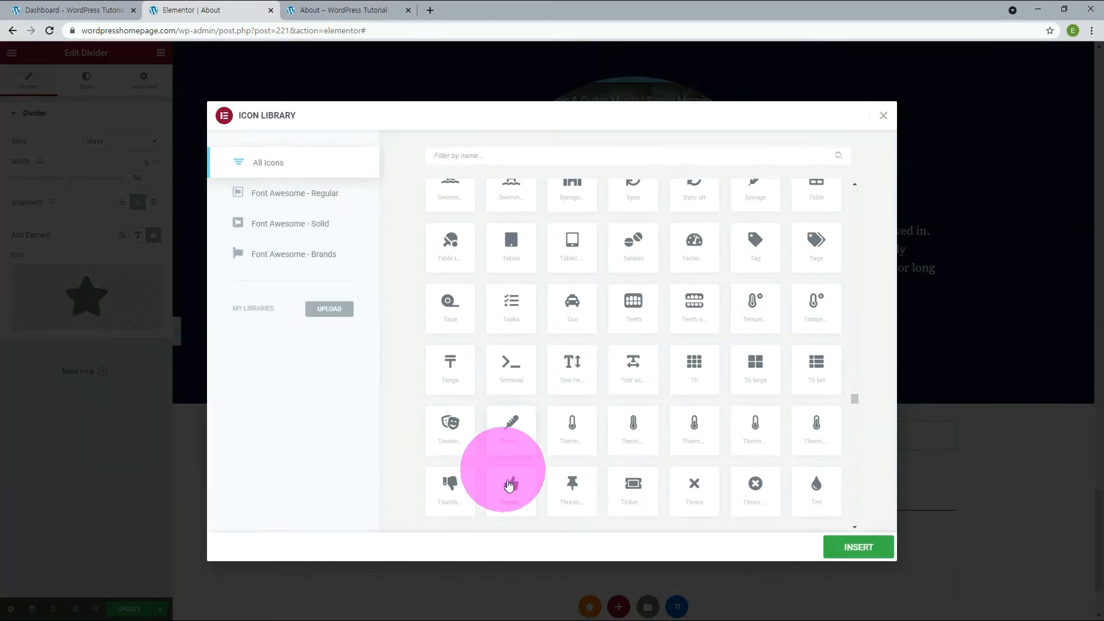
click(857, 547)
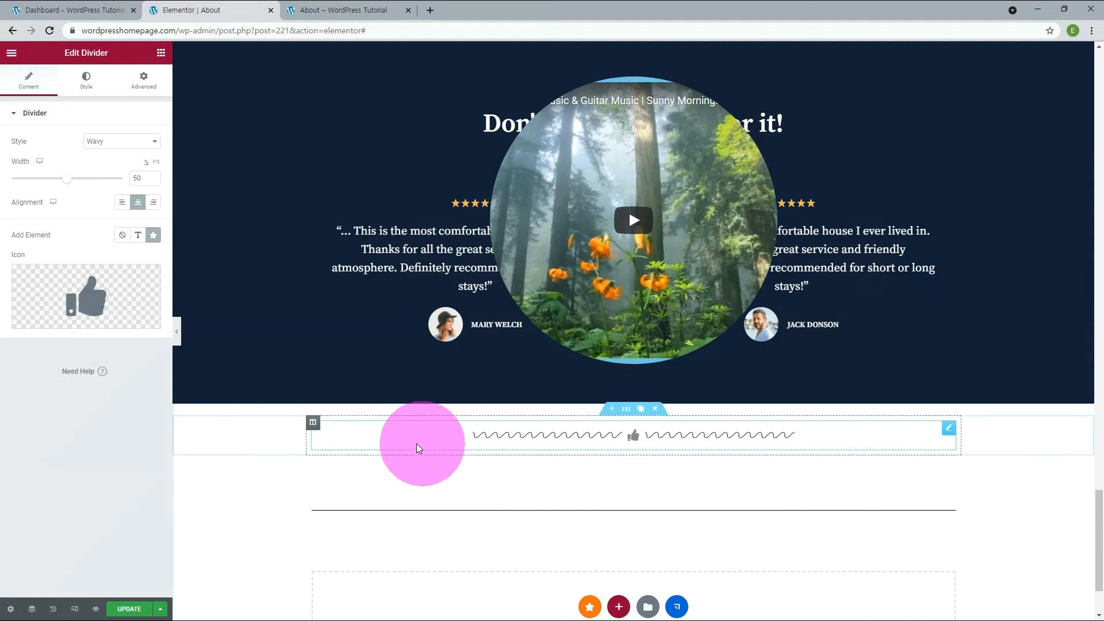
Set the spacer section's columns gap to No Gap and height to Min Height, and lower its minimum height from the default.
mouse_move(128, 302)
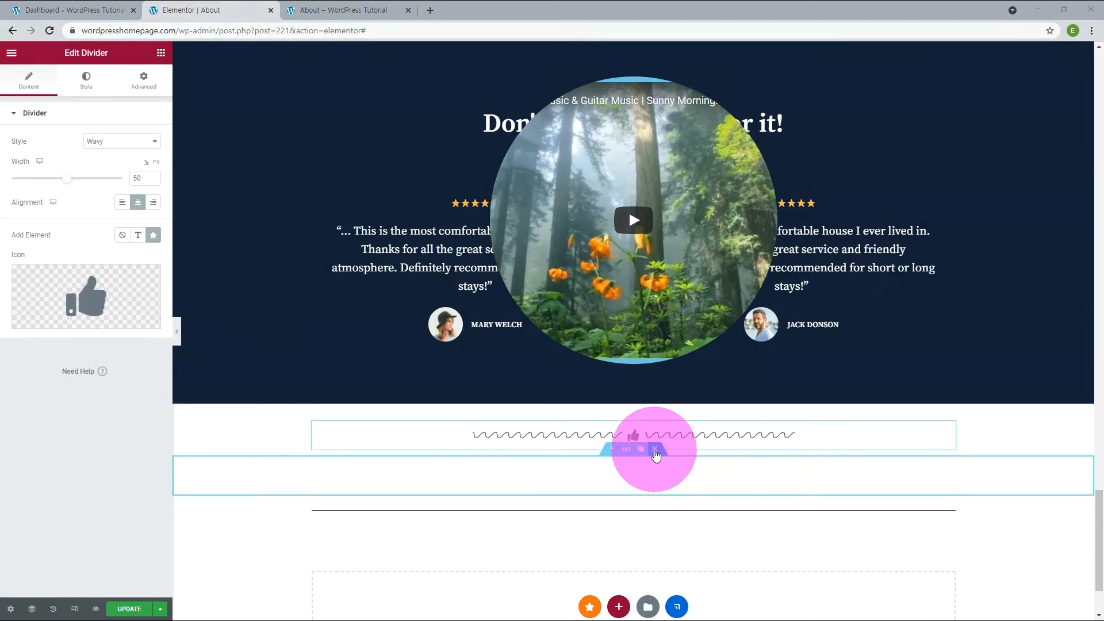
click(627, 452)
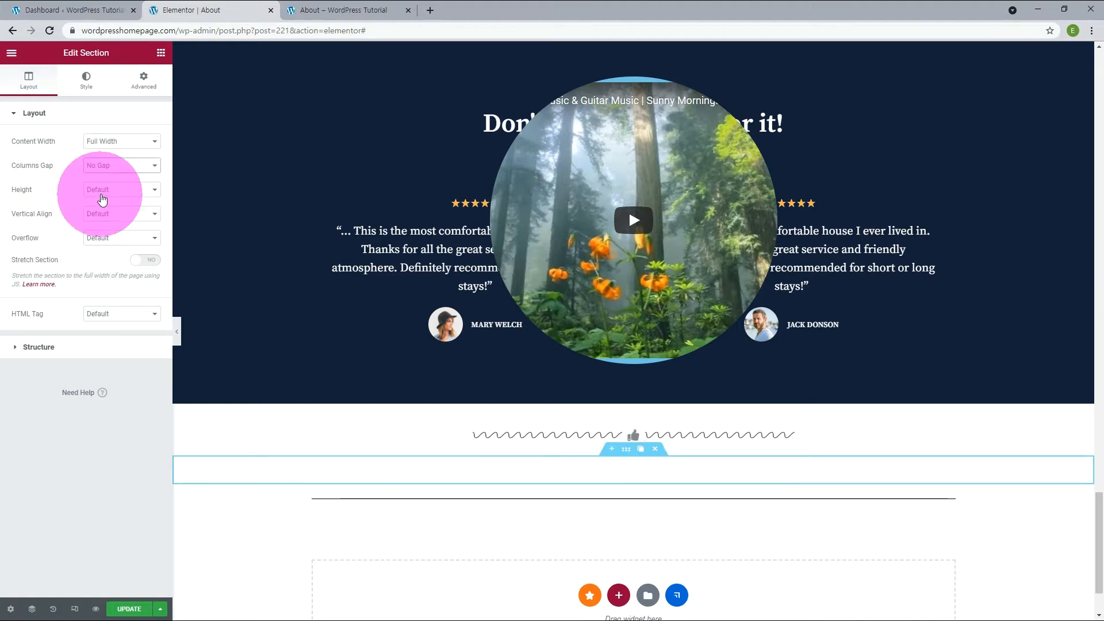
click(101, 191)
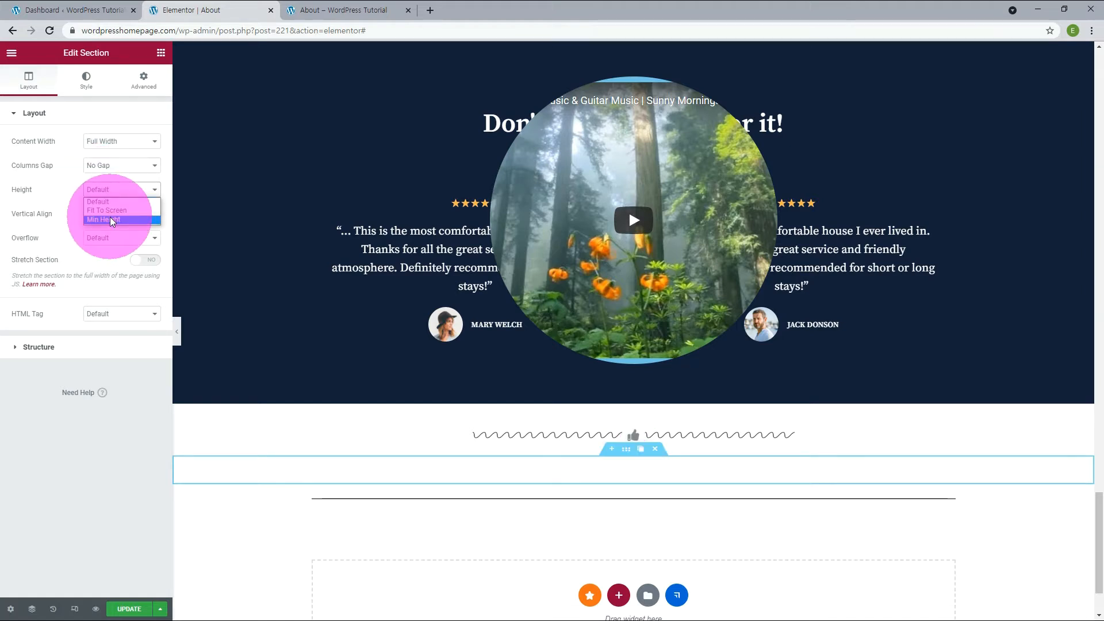
click(111, 221)
scroll(239, 332, down, 2)
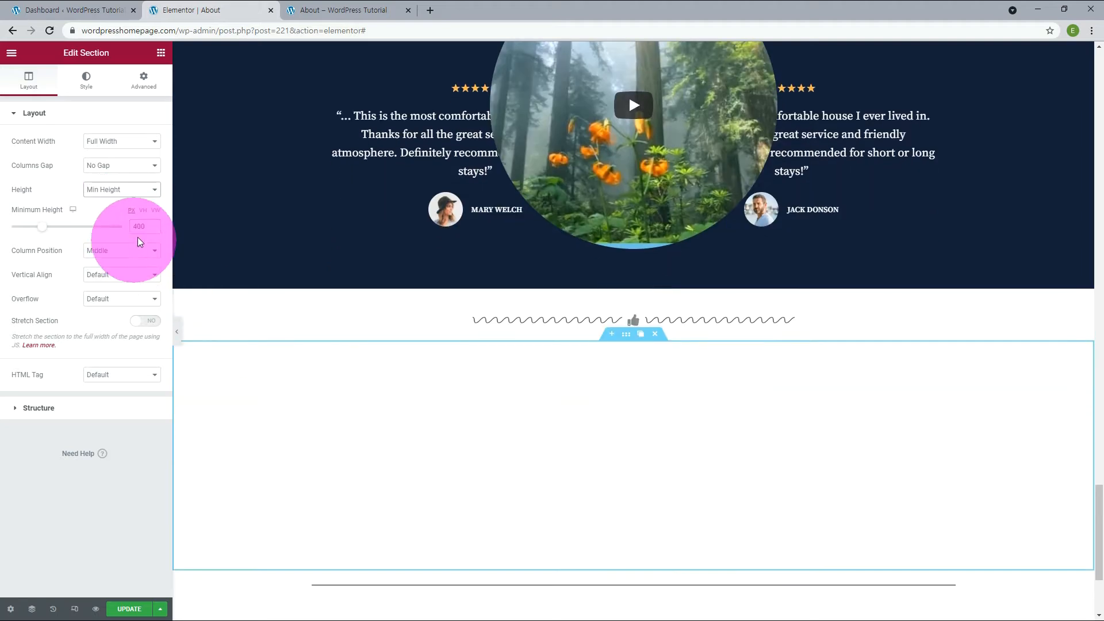
drag(138, 228, 109, 230)
text(2)
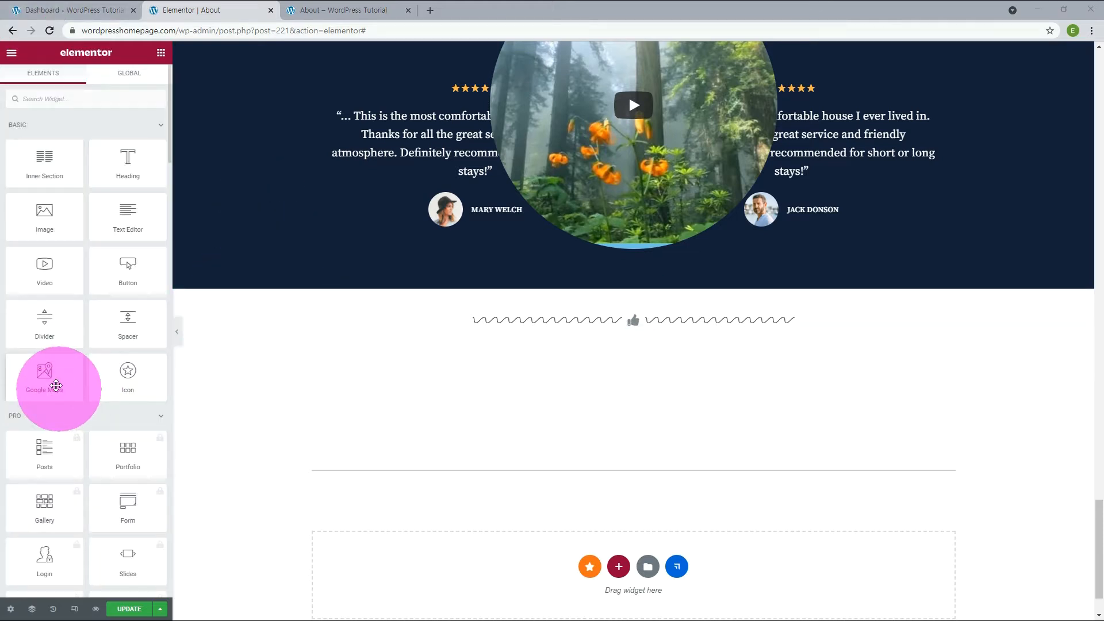
Add a Google Maps widget below the lower divider and Icon widgets in the three middle columns beneath the map.
drag(52, 382, 454, 555)
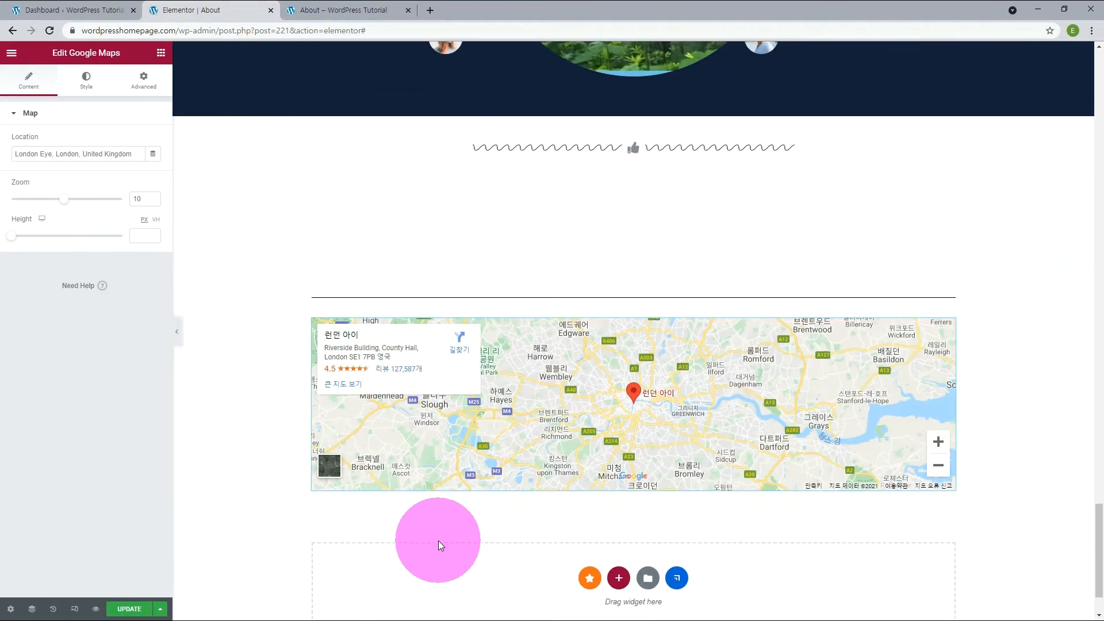
double_click(12, 53)
drag(128, 374, 633, 563)
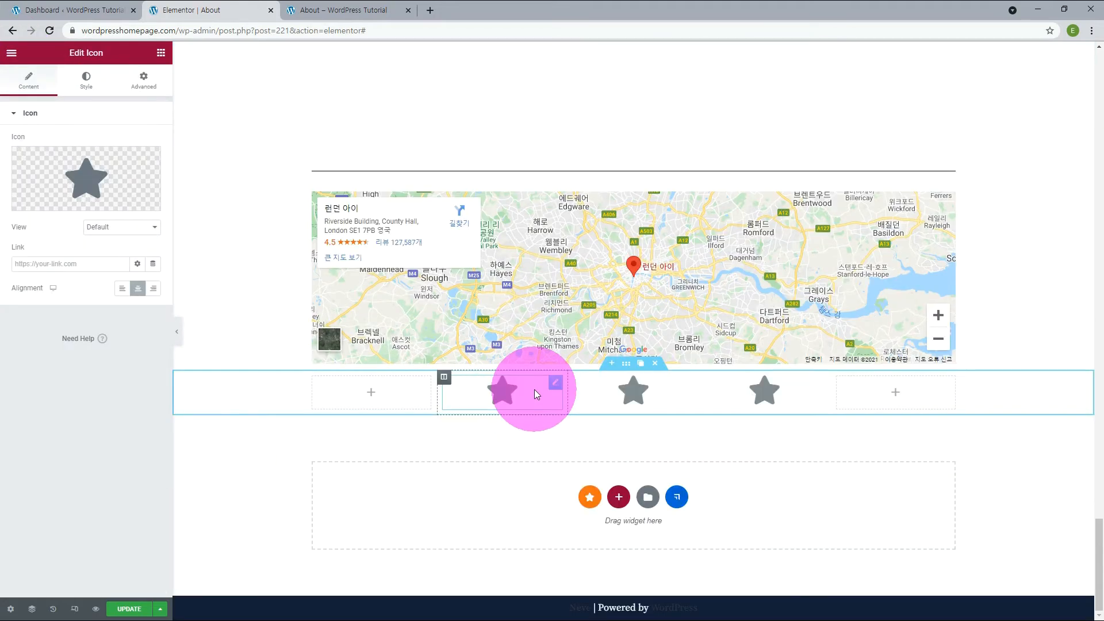
Replace the first star icon with Stamp and the third with Store from the icon library.
click(55, 206)
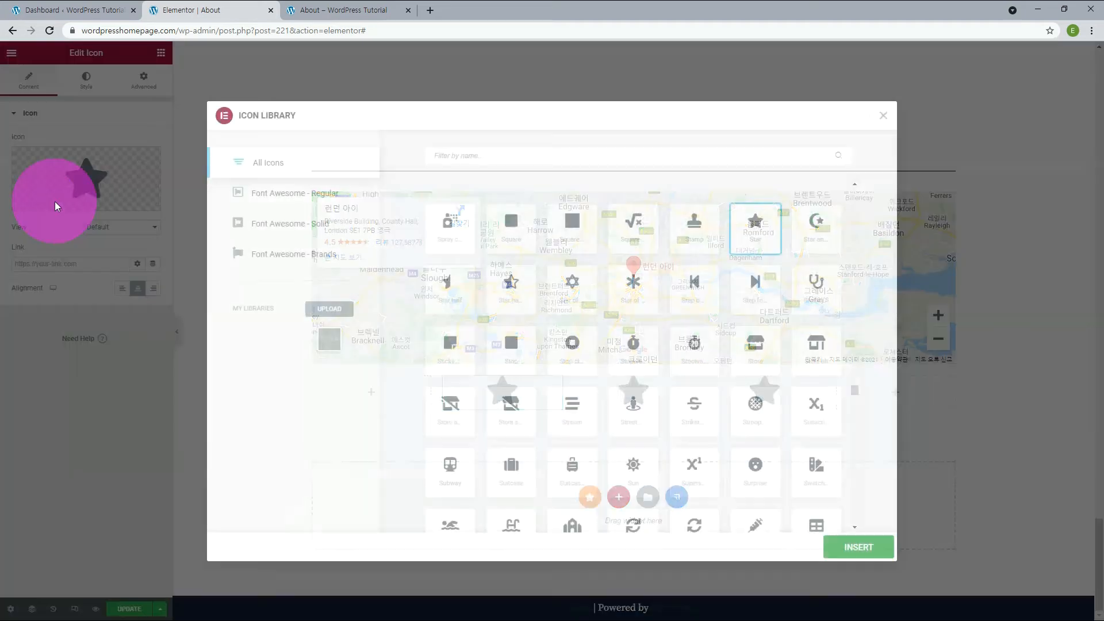
click(693, 229)
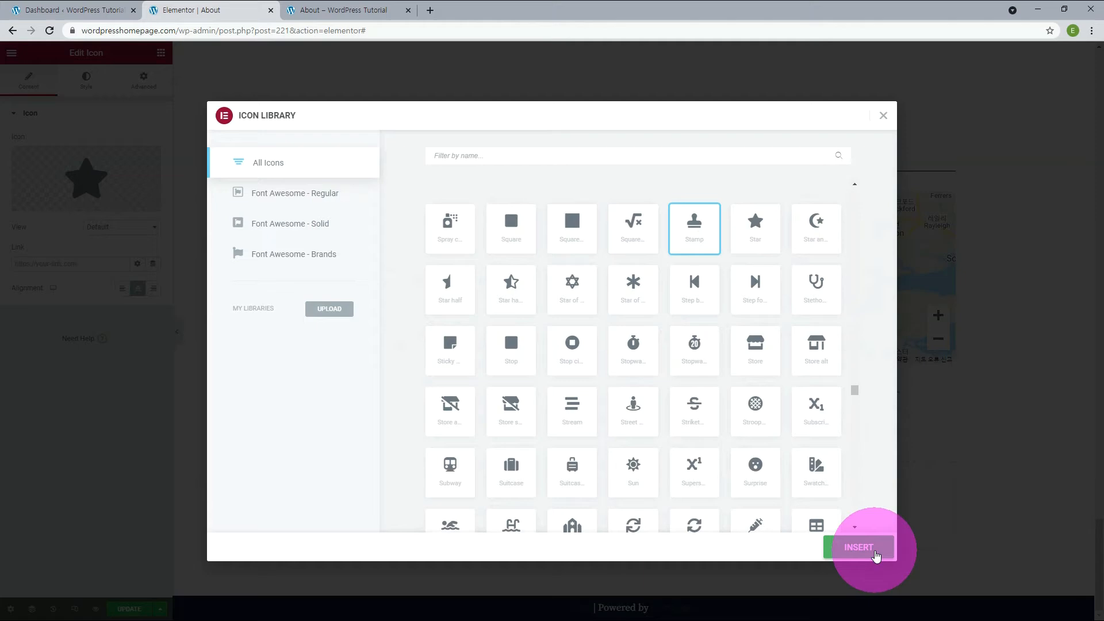
click(874, 548)
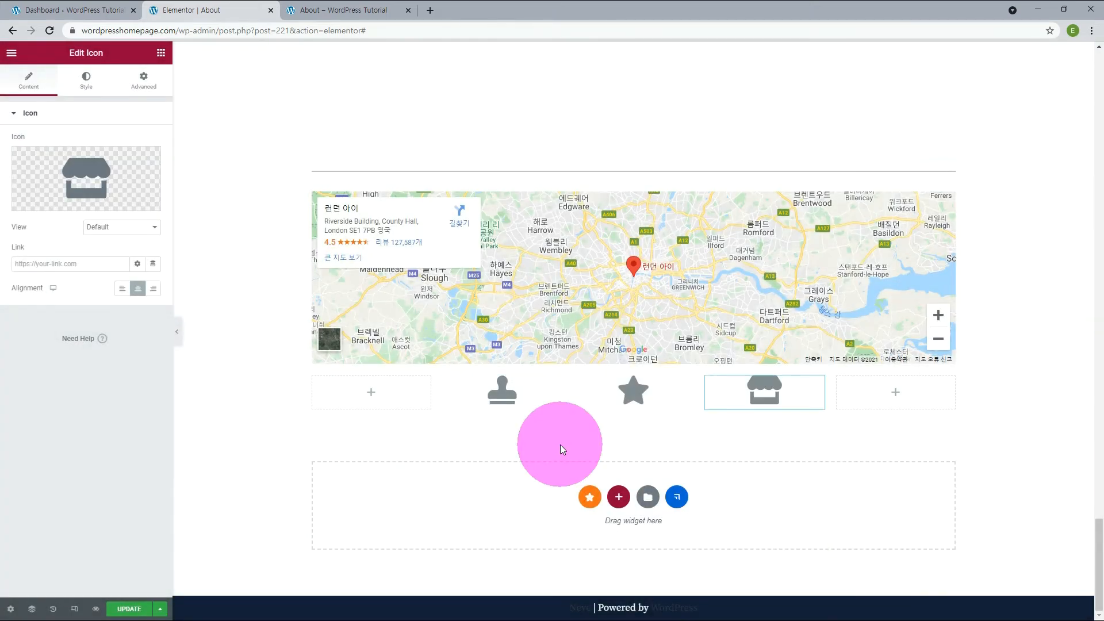
Try the Stacked view on the store icon, and set its view to Framed.
click(119, 229)
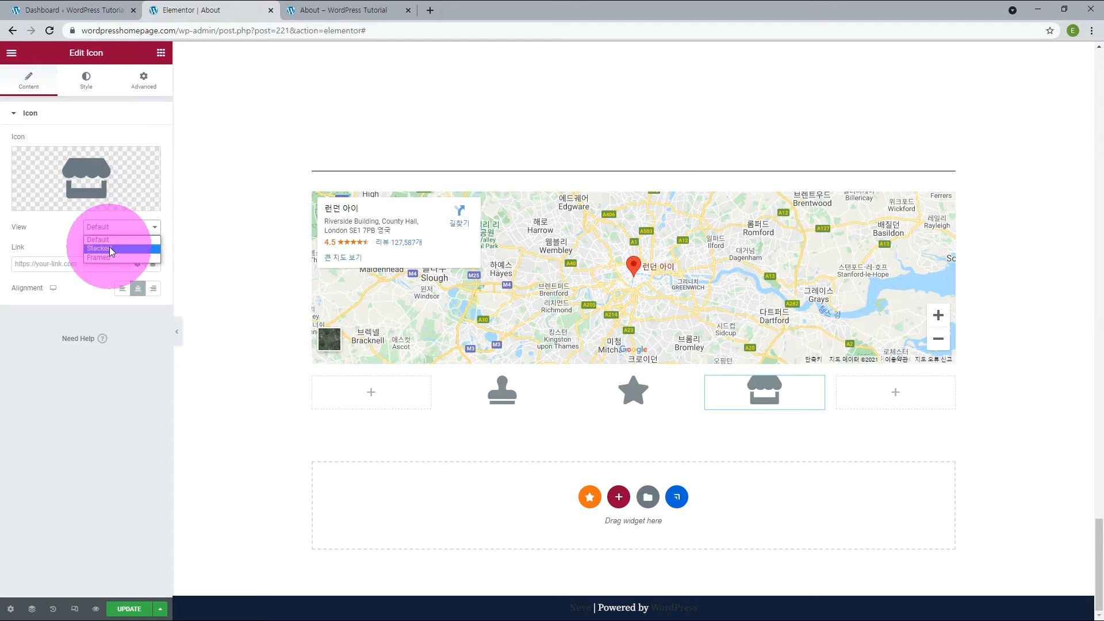
click(111, 248)
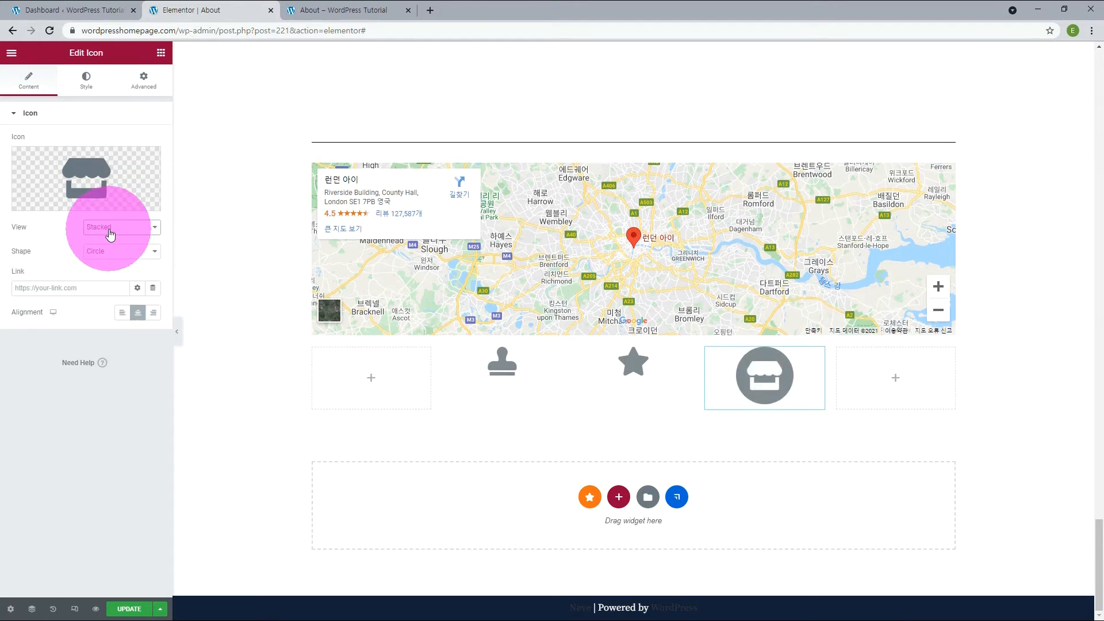
click(111, 228)
click(107, 254)
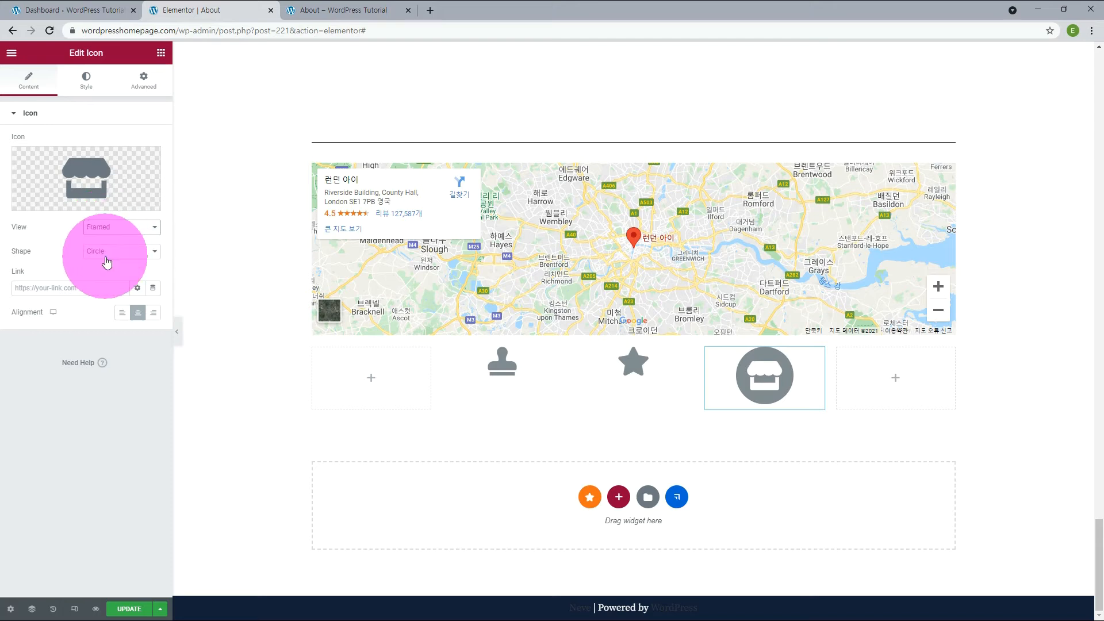
Set the store icon's primary color to the global Neve - Extra Color 2 and its secondary color to a white global color.
click(86, 80)
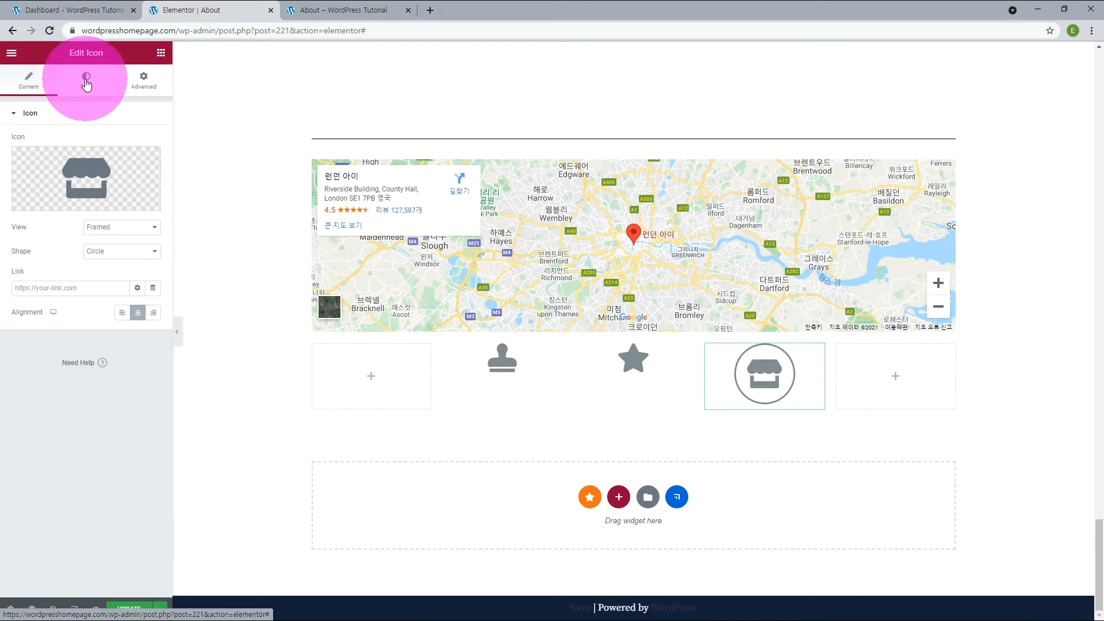
click(138, 165)
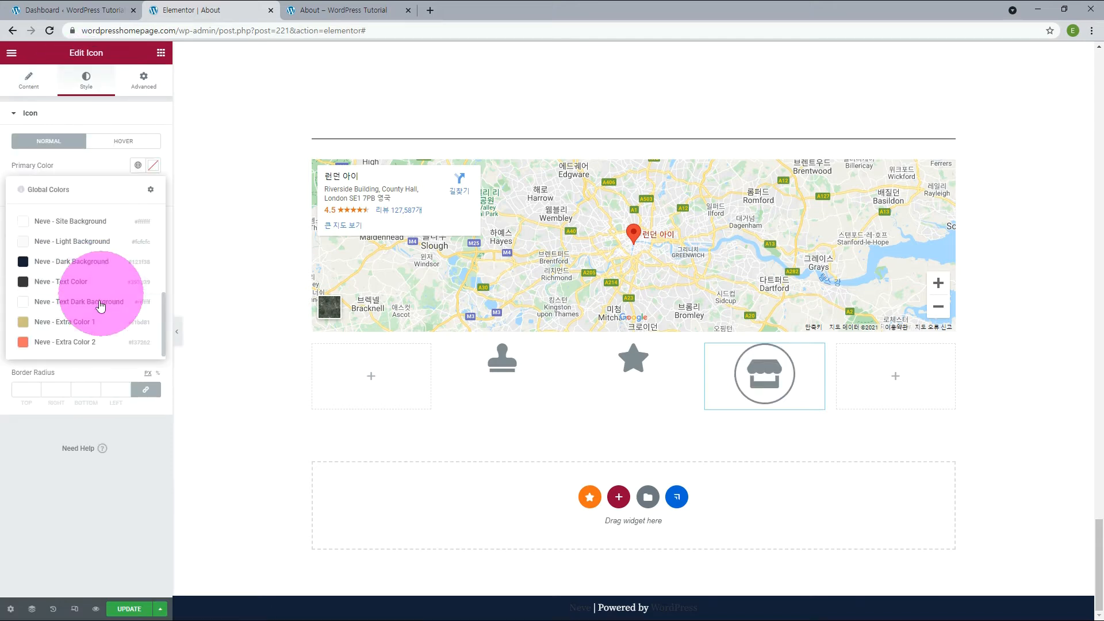
click(78, 342)
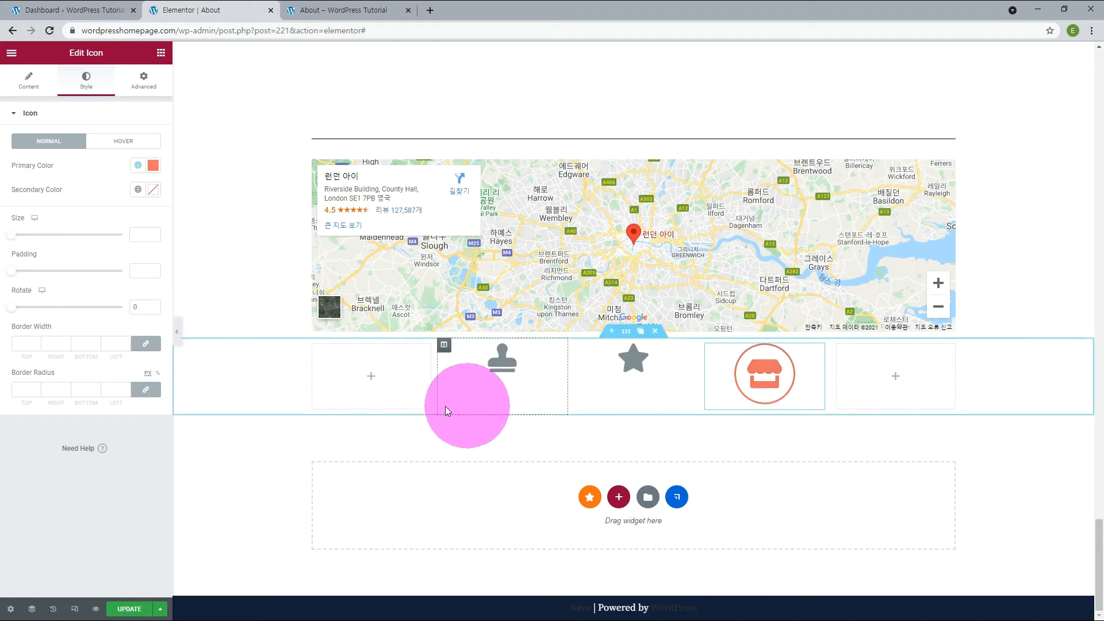
click(137, 189)
click(78, 344)
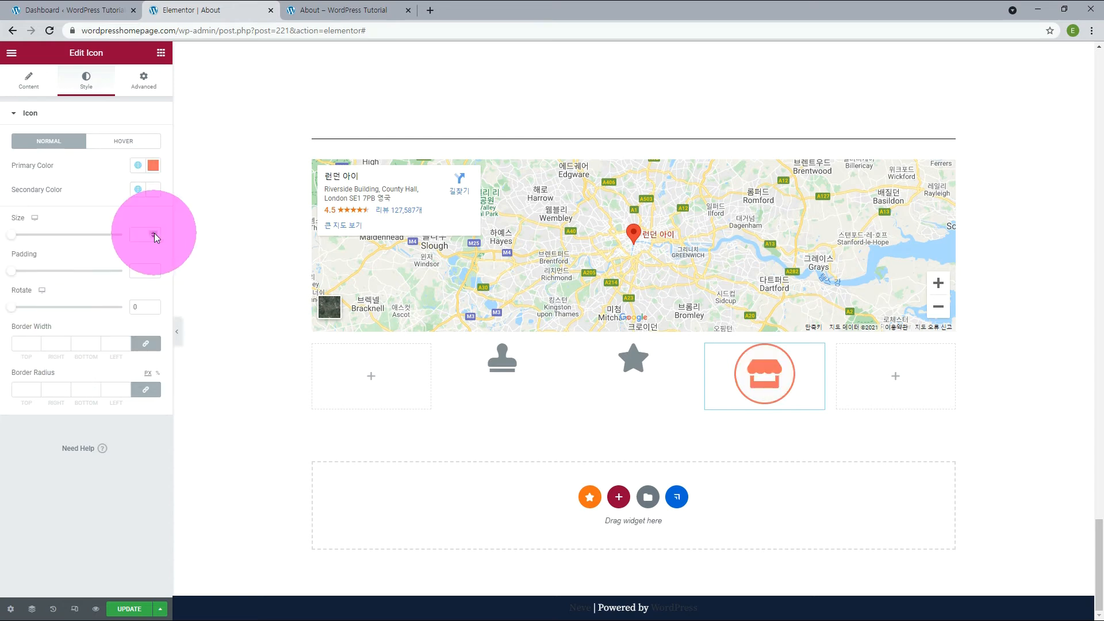
Set the store icon's size to 36 and its rotation to 235.
click(154, 233)
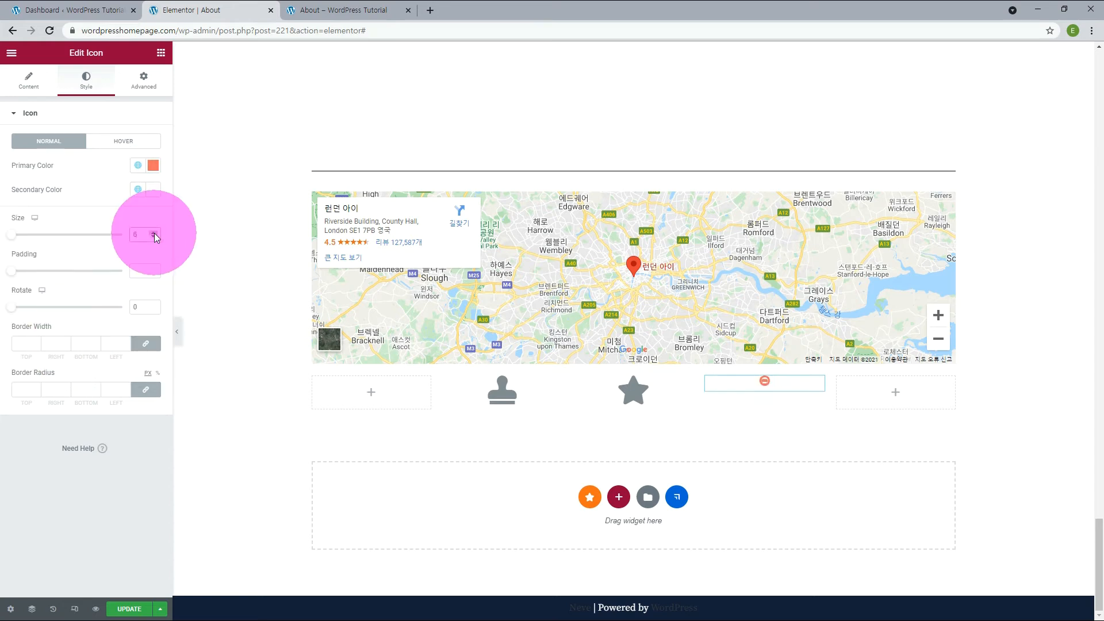
text(2)
key(BackSpace)
text(3)
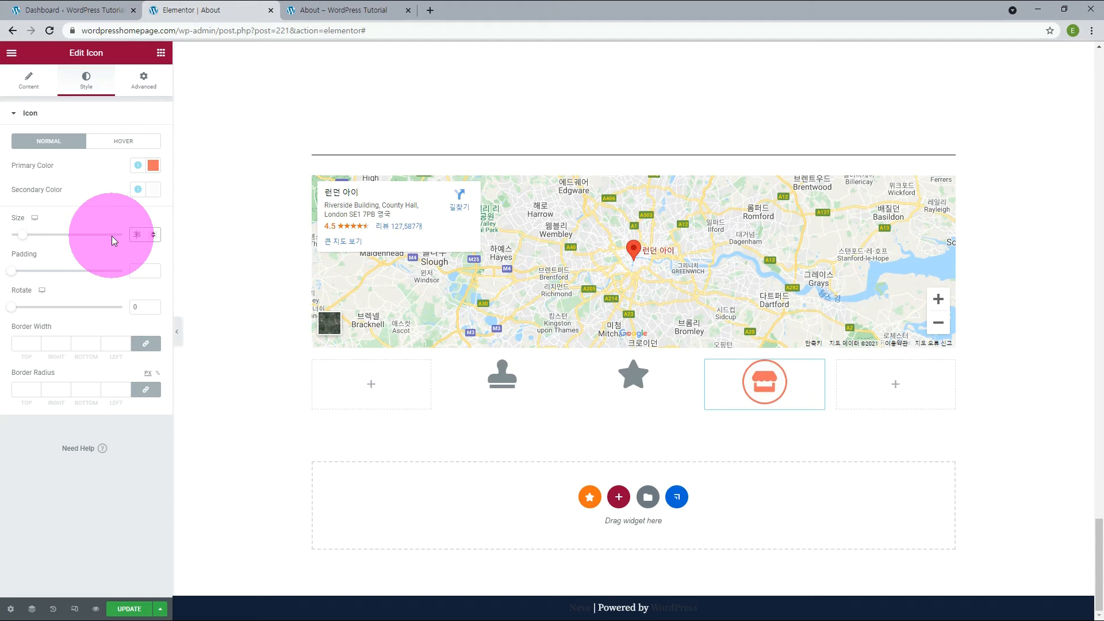
click(7, 305)
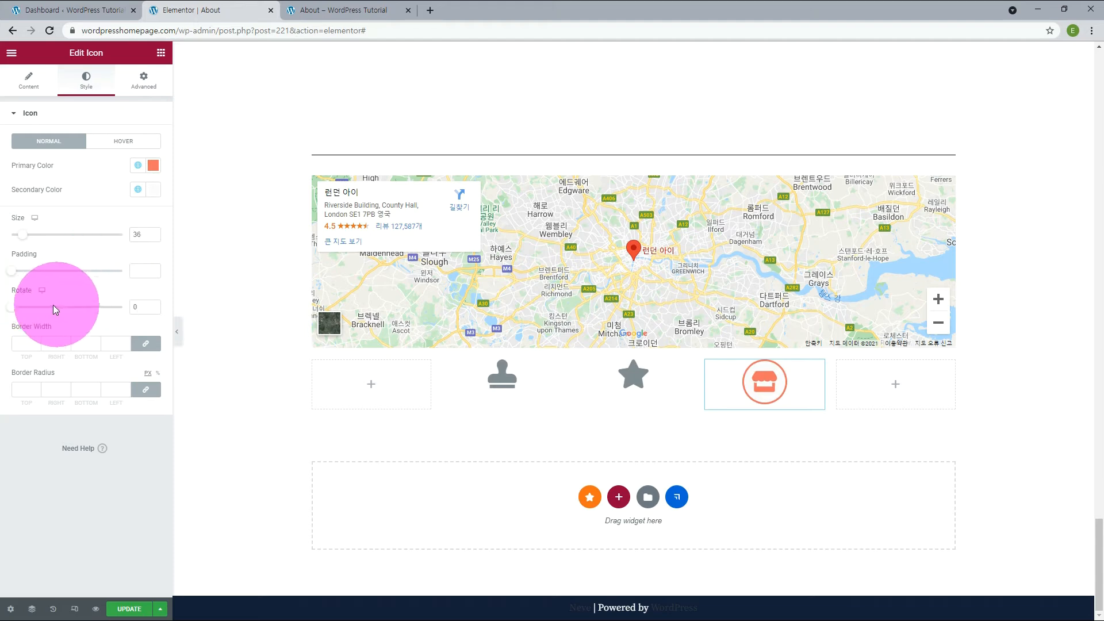
drag(13, 311, 84, 310)
Set the store icon's border width to 16 on all sides.
click(125, 343)
text(2)
click(125, 342)
click(125, 341)
click(125, 342)
Try border radii of 50 and 5 on the store icon, and set the radius of all corners to 1.
click(30, 390)
text(50)
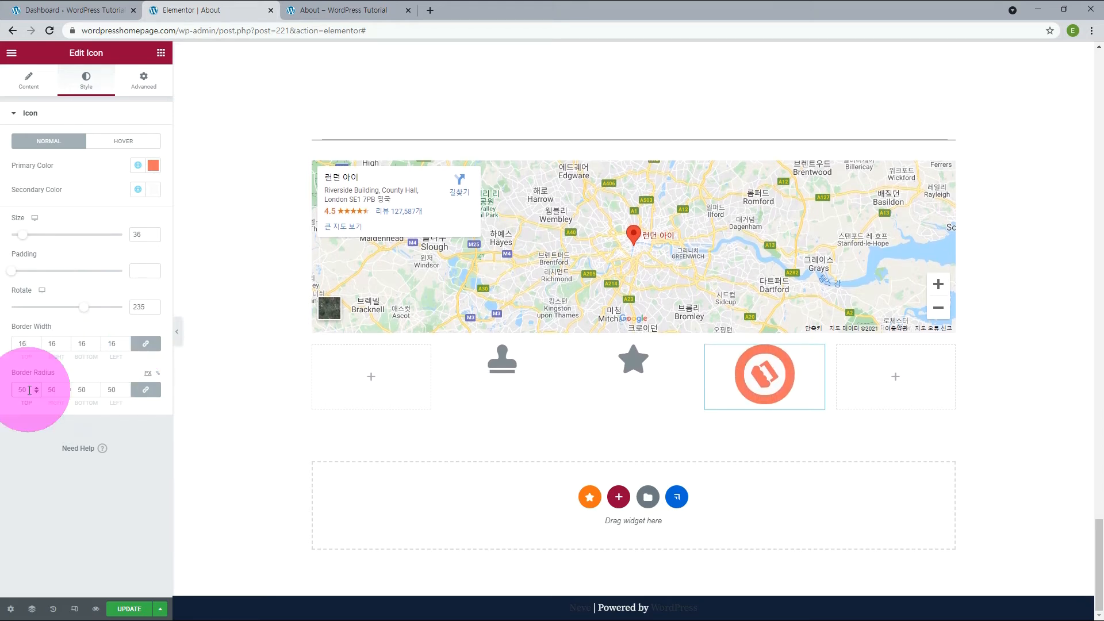
key(BackSpace)
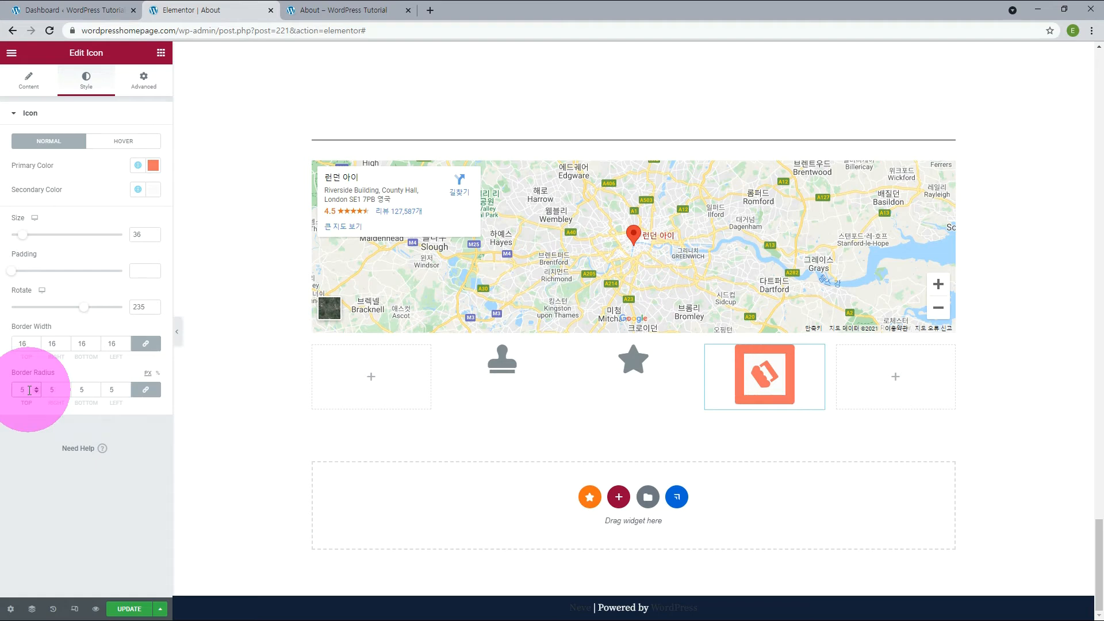
key(BackSpace)
text(1)
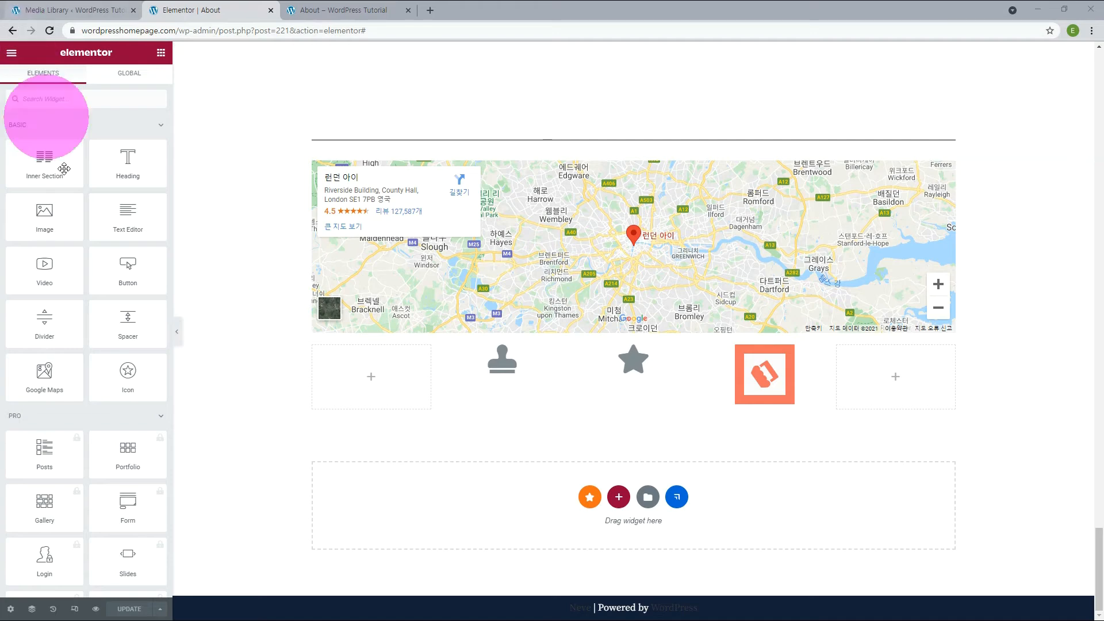
Browse the Pro, General, Site and WooCommerce widget categories, leaving only General expanded among them.
scroll(106, 373, down, 1)
scroll(105, 373, down, 2)
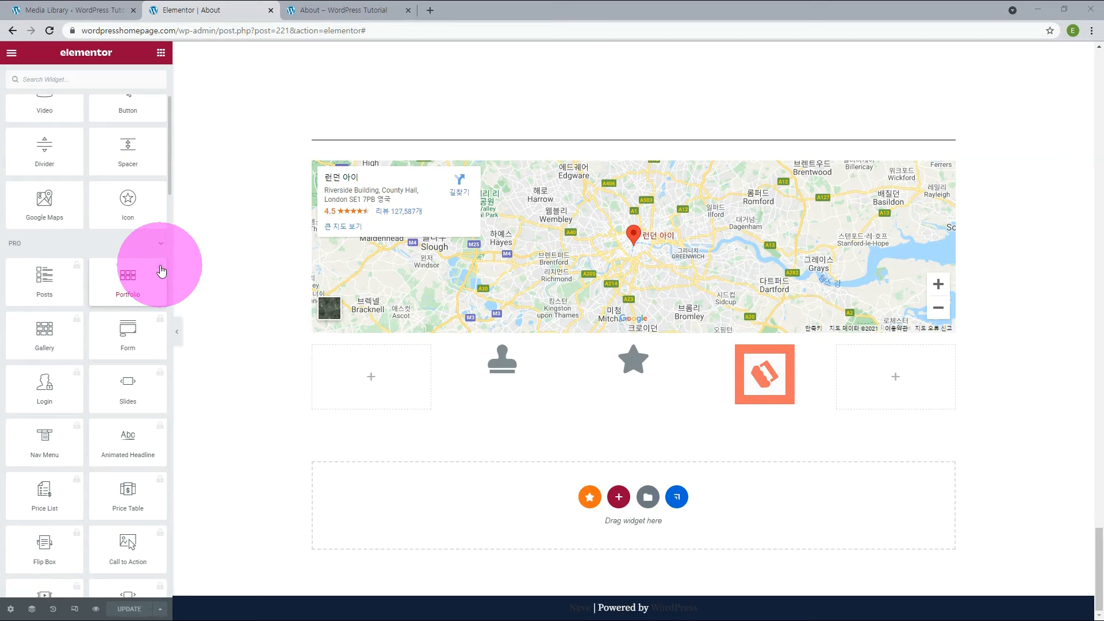
click(162, 246)
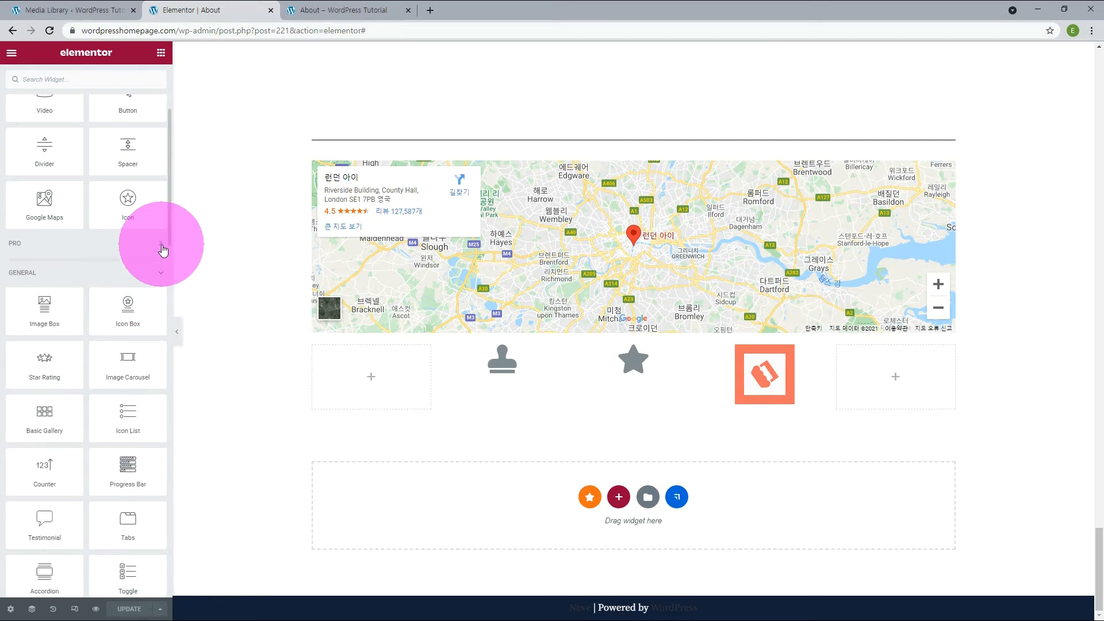
click(161, 273)
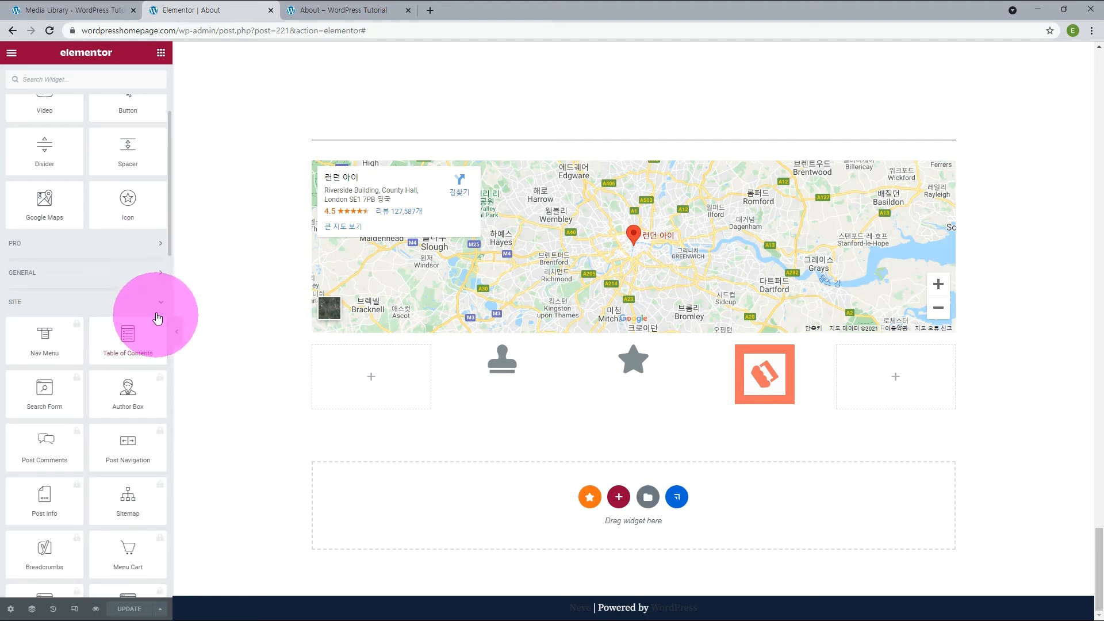
click(160, 304)
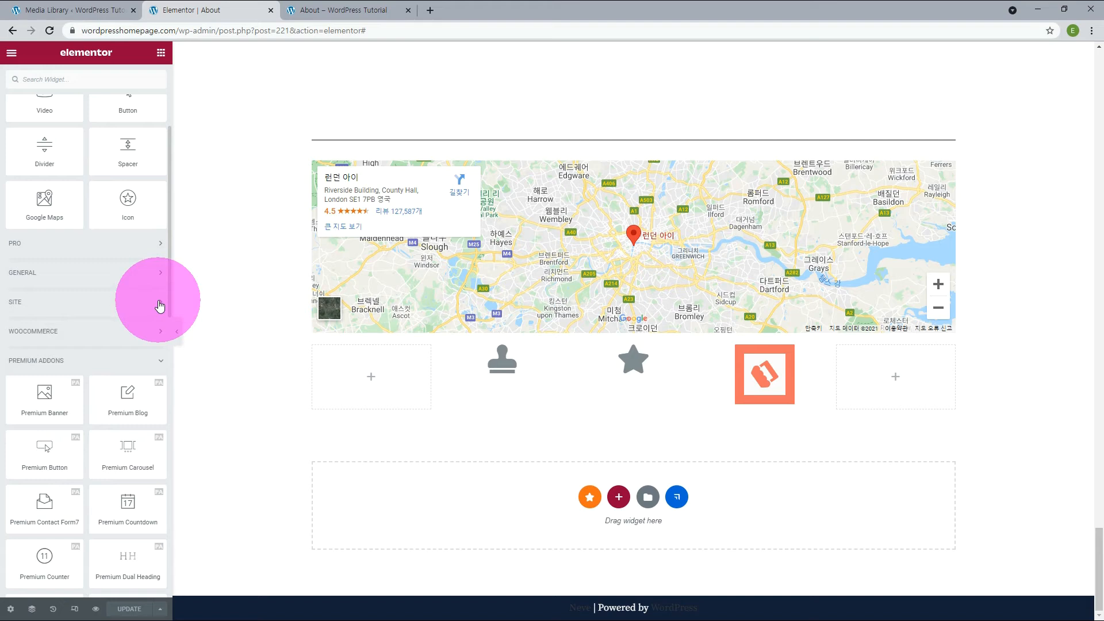
click(159, 332)
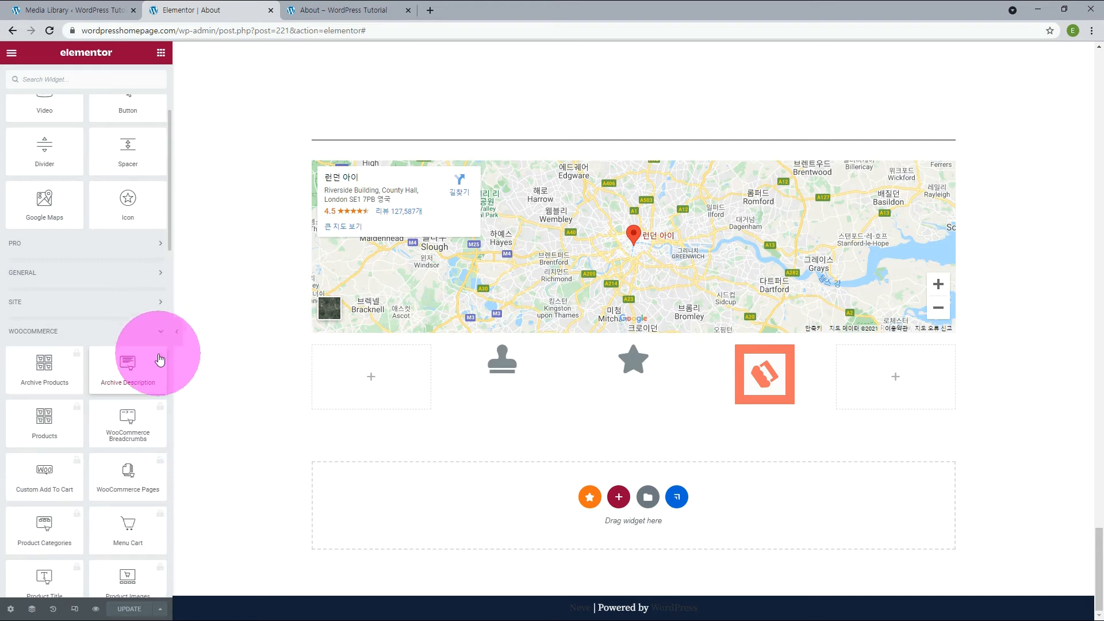
click(160, 333)
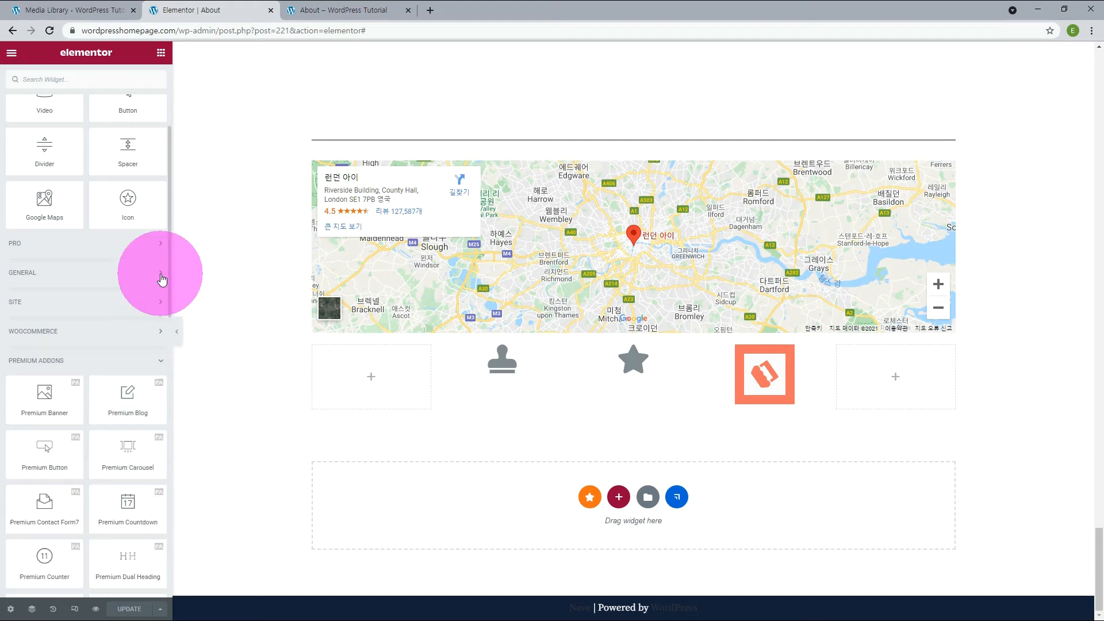
click(161, 273)
scroll(161, 276, down, 2)
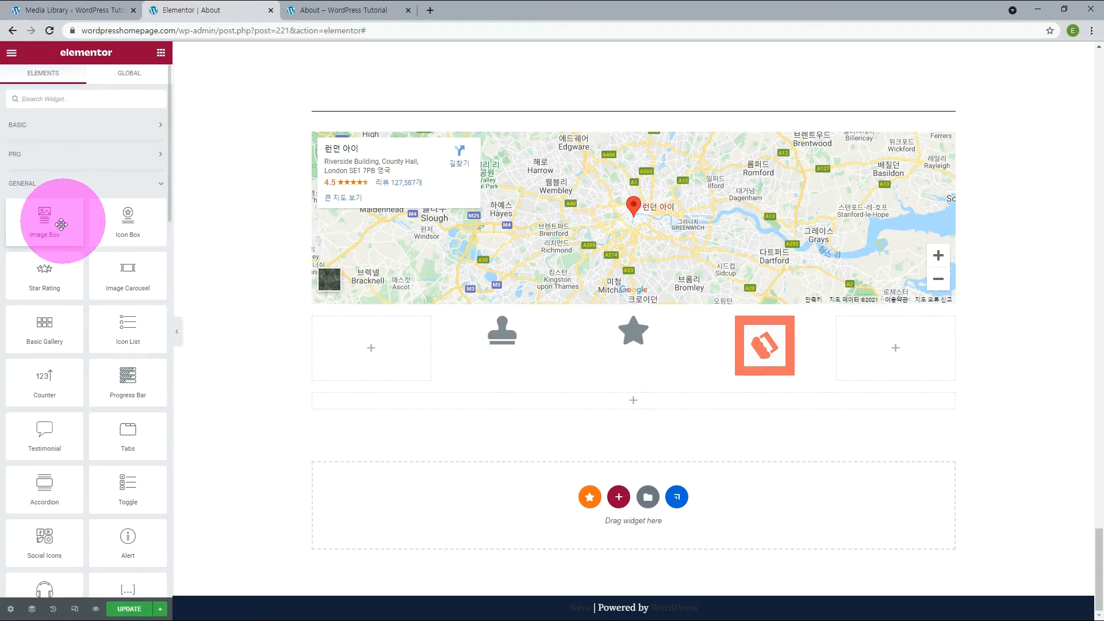
Add an Image Box widget below the icon row with sun-rise-sea-banner.jpg as its image and the image size set to Custom.
drag(61, 224, 592, 406)
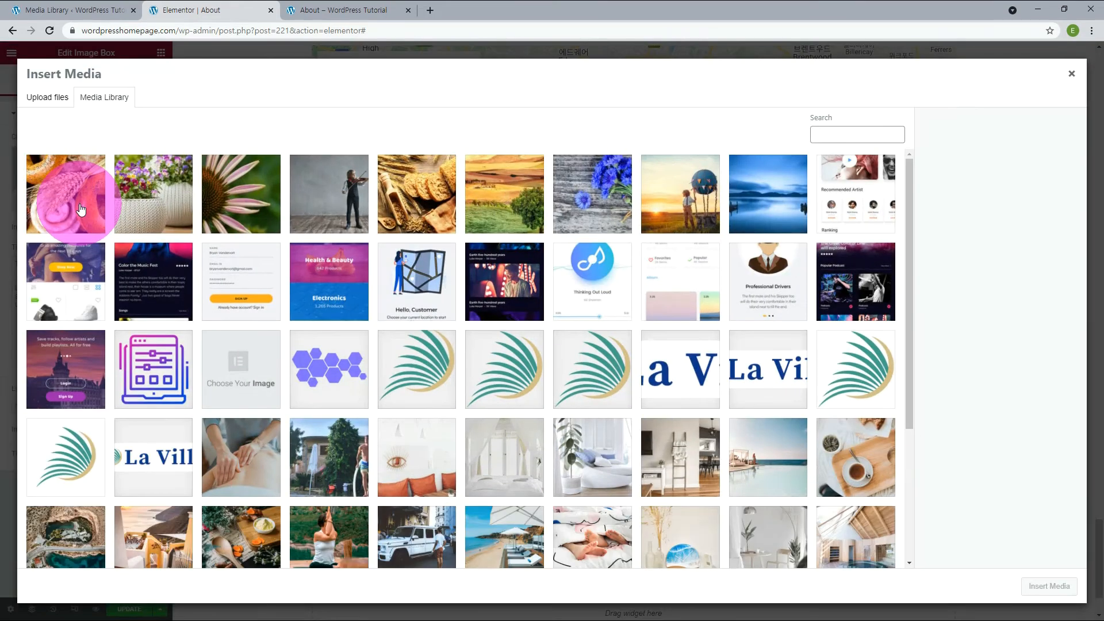
click(761, 197)
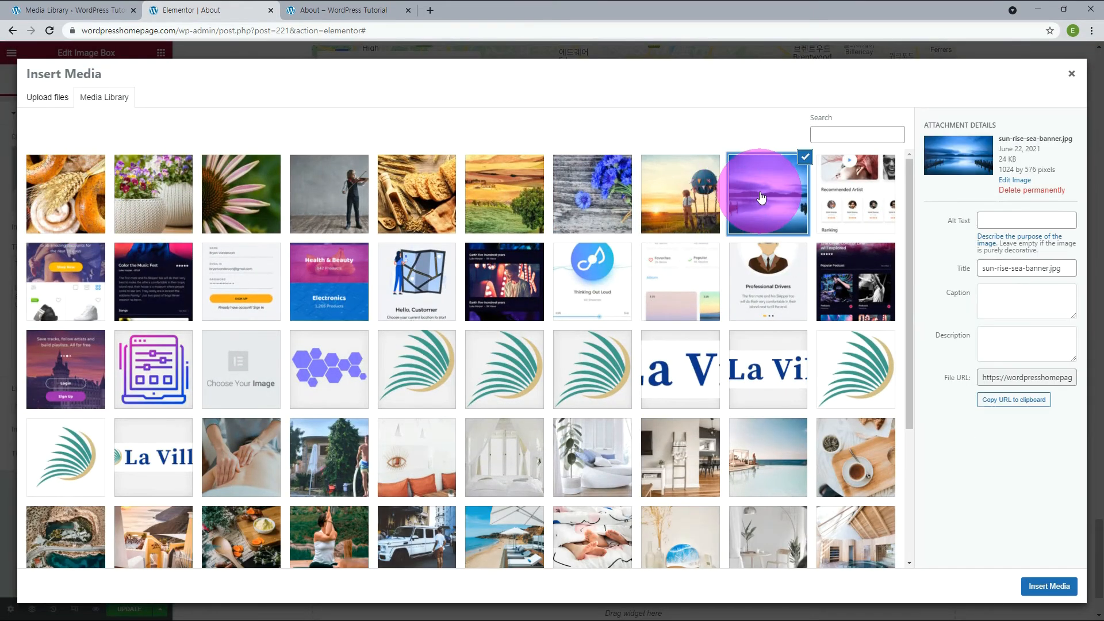
click(1049, 586)
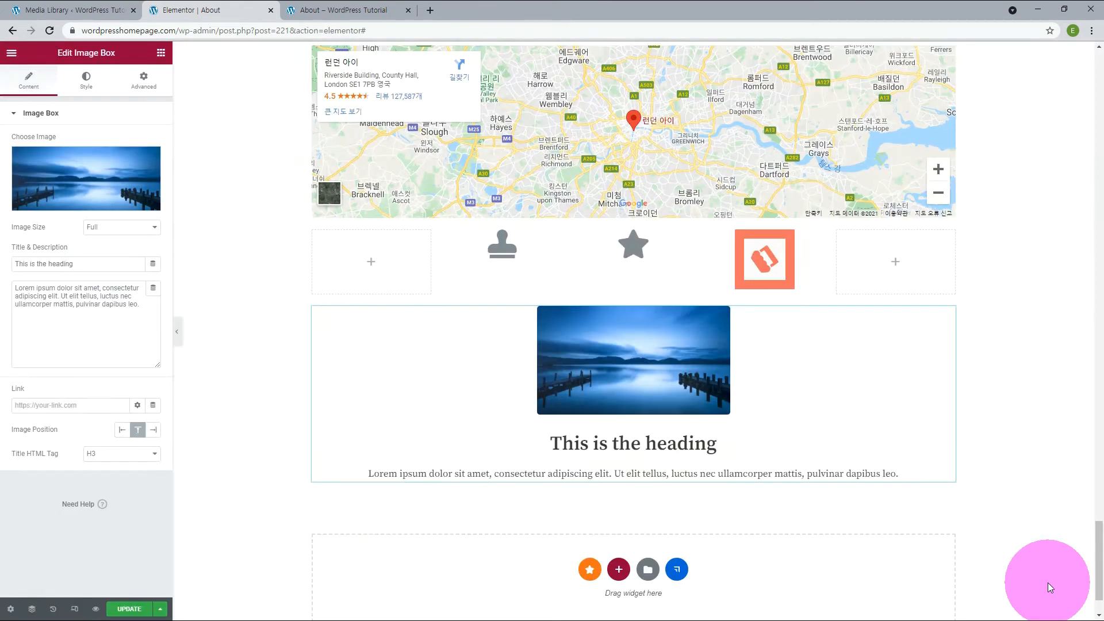
click(128, 229)
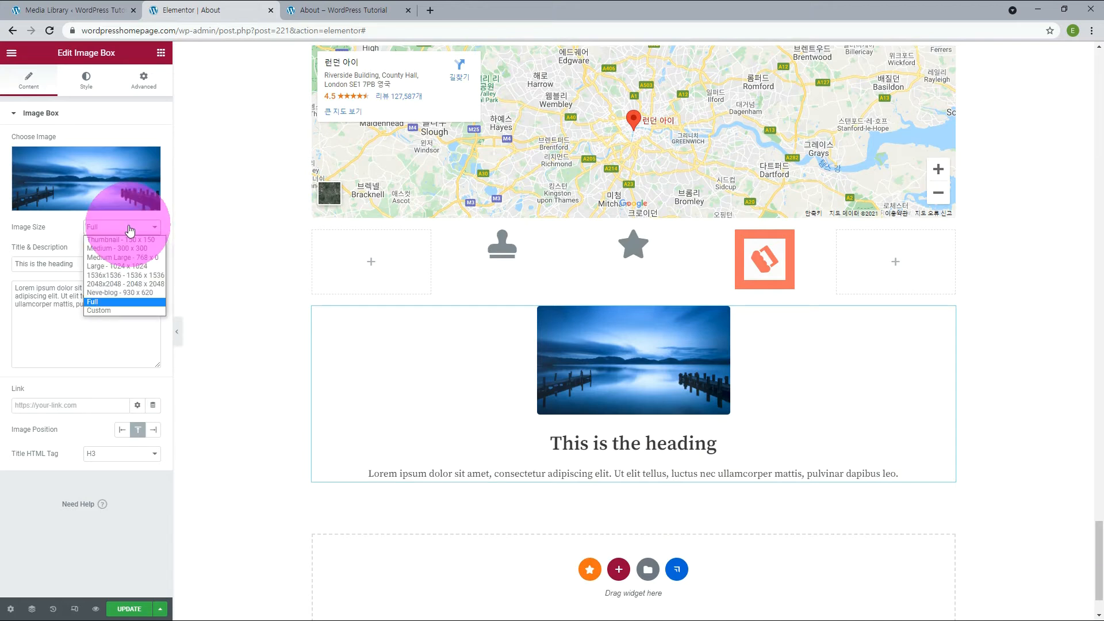
click(108, 311)
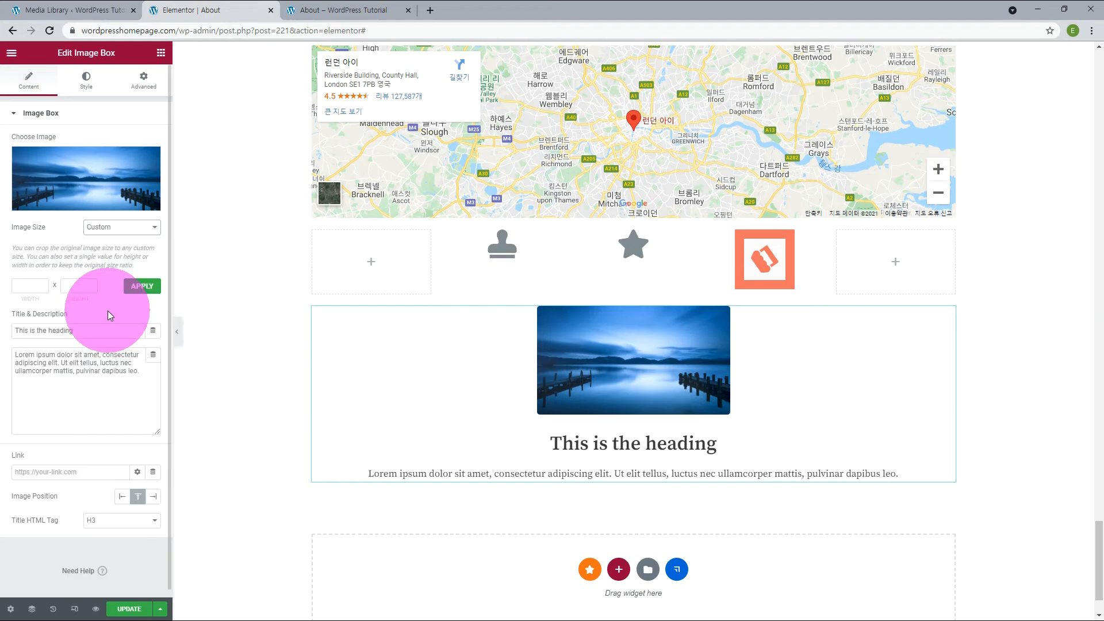
Try a custom size of 1920 x 768 for the image box picture, and set its image size to Full.
text(1920)
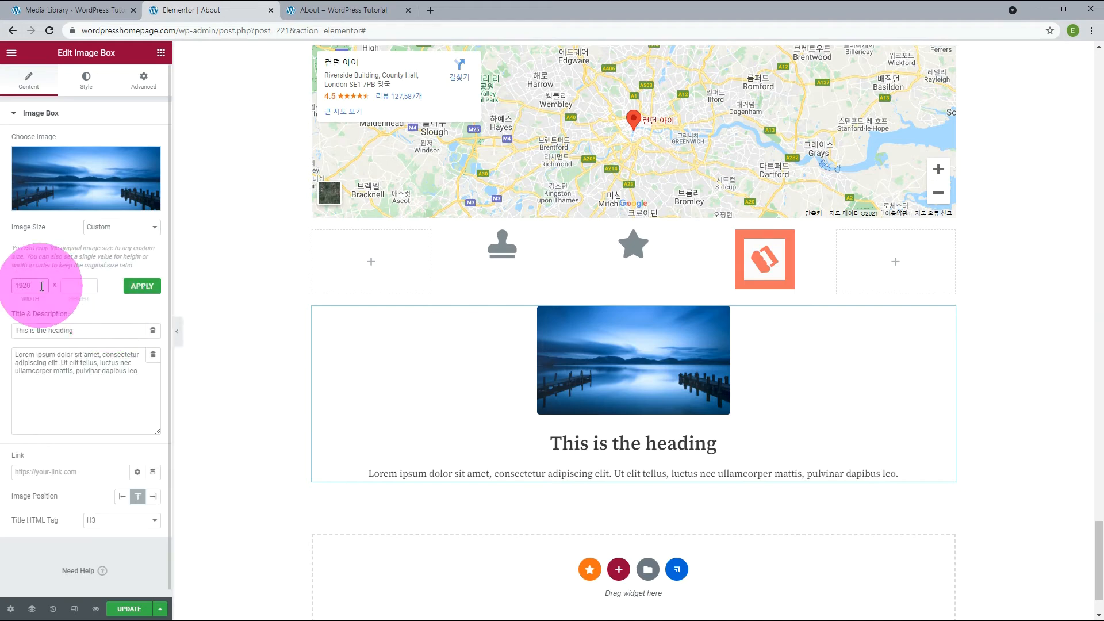
click(87, 284)
text(7)
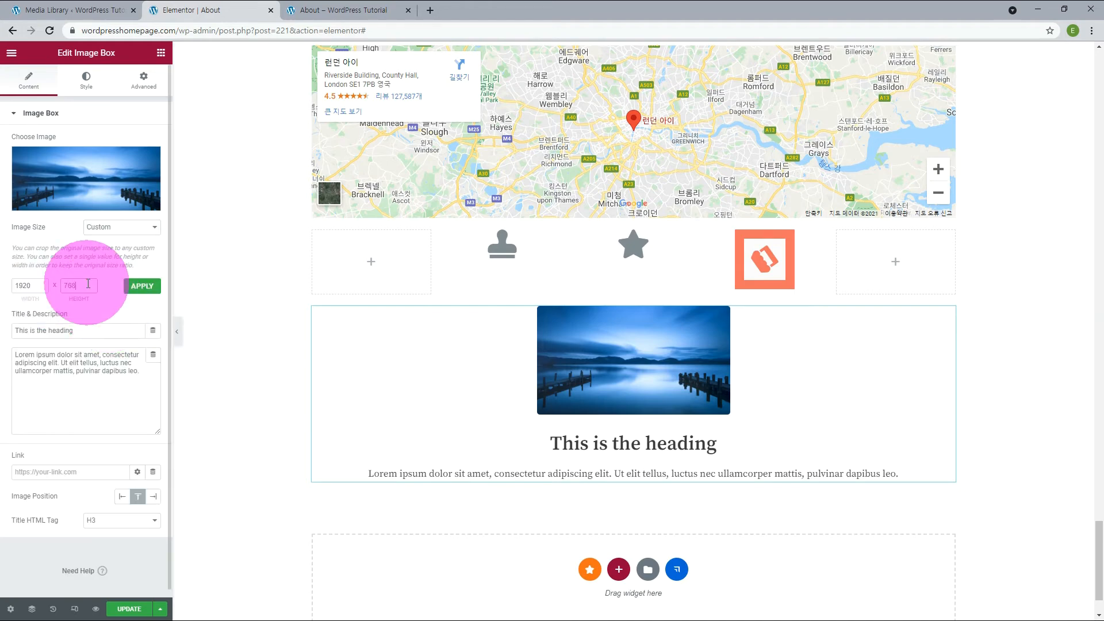
text(68)
click(138, 287)
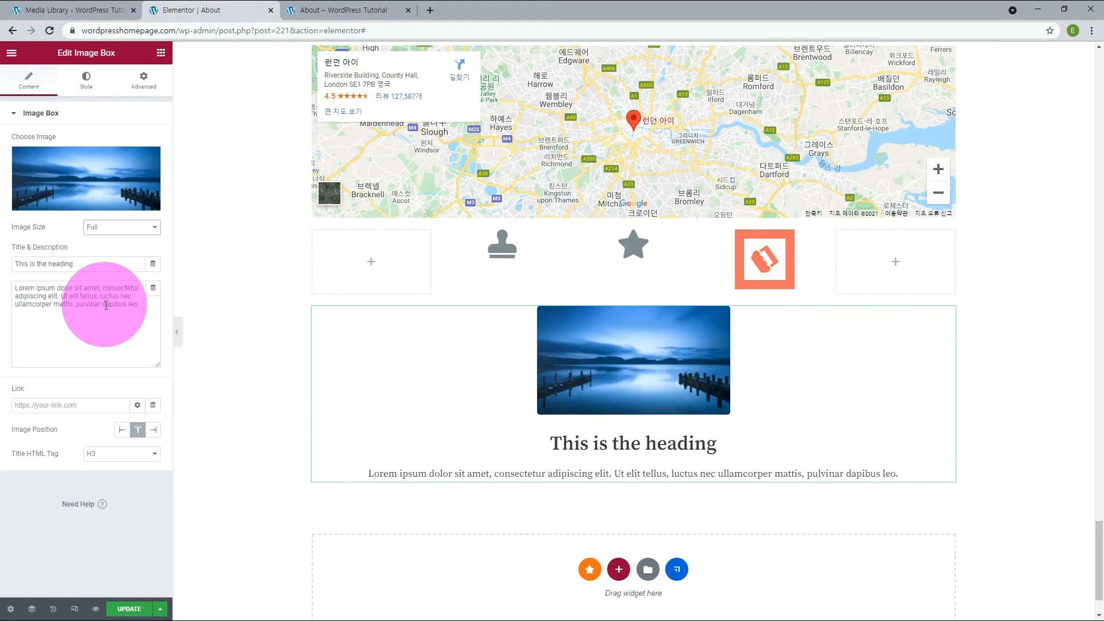
Try the Left and Right image positions for the image box, and return the image to the position above the heading.
click(122, 431)
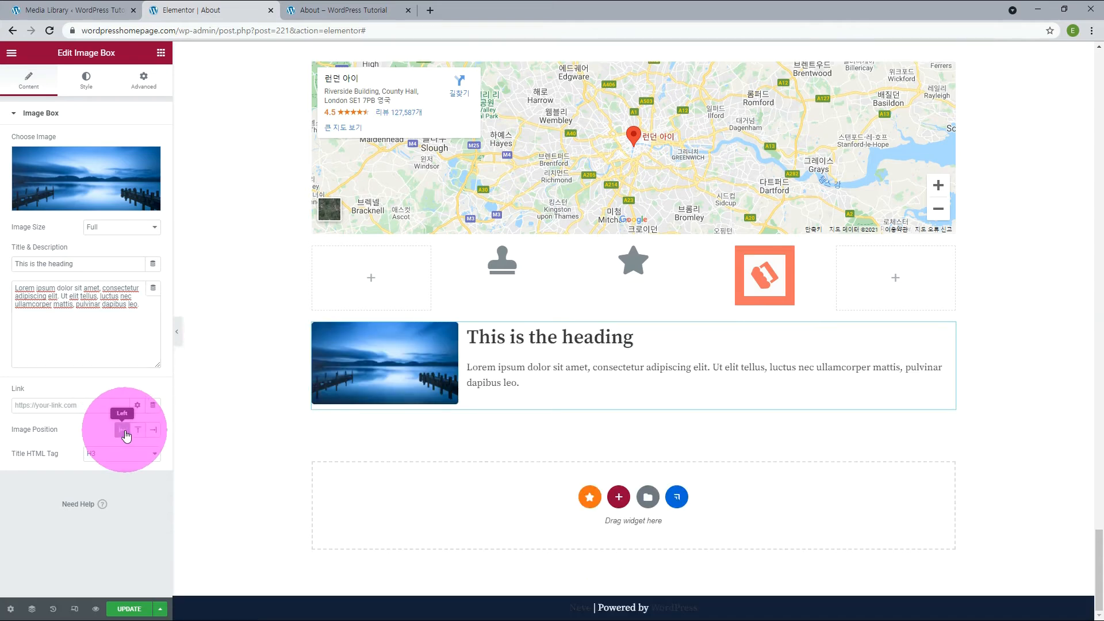
click(154, 430)
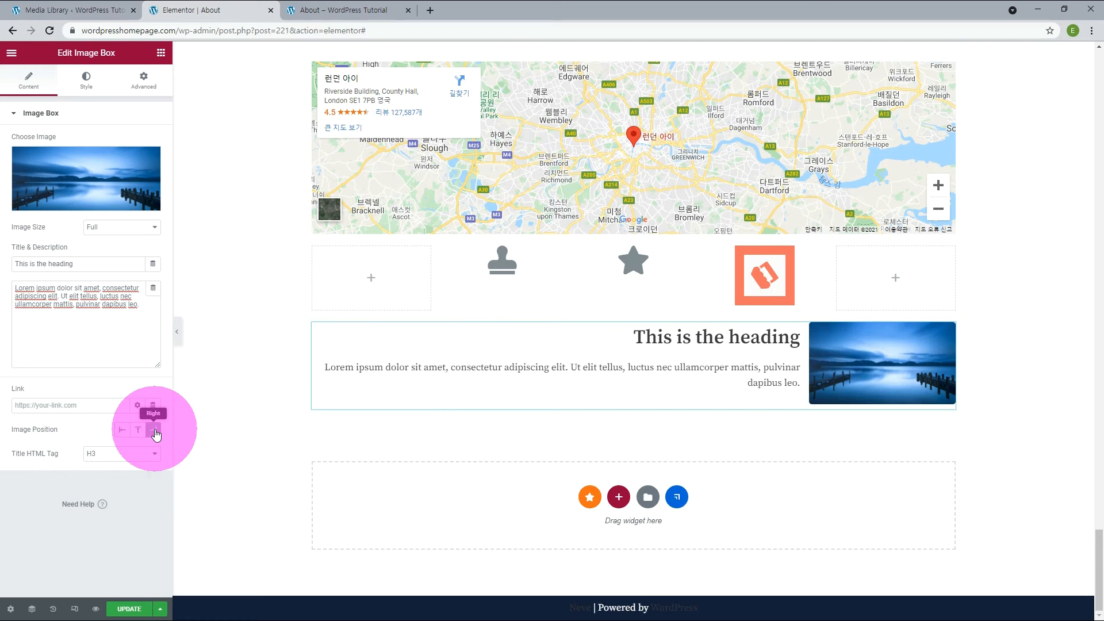
click(138, 431)
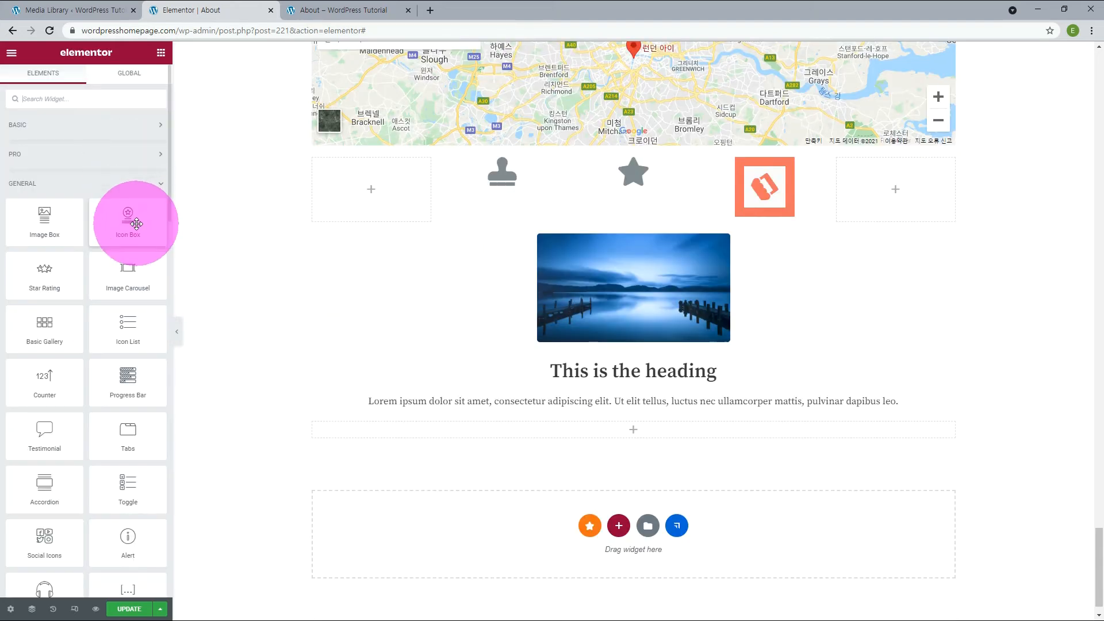
Add an Icon Box widget below the image box and a Star Rating widget below the icon box.
drag(127, 219, 635, 439)
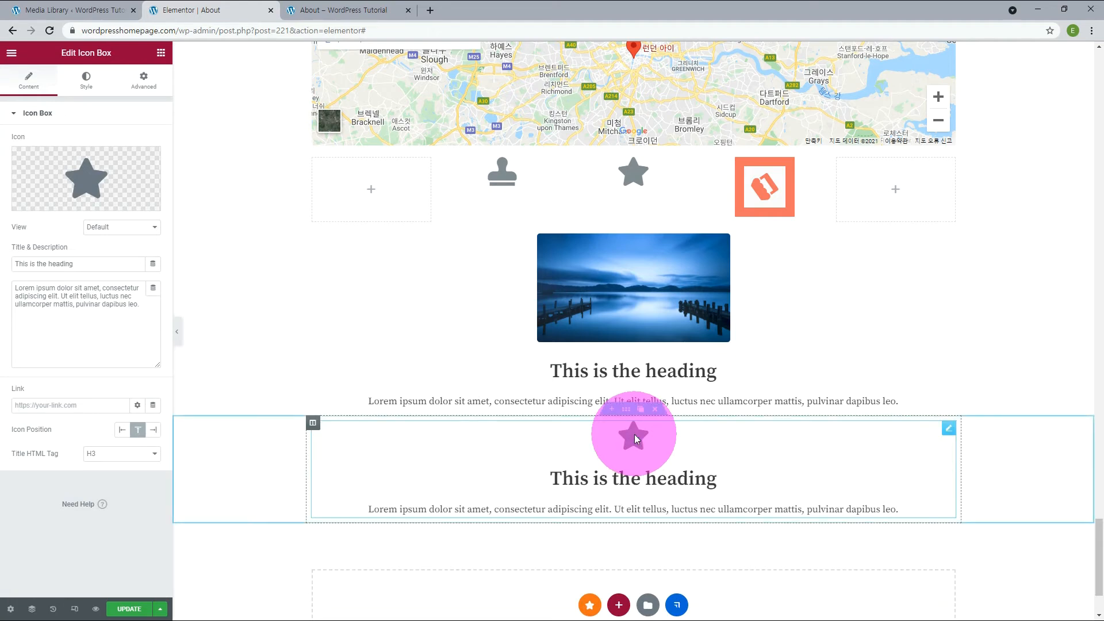
drag(49, 274, 604, 587)
scroll(741, 510, down, 2)
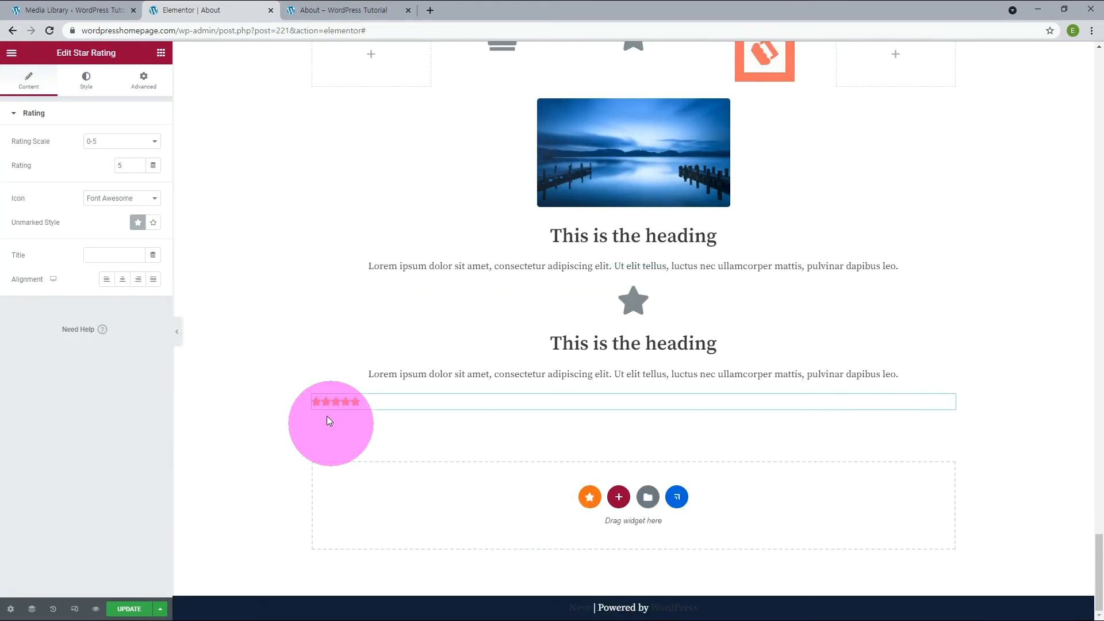
Set the star rating's scale to 0-10 and its rating to 7.
click(155, 144)
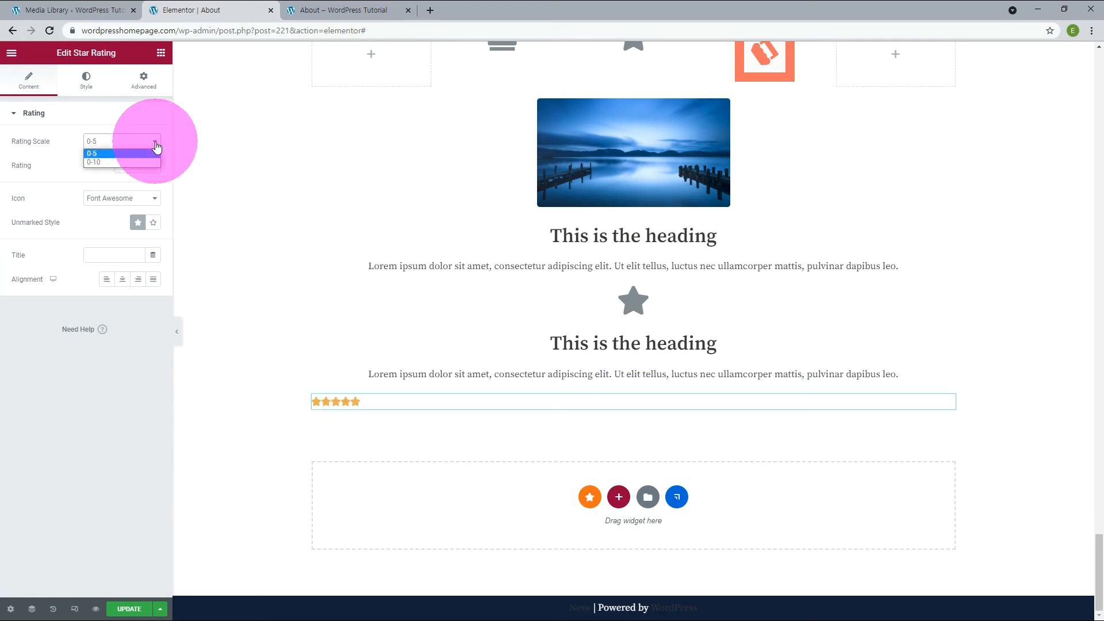
click(138, 161)
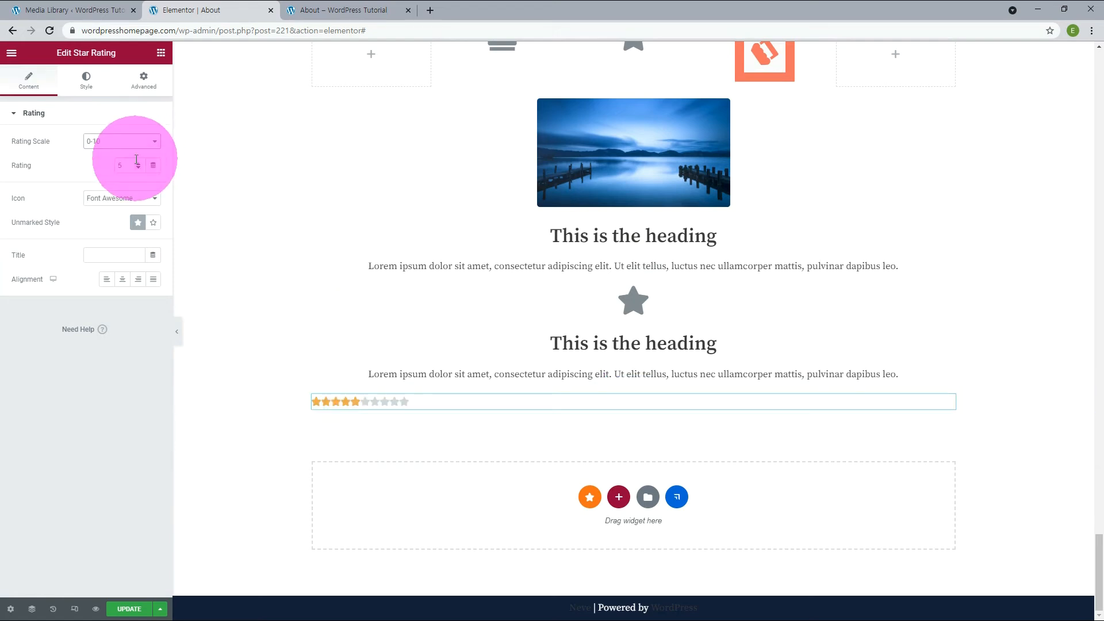
click(347, 420)
Try Unicode icons for the star rating, and switch back to Font Awesome.
click(137, 197)
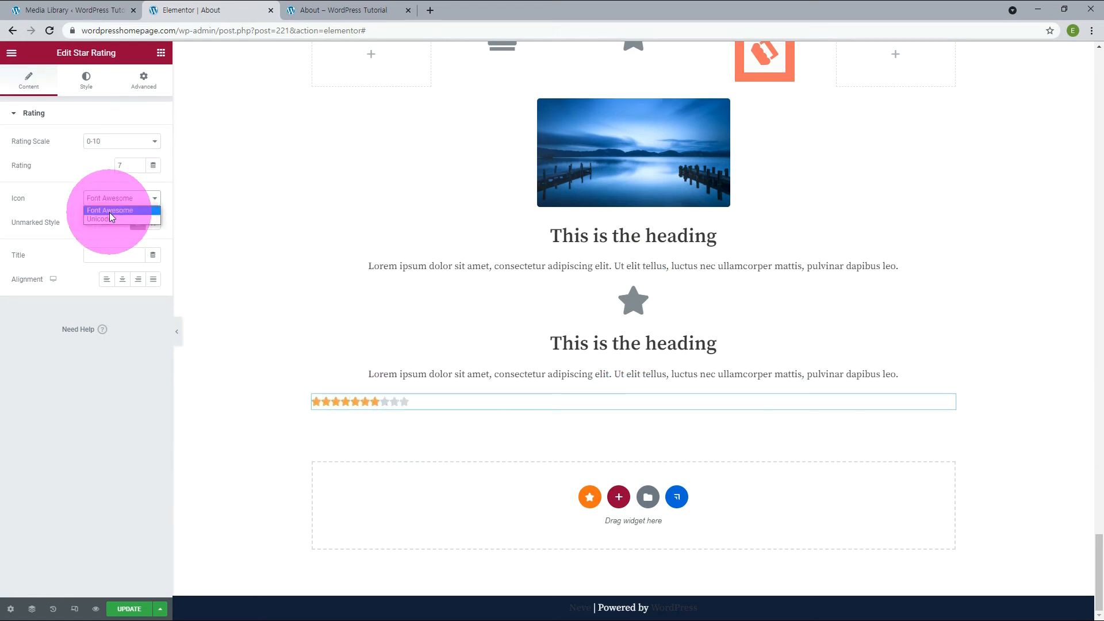
click(104, 219)
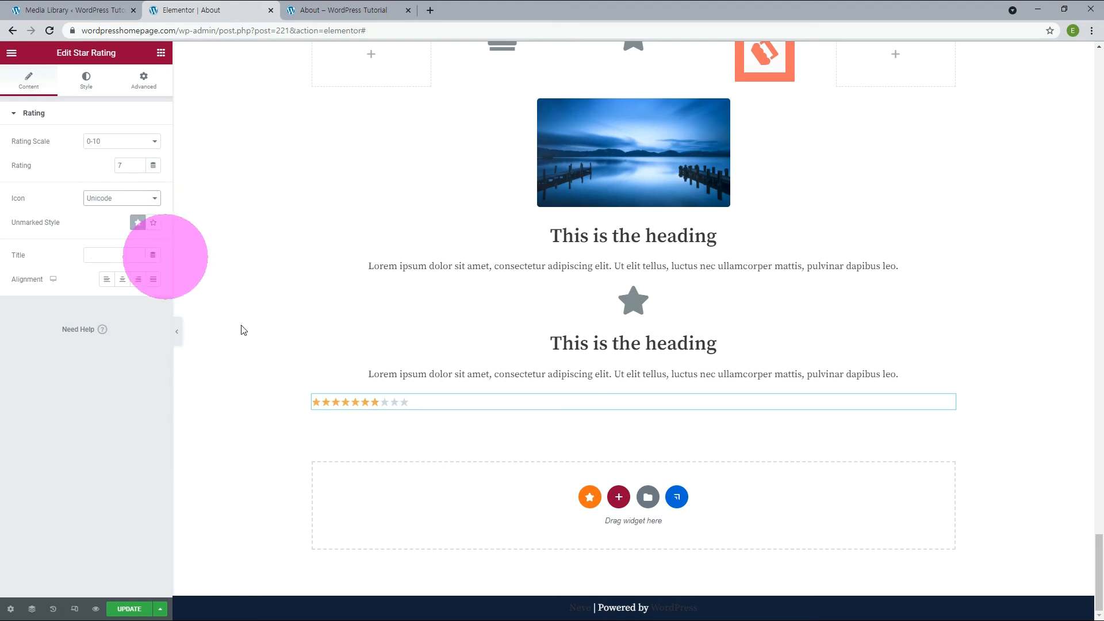
click(115, 199)
click(108, 210)
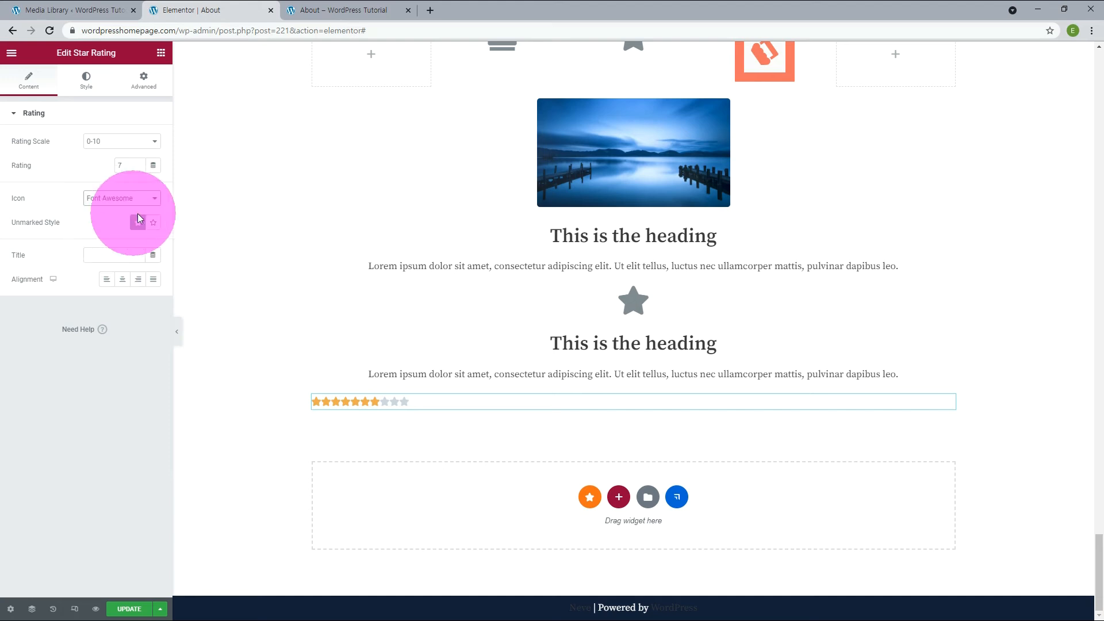
Compare the solid and outline unmarked styles, giving the star rating the Outline style and the title "Rating".
click(152, 223)
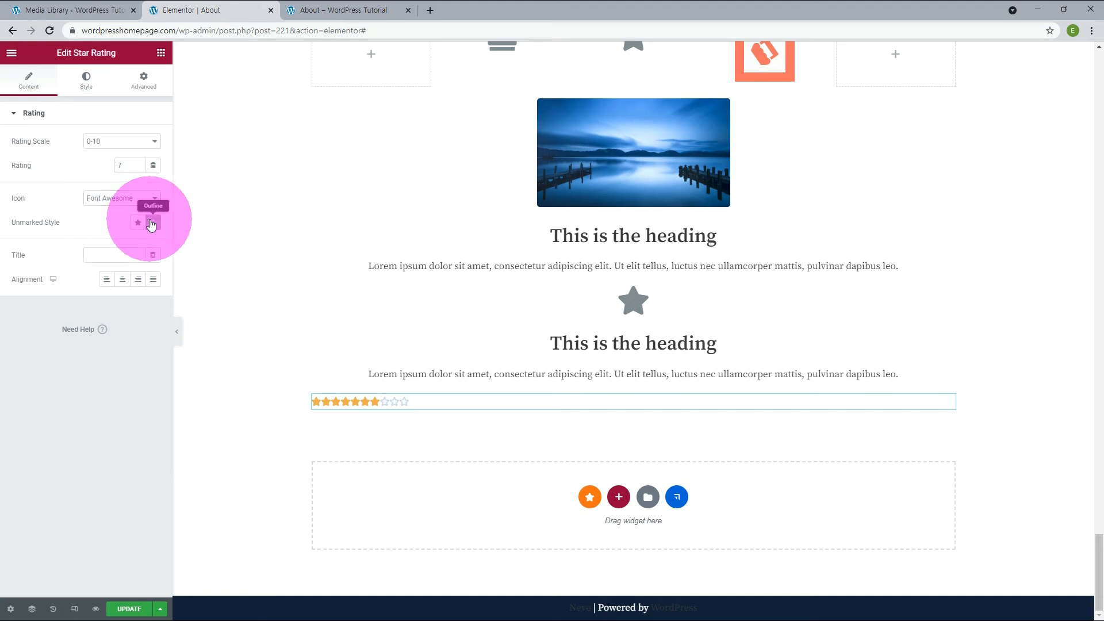
click(137, 226)
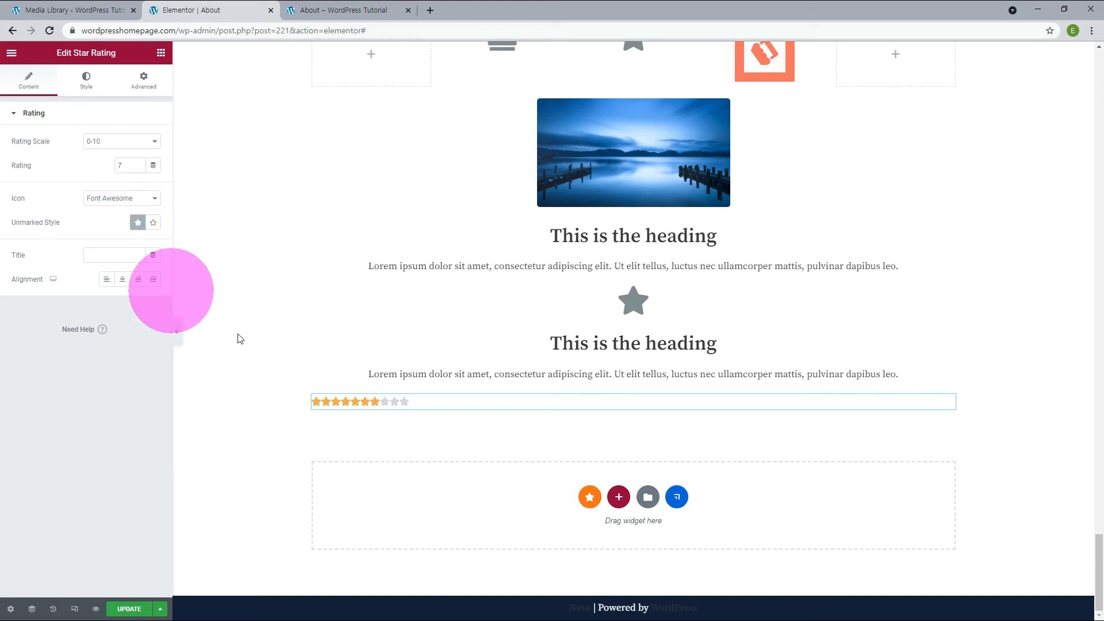
click(115, 254)
text(Rating)
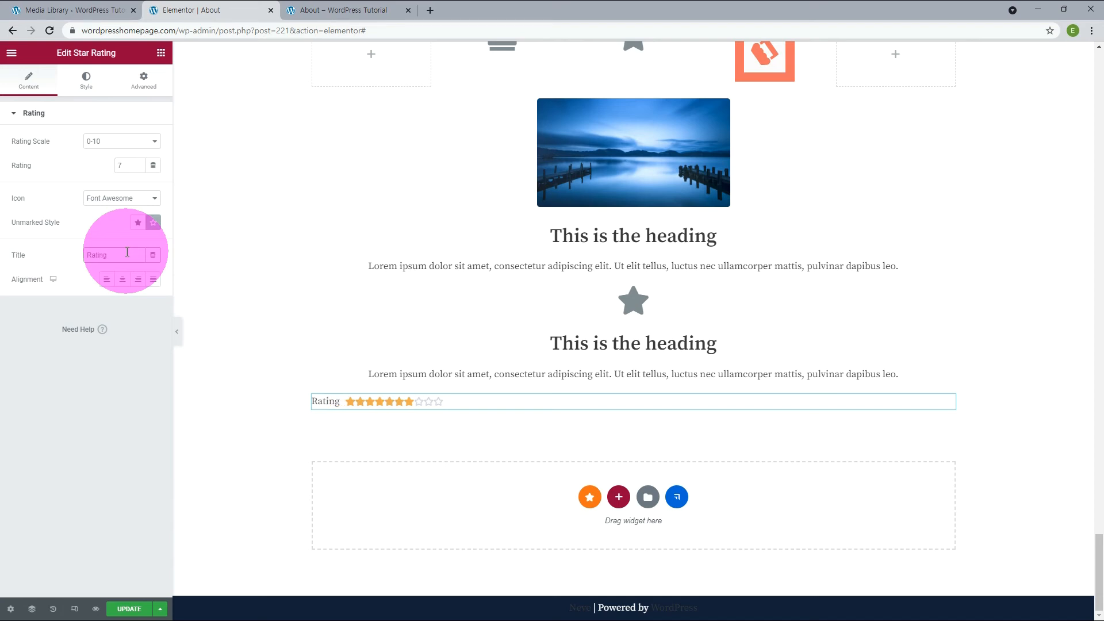
click(153, 223)
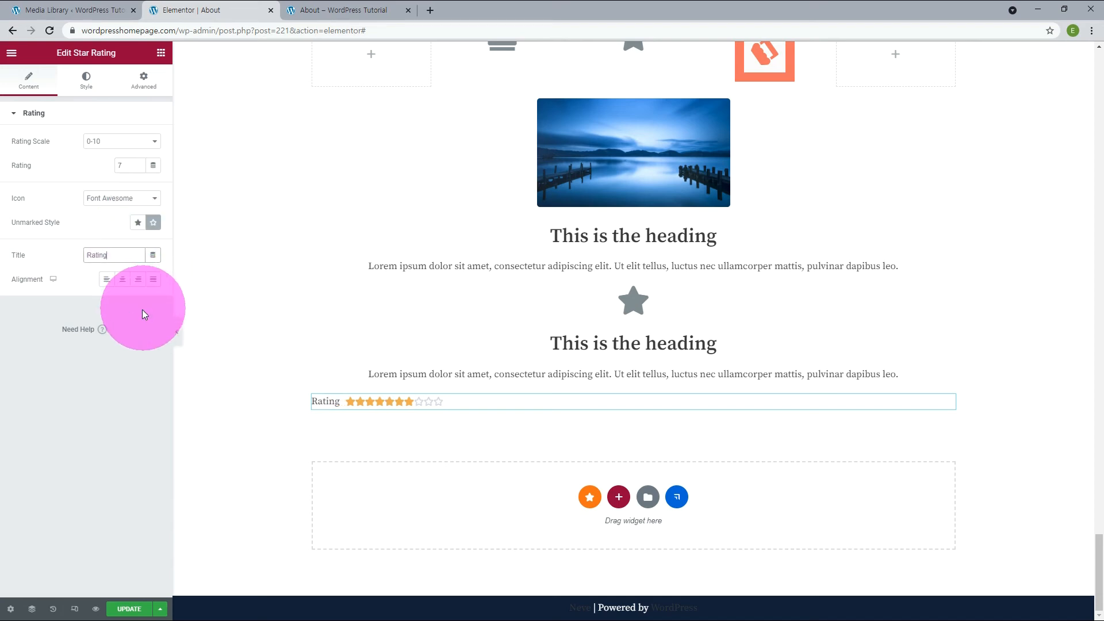
Try right alignment for the star rating, and align it to the center.
click(122, 282)
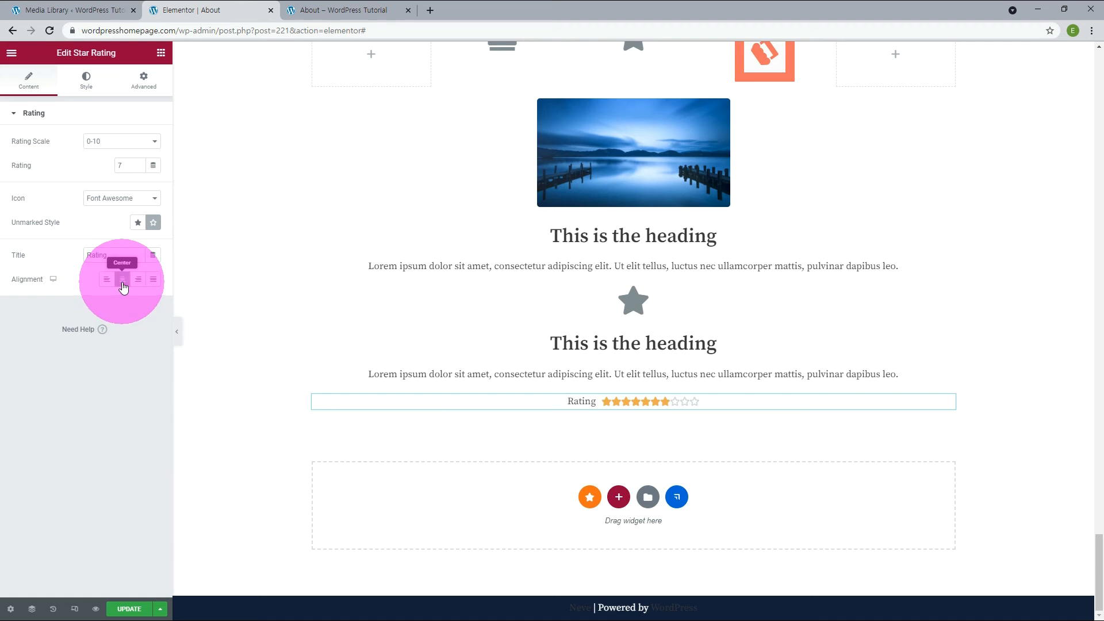
click(153, 280)
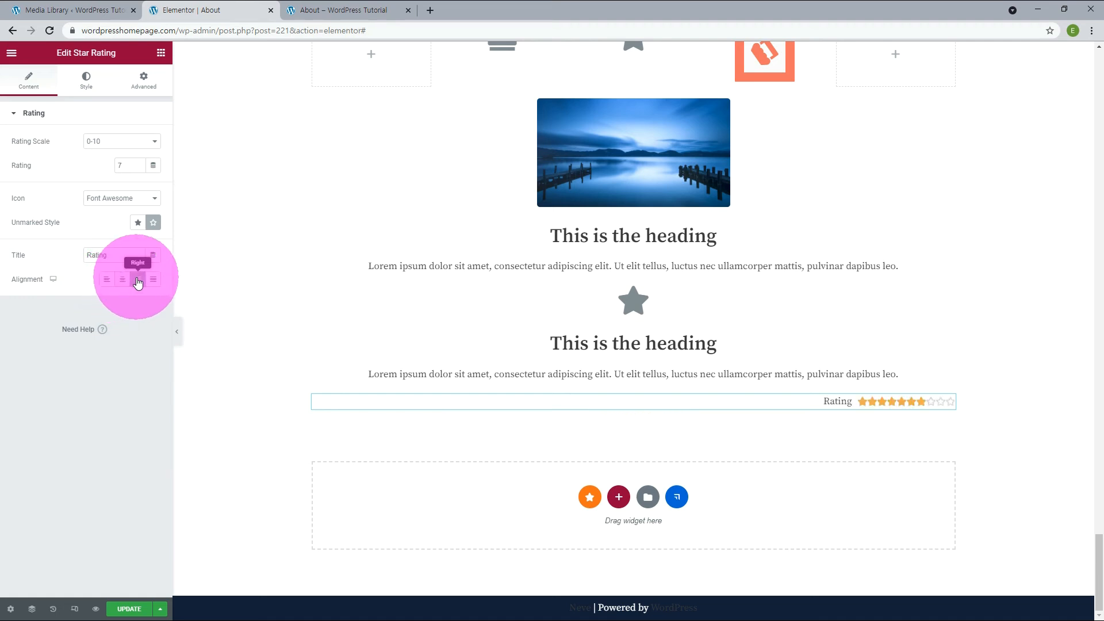
click(122, 282)
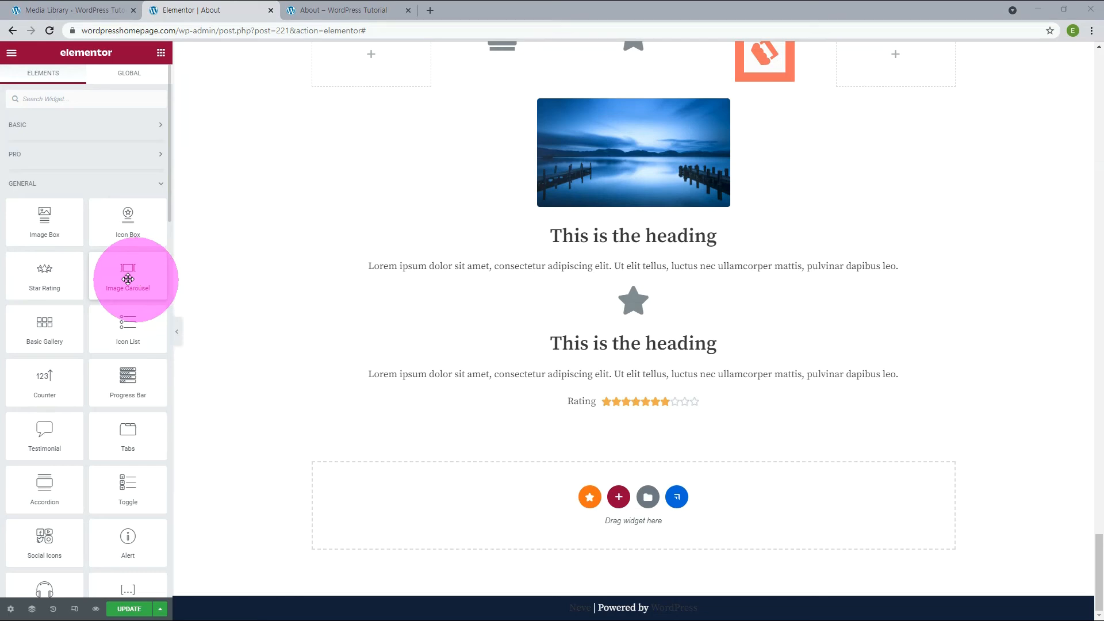
Add an Image Carousel widget below the star rating and create its gallery with baloon-boy-banner.jpg.
drag(118, 278, 550, 511)
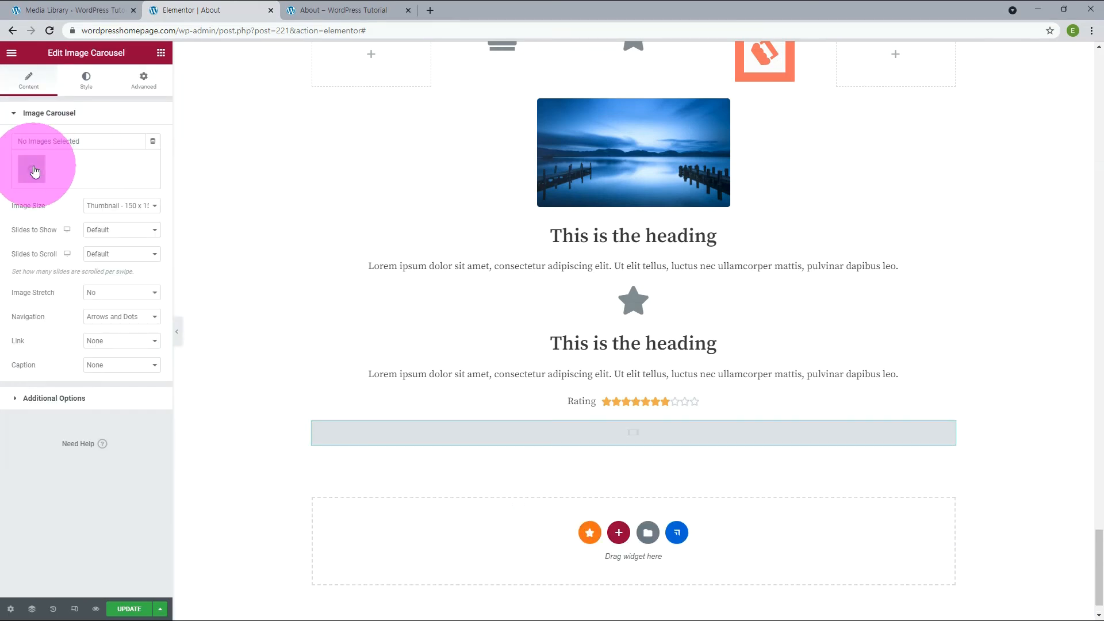
click(32, 168)
click(772, 192)
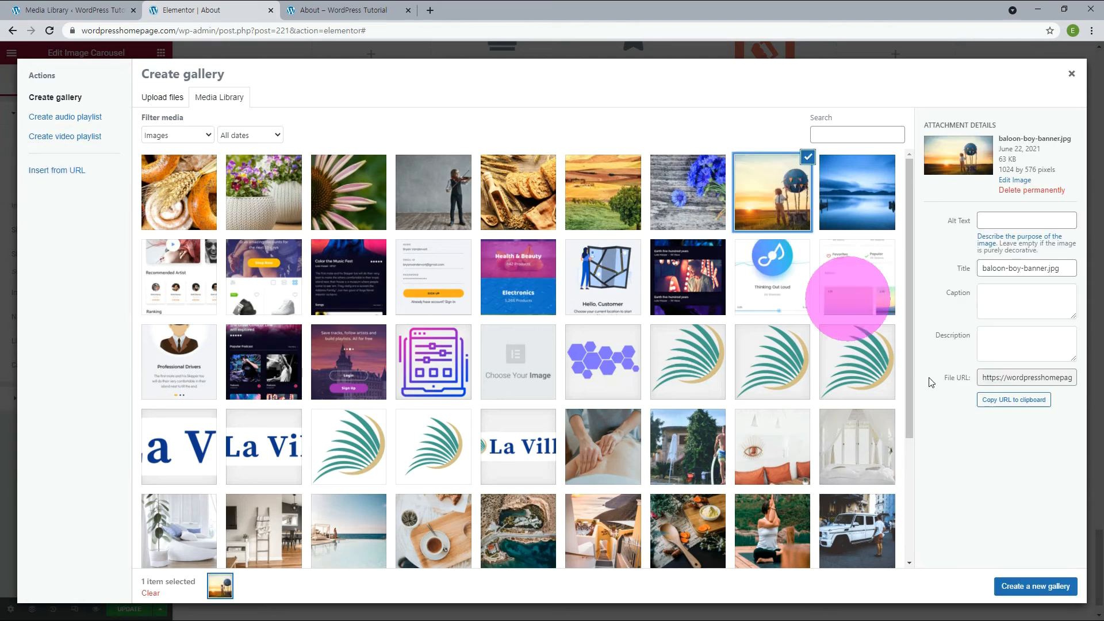
click(1045, 590)
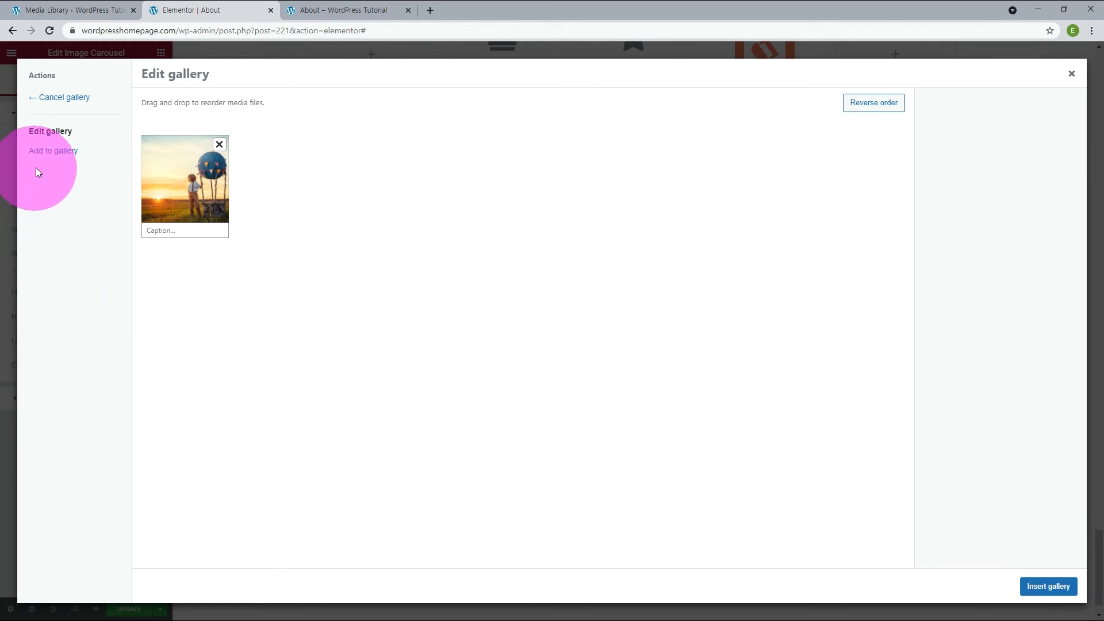
Add the blue flowers image and boy-playing-banner.jpg to the gallery, and insert it into the carousel.
click(56, 152)
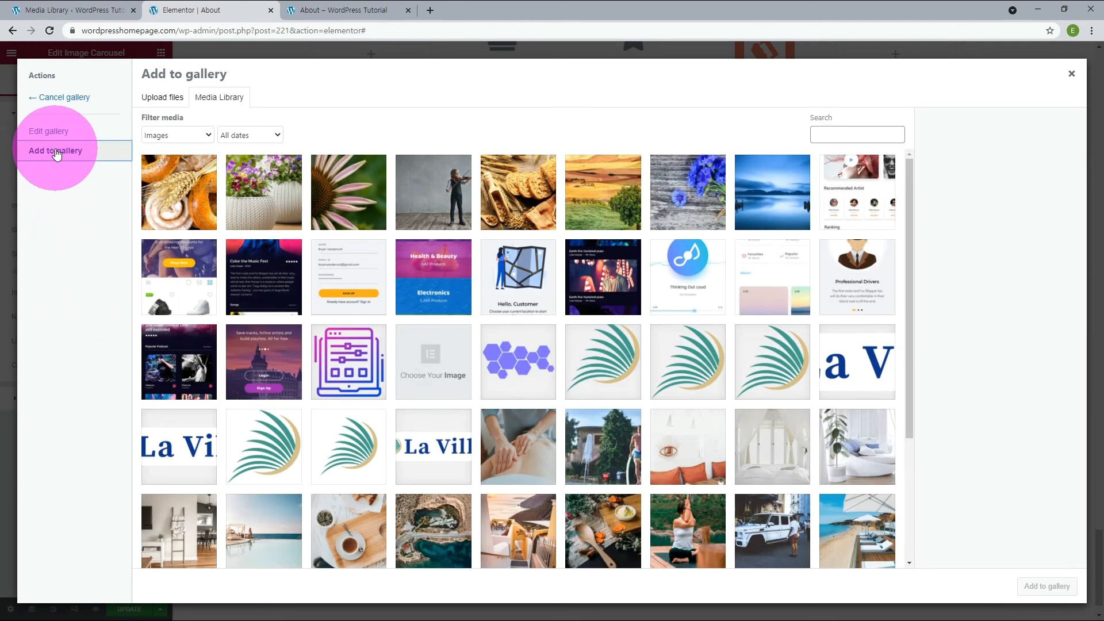
click(688, 192)
click(1046, 588)
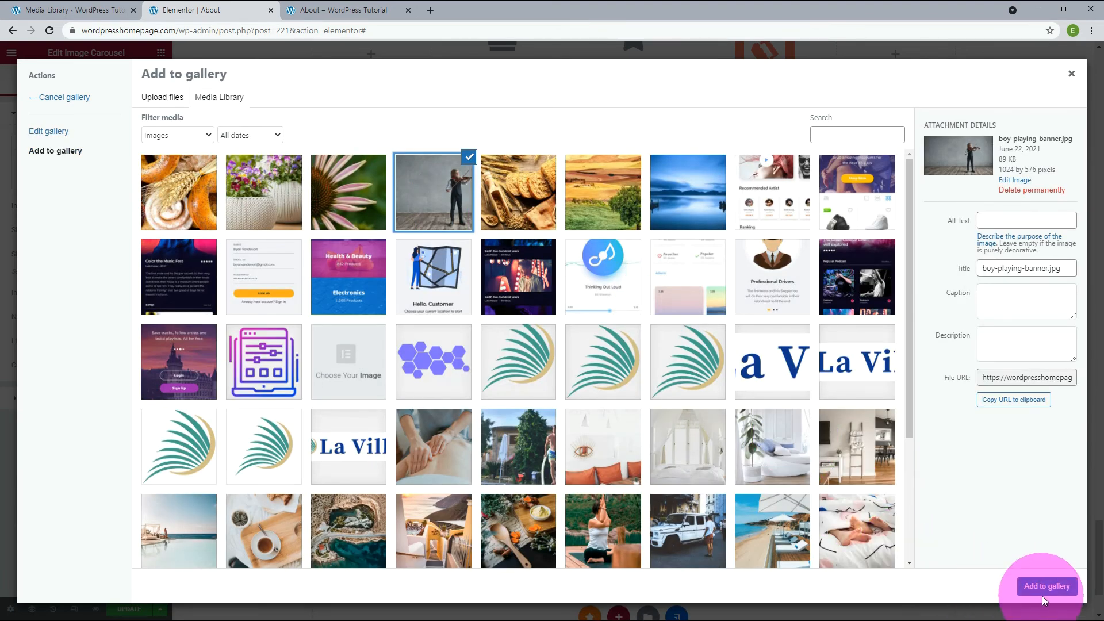
click(1047, 591)
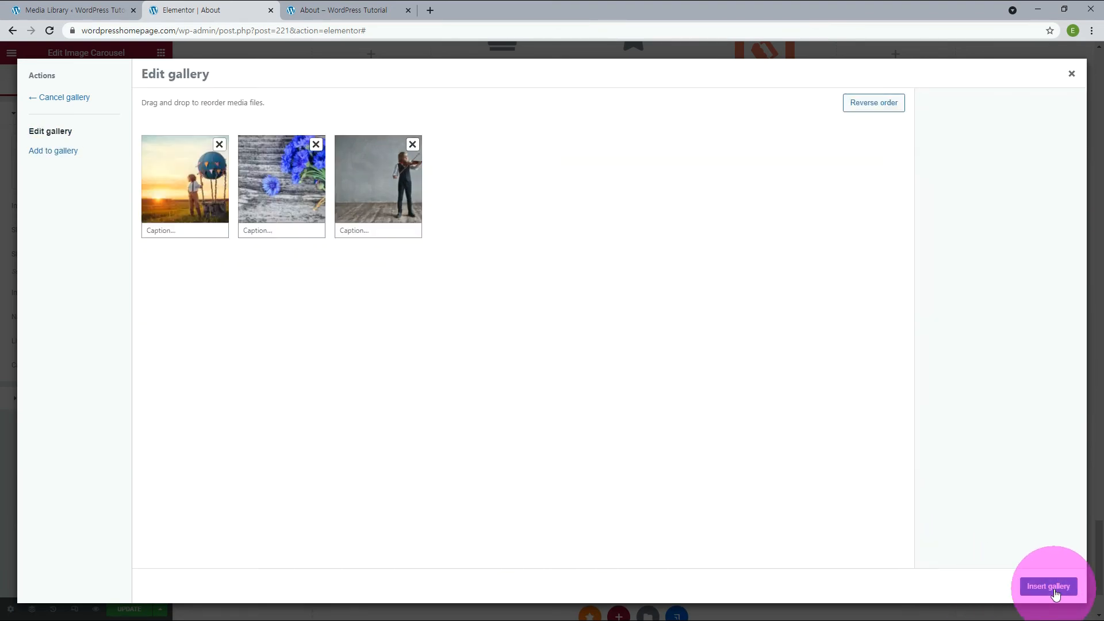
click(1055, 594)
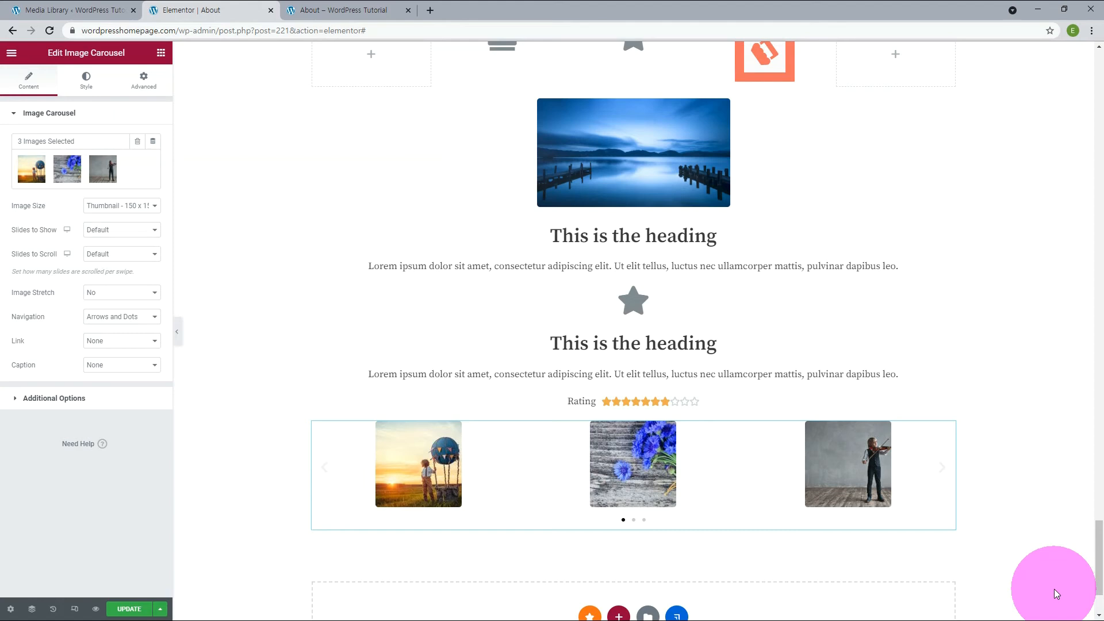
Try the Medium - 300 x 300 image size on the carousel, and set it to Medium Large - 768 x 0.
click(127, 207)
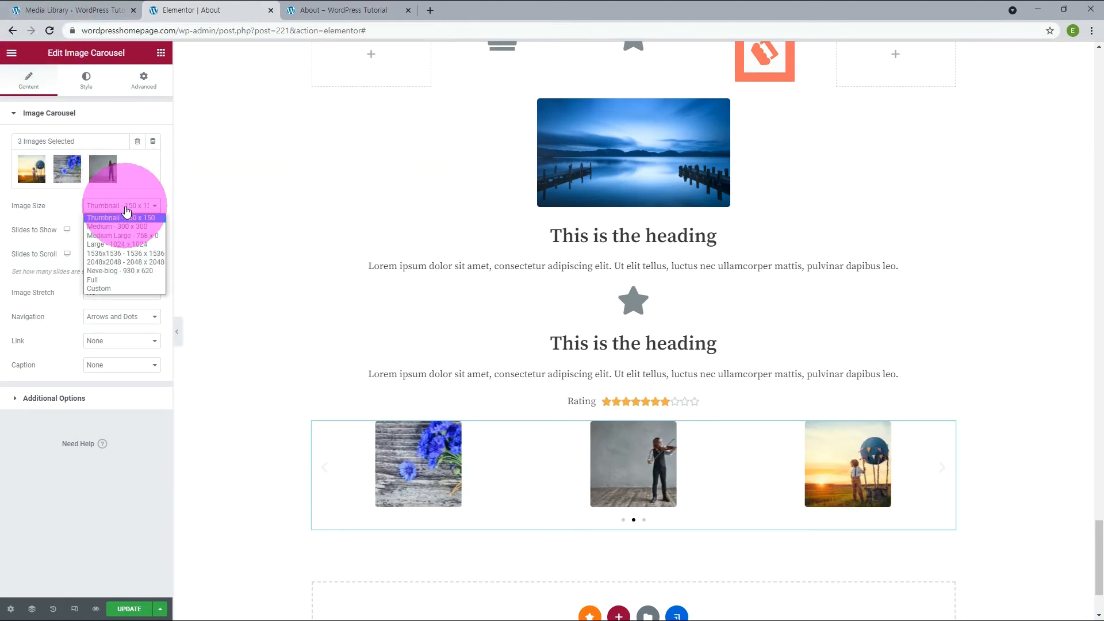
click(126, 226)
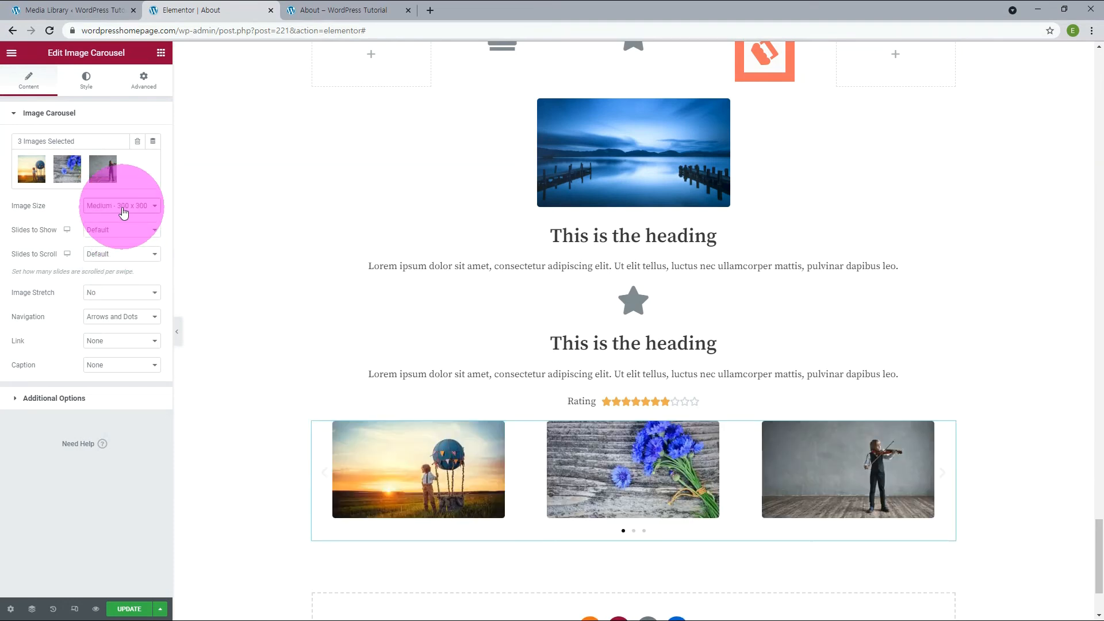
click(123, 208)
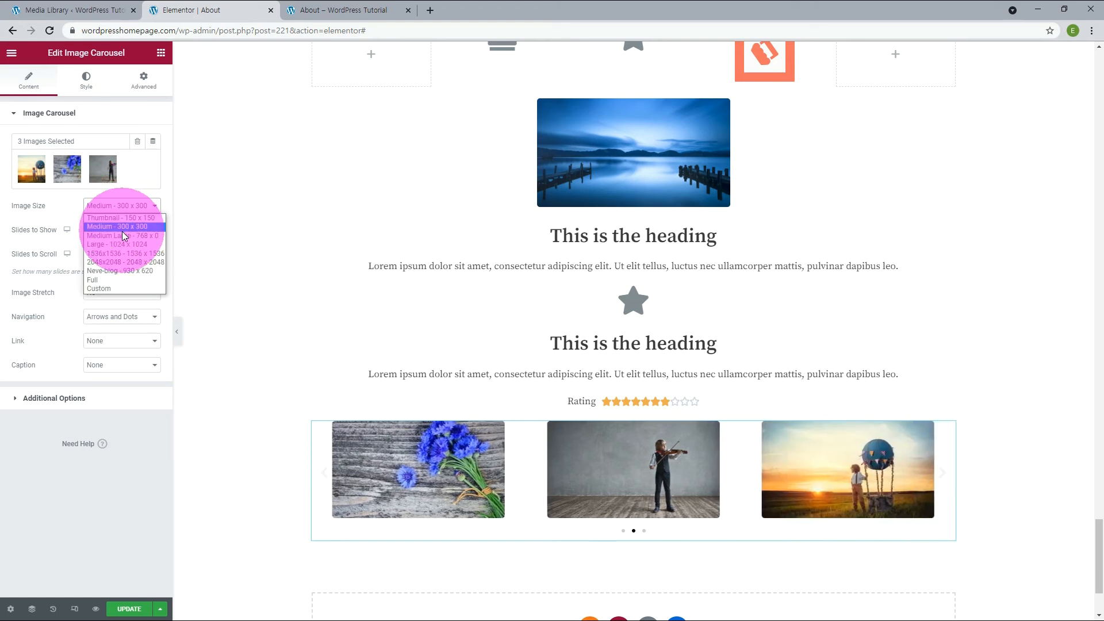
click(120, 237)
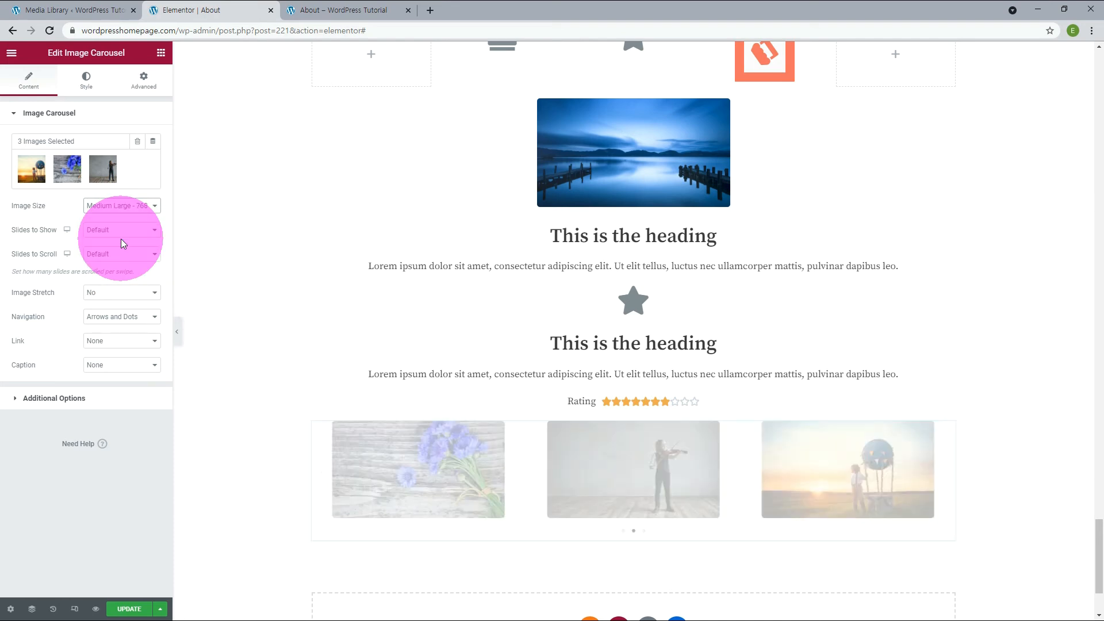
Try showing 1 slide at a time in the carousel, and set the slides to show to 2.
click(92, 231)
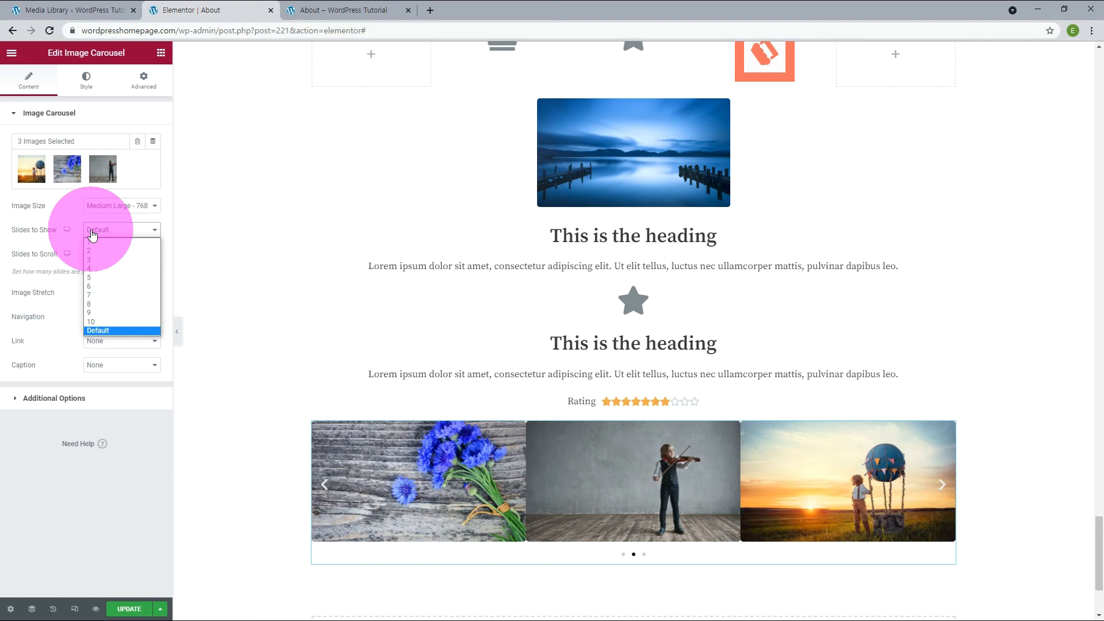
click(91, 240)
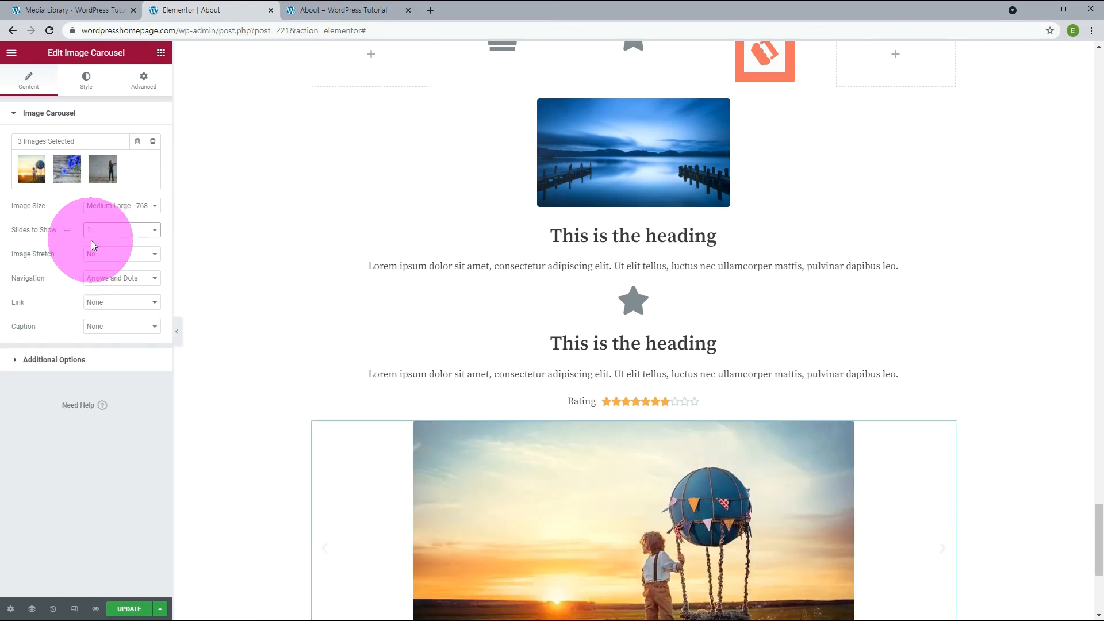
scroll(281, 296, down, 3)
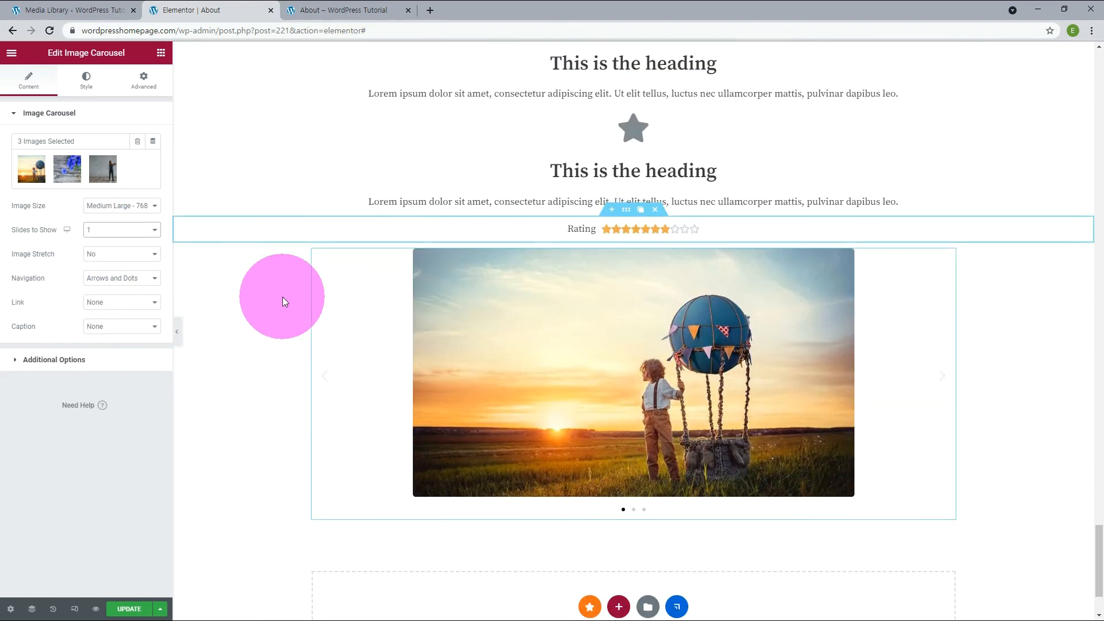
click(106, 229)
click(96, 251)
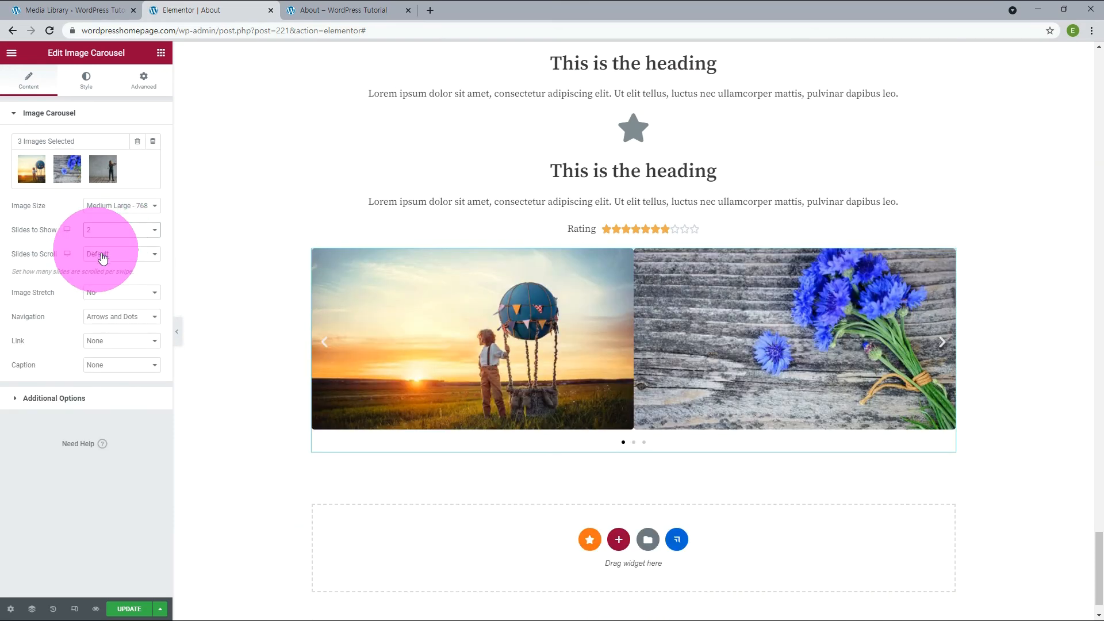
Page the carousel back one slide, and check the choices for slides to scroll and image stretch.
click(326, 345)
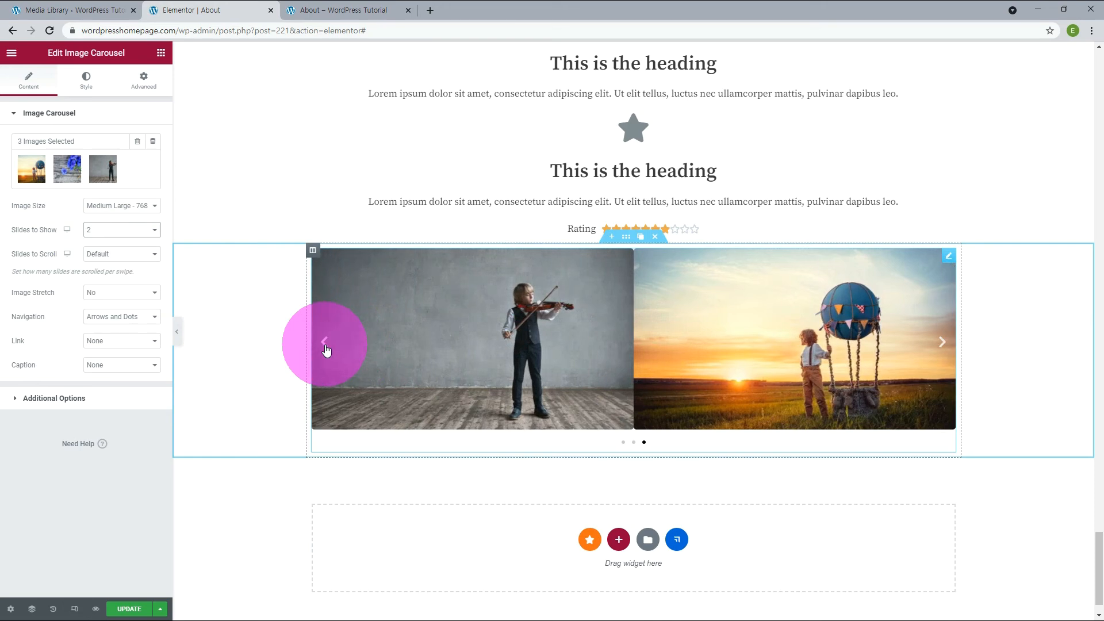
click(114, 262)
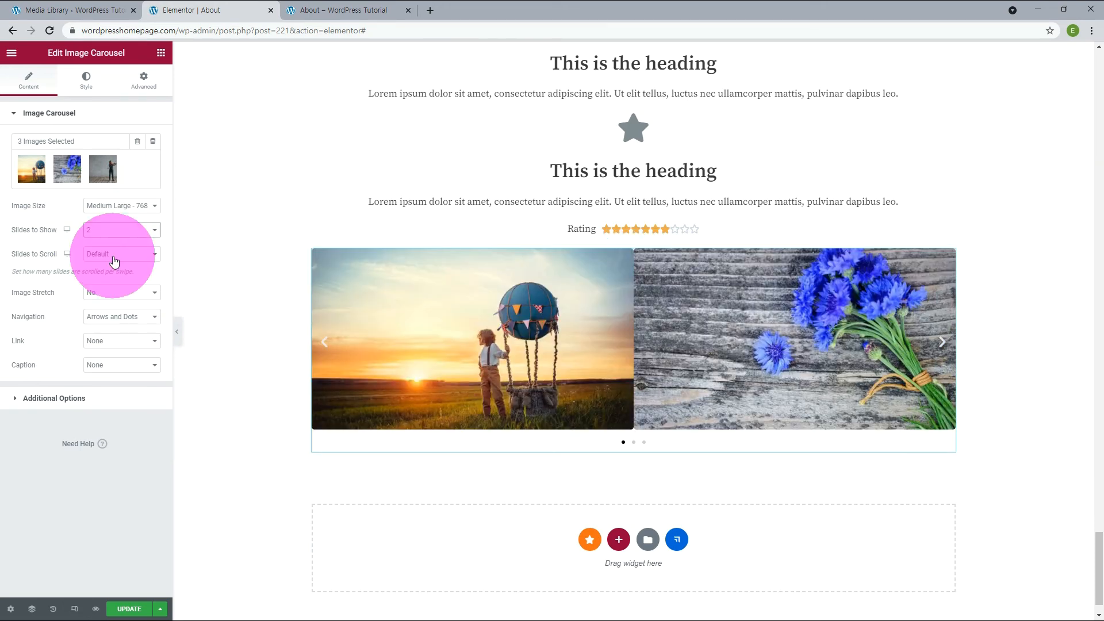
click(114, 262)
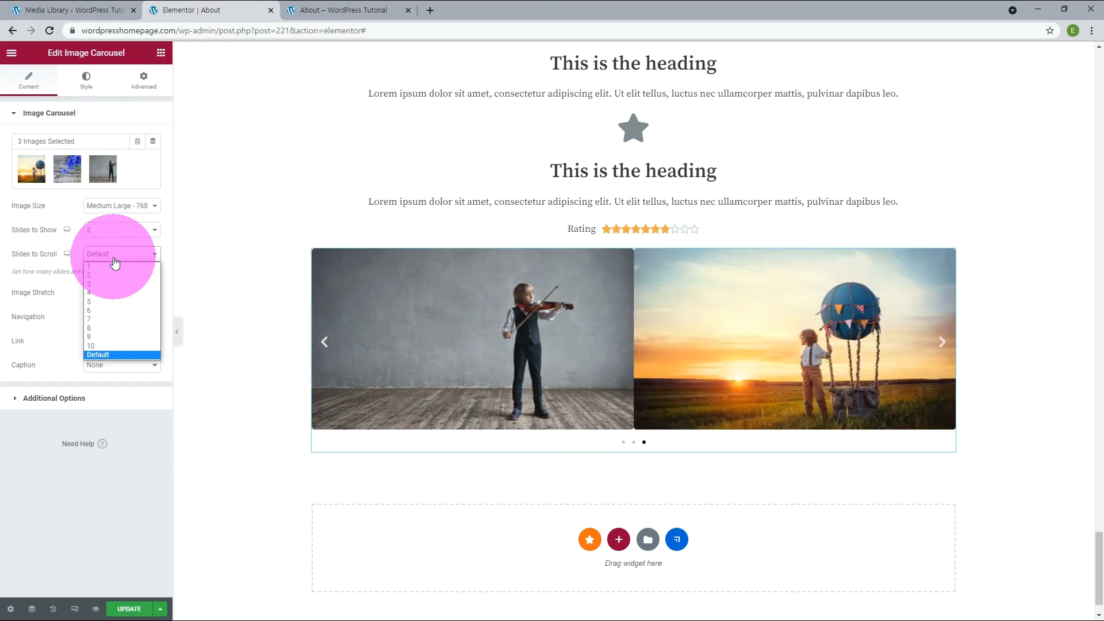
click(112, 262)
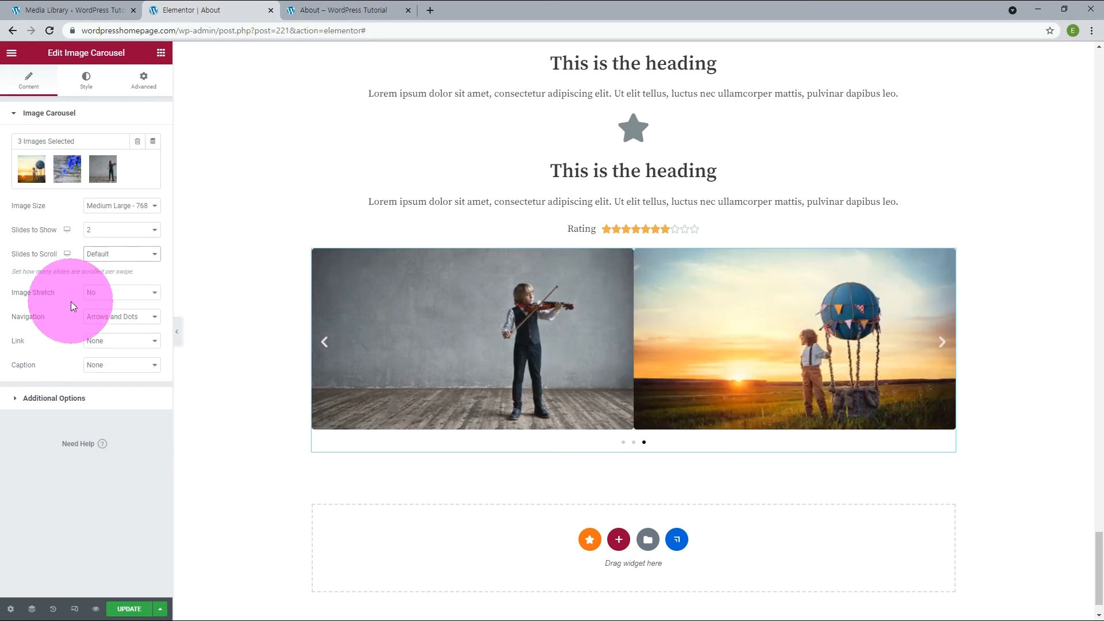
click(112, 295)
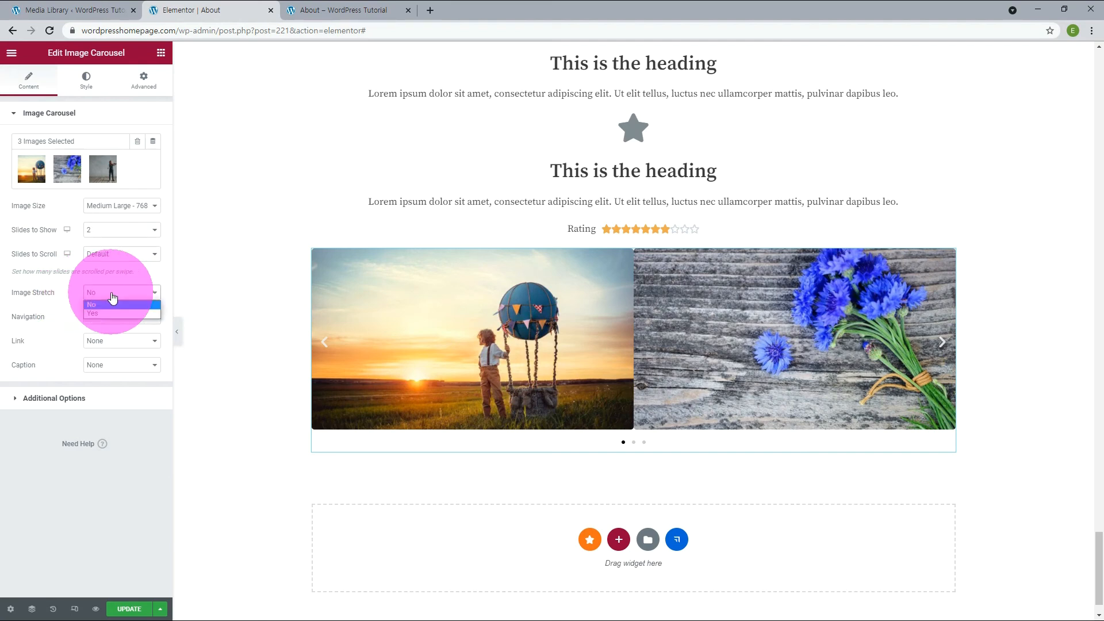
click(112, 304)
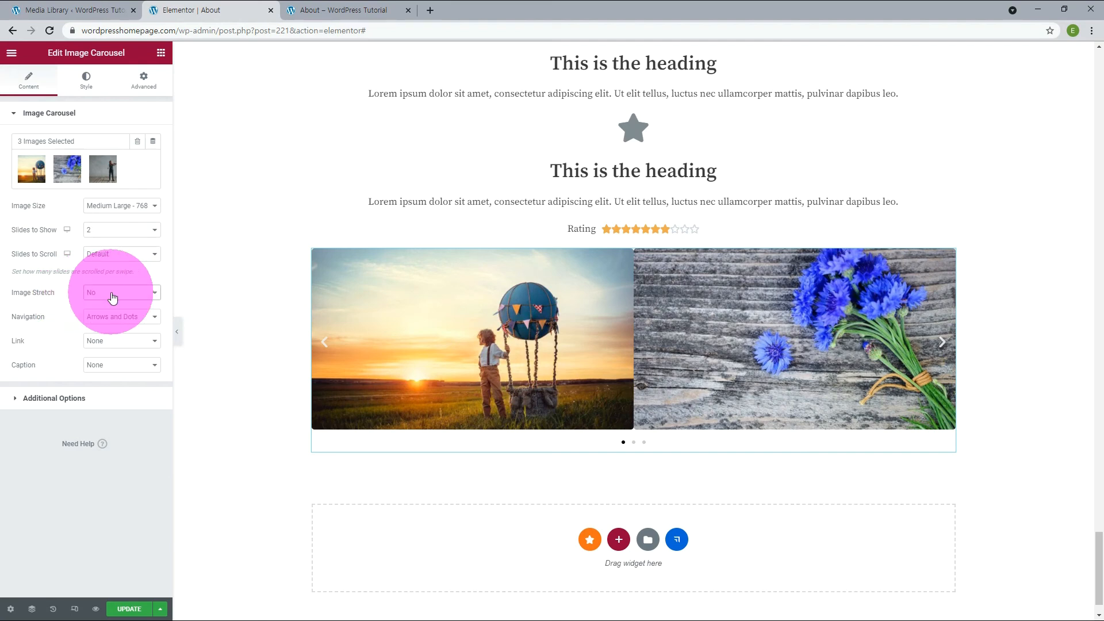
Try showing 1 slide at a time in the carousel with image stretch set to Yes.
click(101, 233)
click(98, 242)
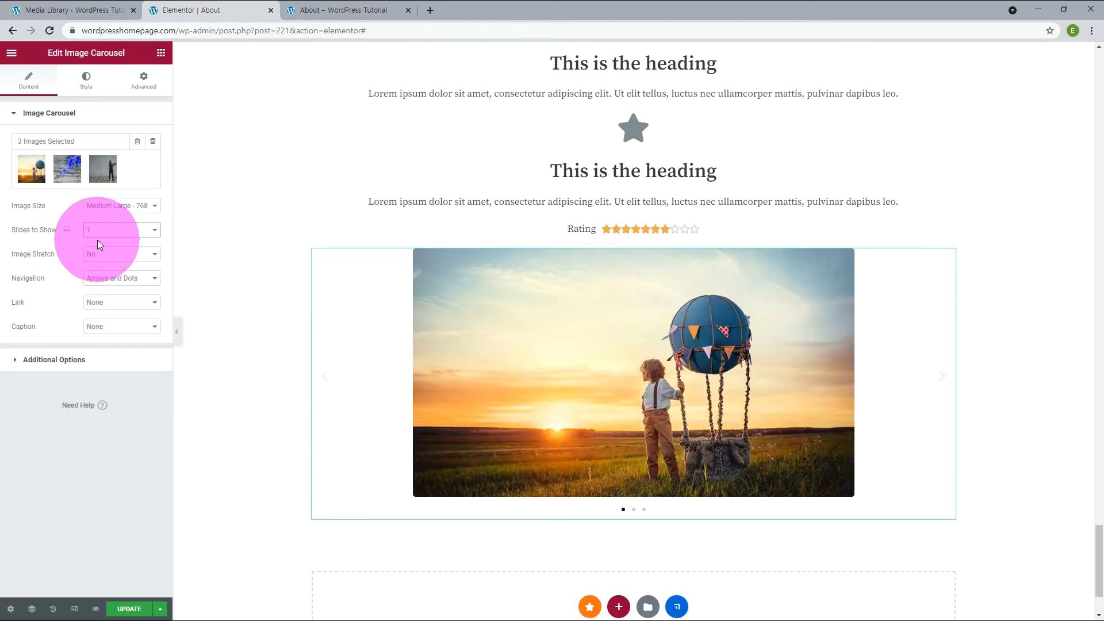
click(109, 264)
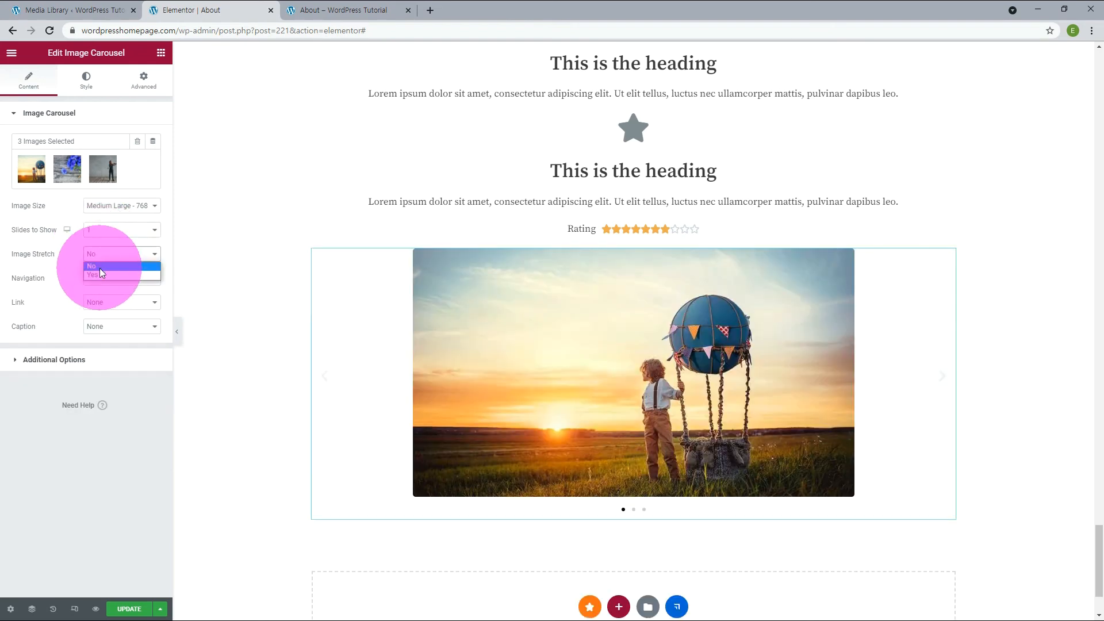
click(98, 274)
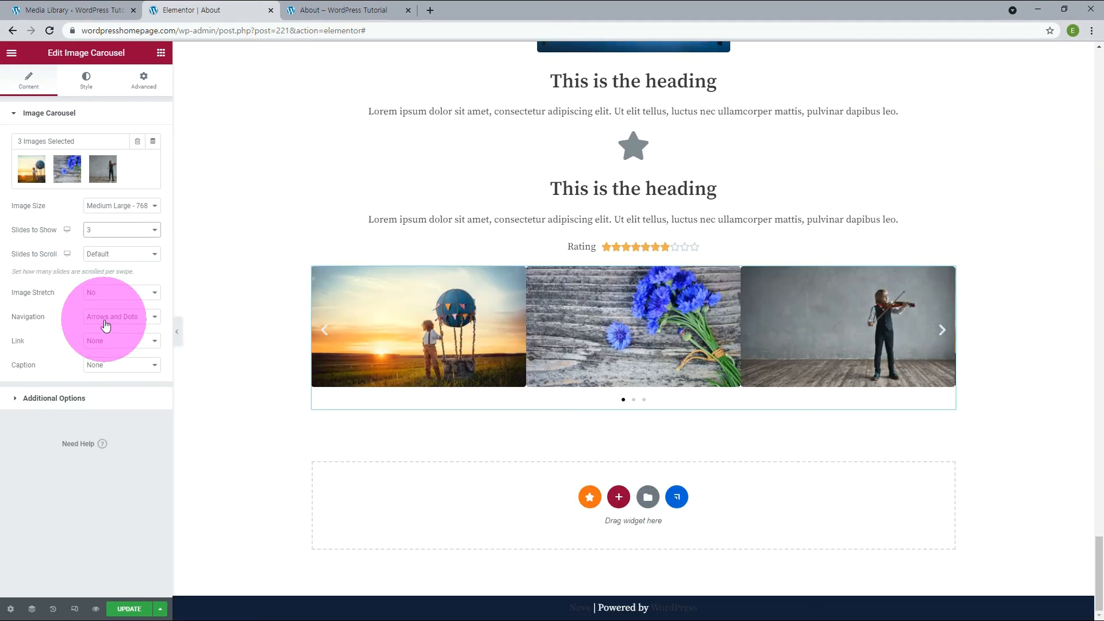
Try the Arrows and the Dots navigation on the carousel, and set its navigation to None.
click(106, 326)
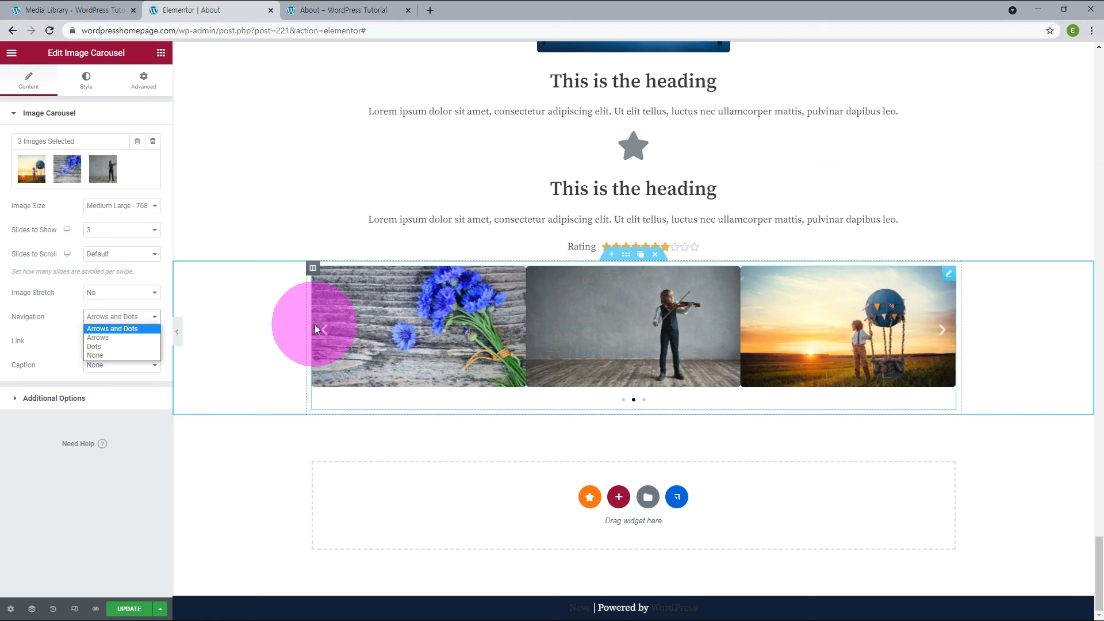
click(141, 337)
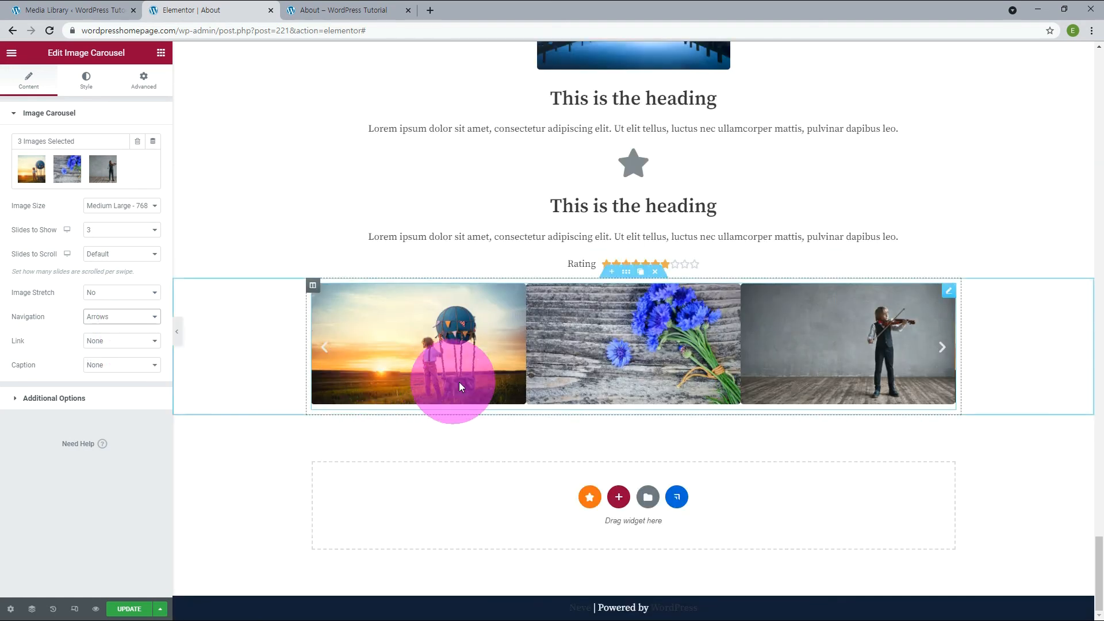
click(109, 316)
click(104, 348)
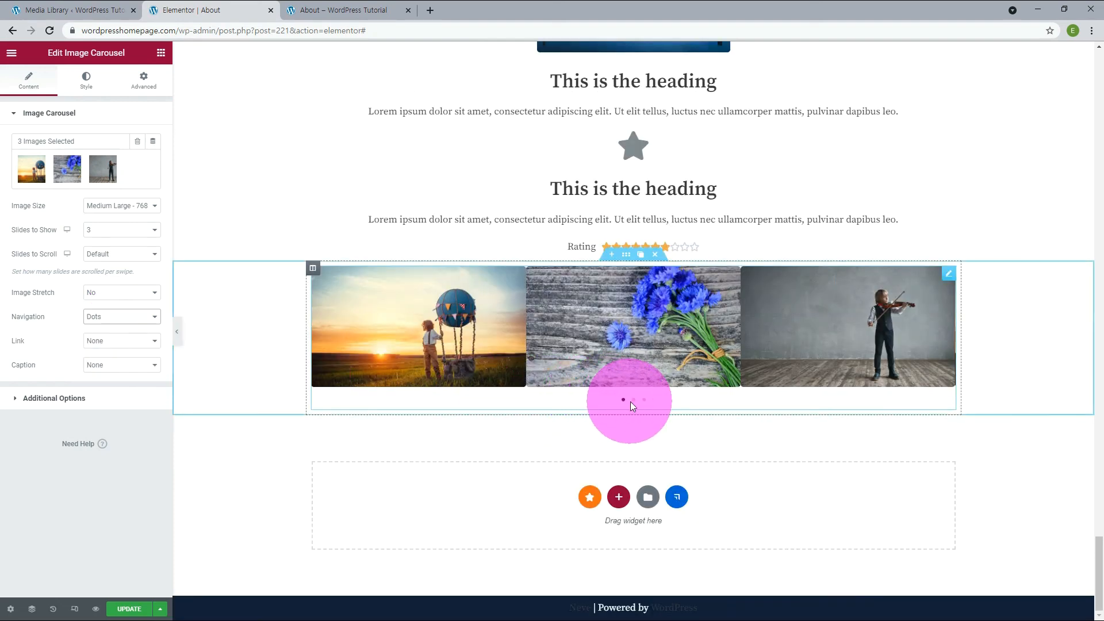
click(123, 317)
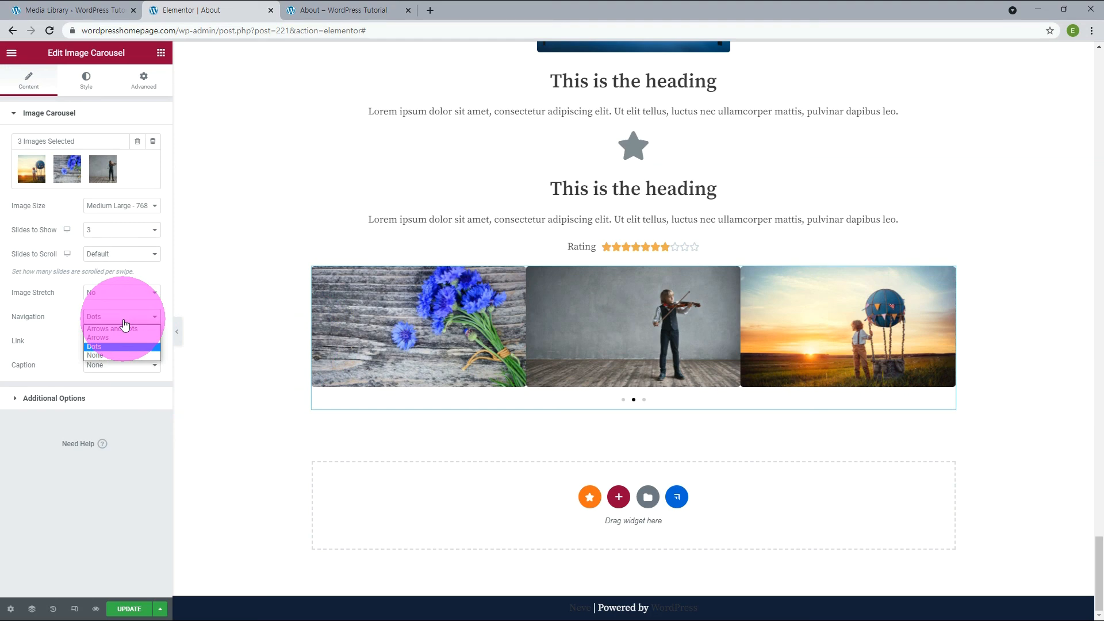
click(105, 355)
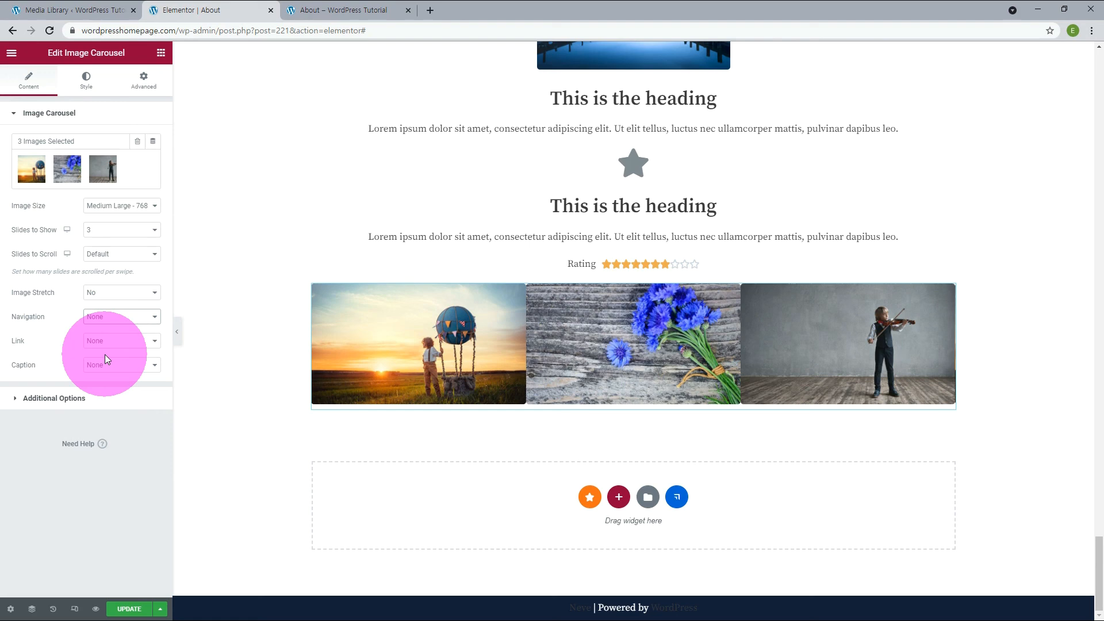
Try Title as the caption of the carousel images, and set the caption to Description.
click(115, 365)
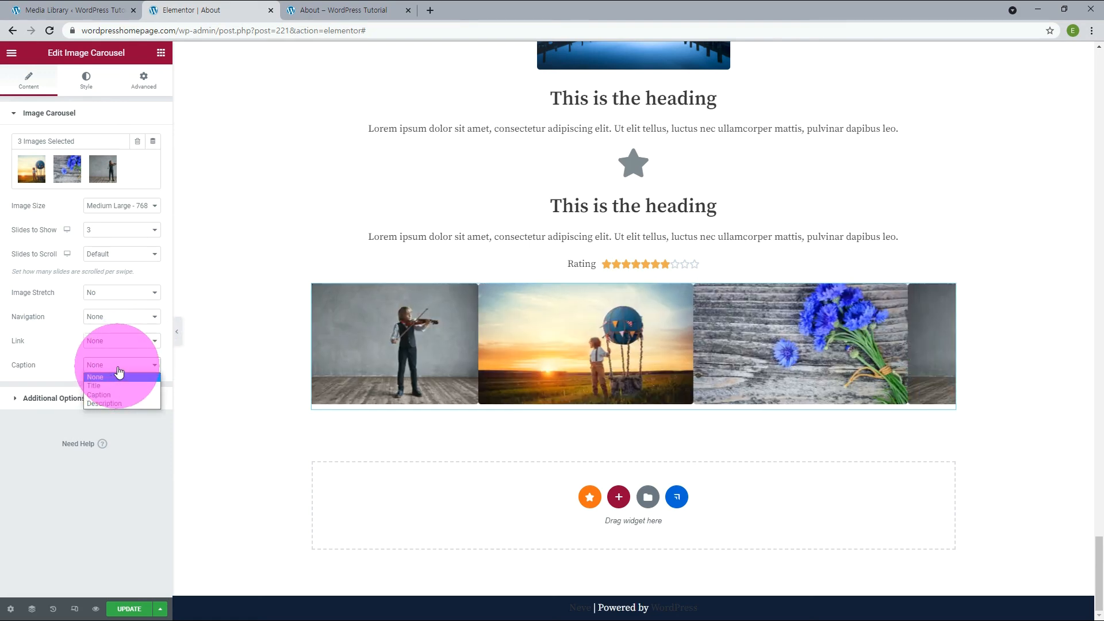
click(115, 386)
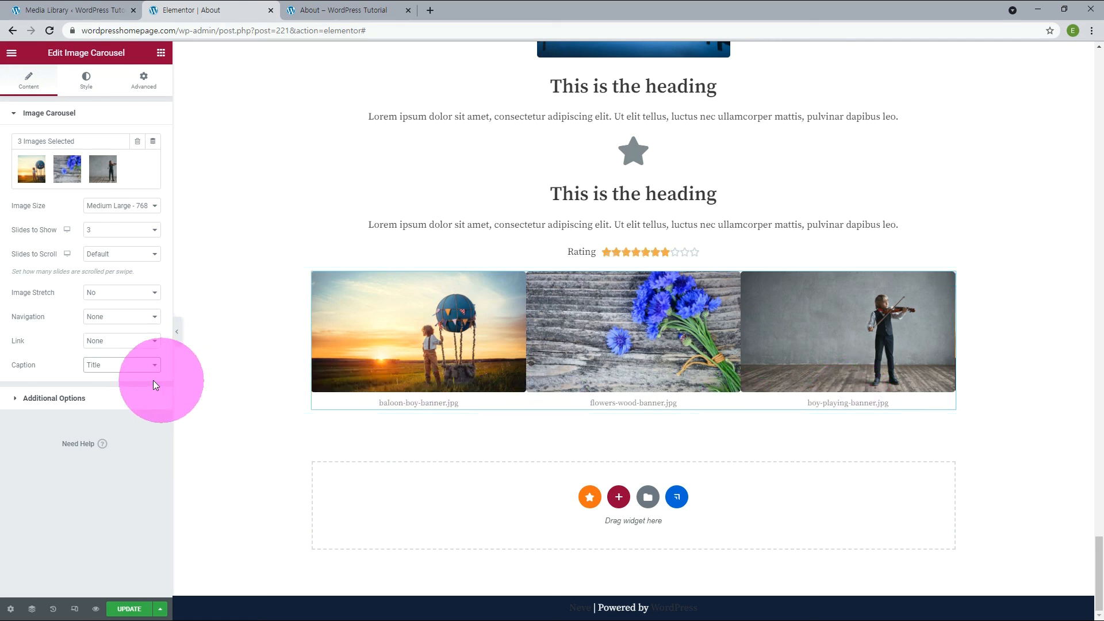
click(123, 368)
click(113, 403)
Set the carousel's autoplay to No in its additional options.
click(79, 408)
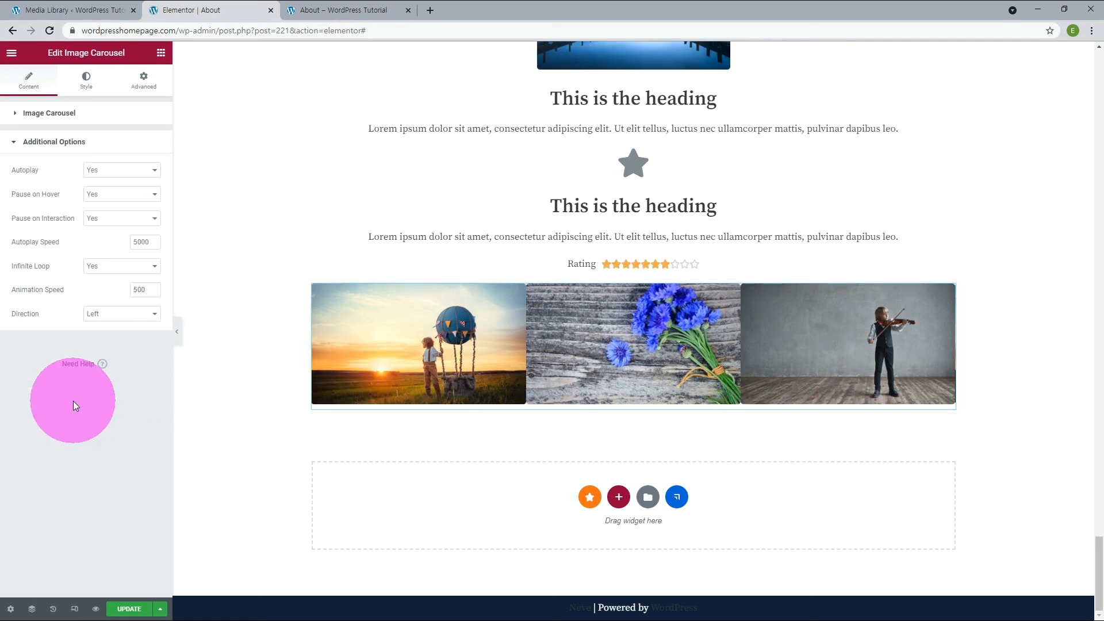
click(128, 169)
click(106, 191)
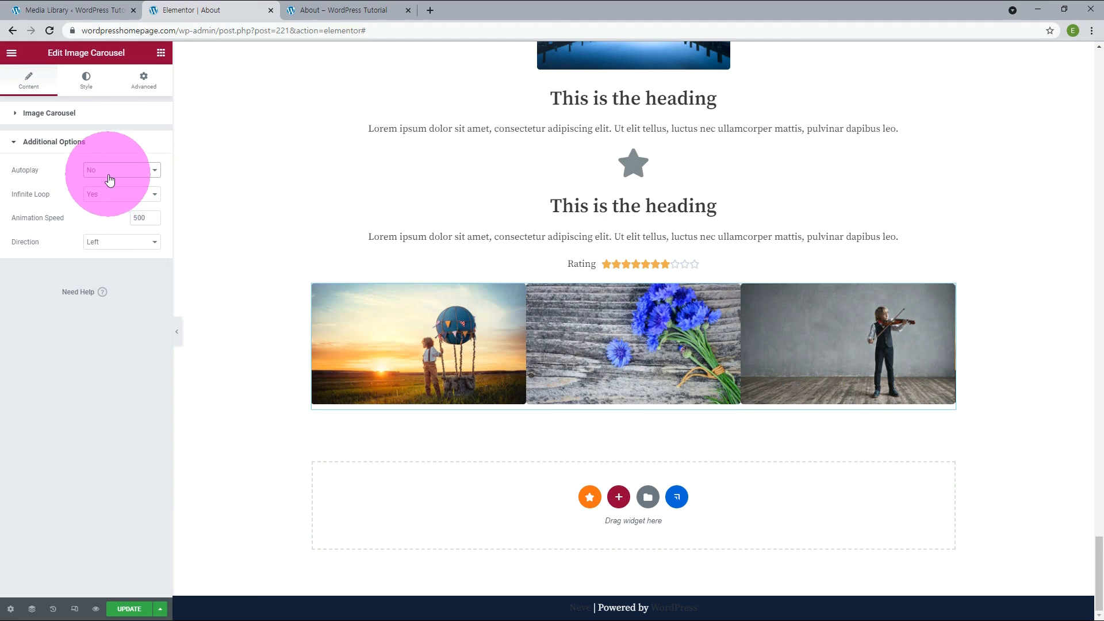
Check the carousel's infinite loop choices, keeping Yes, and open the choices for its direction.
click(98, 197)
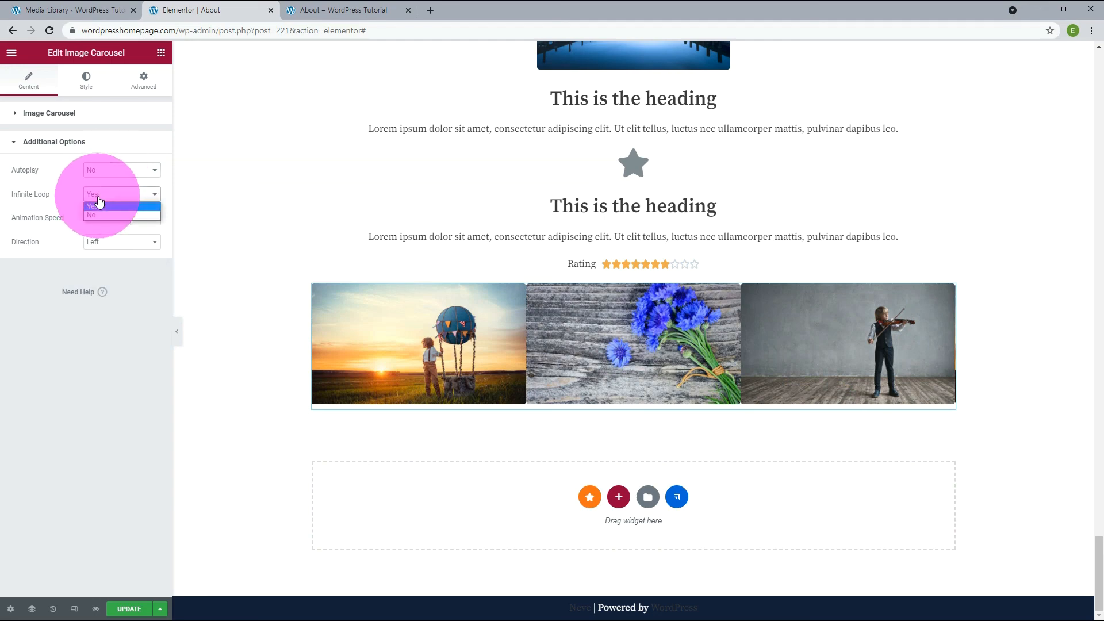
click(99, 202)
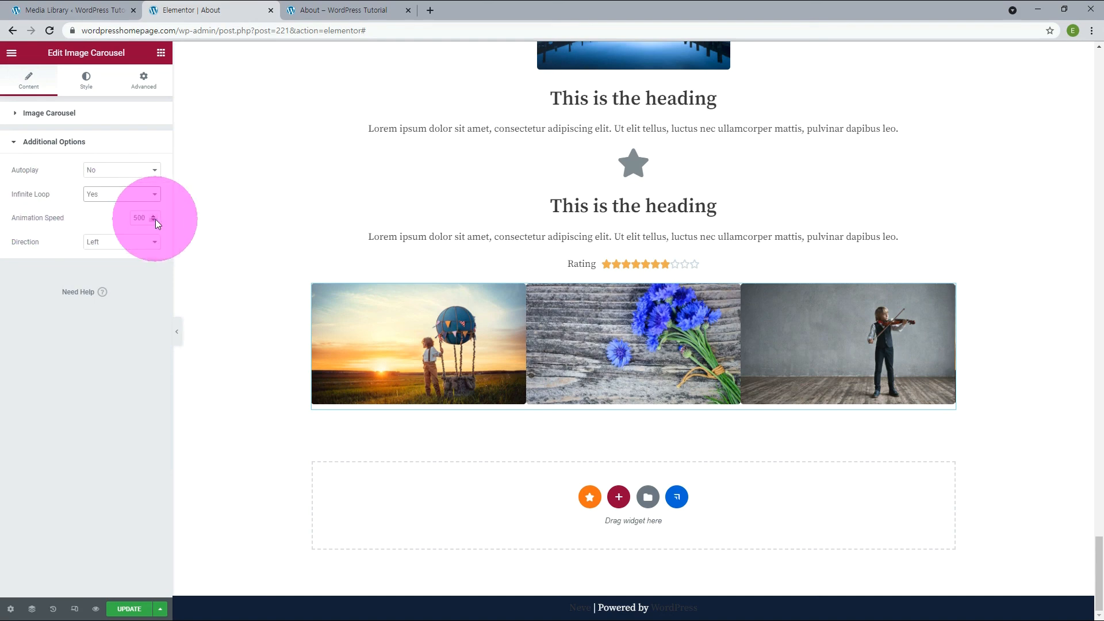
click(140, 247)
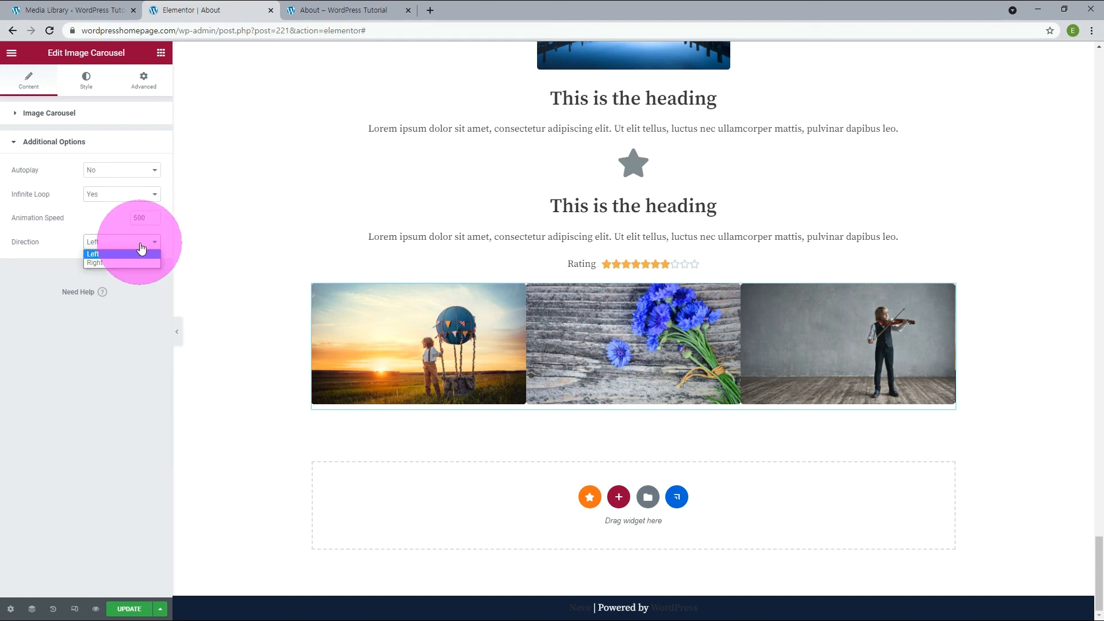